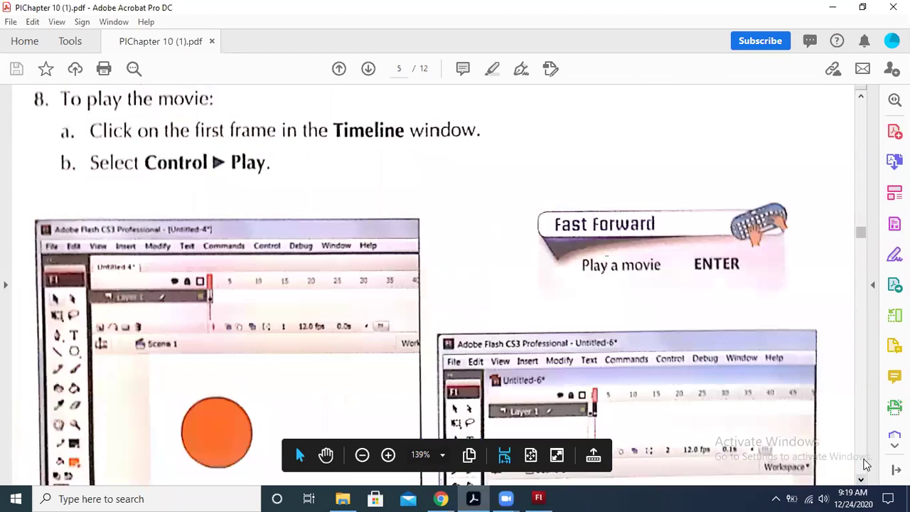
# Read through the PDF chapter from the circle-in-frames figures to the Motion Tweening section and its example steps
pyautogui.scroll(-1, 866, 463)
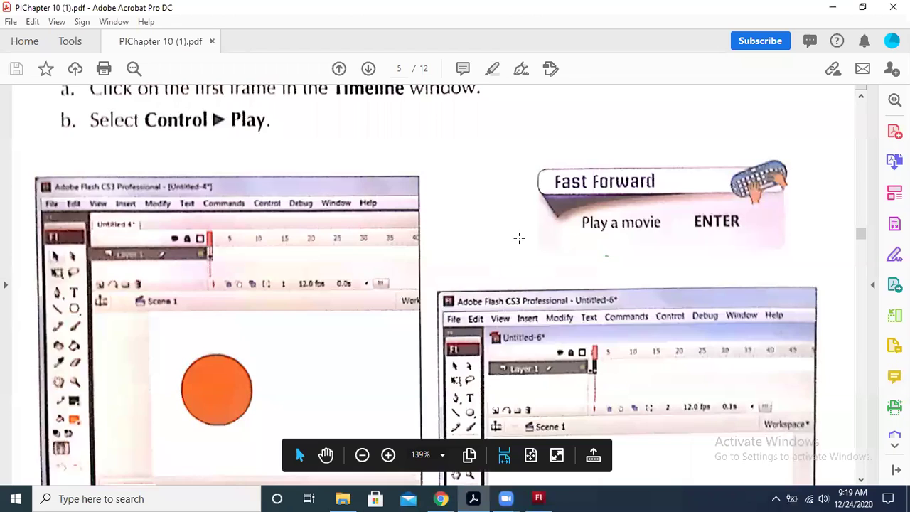
pyautogui.hotkey('ctrl', 'a')
pyautogui.click(866, 152)
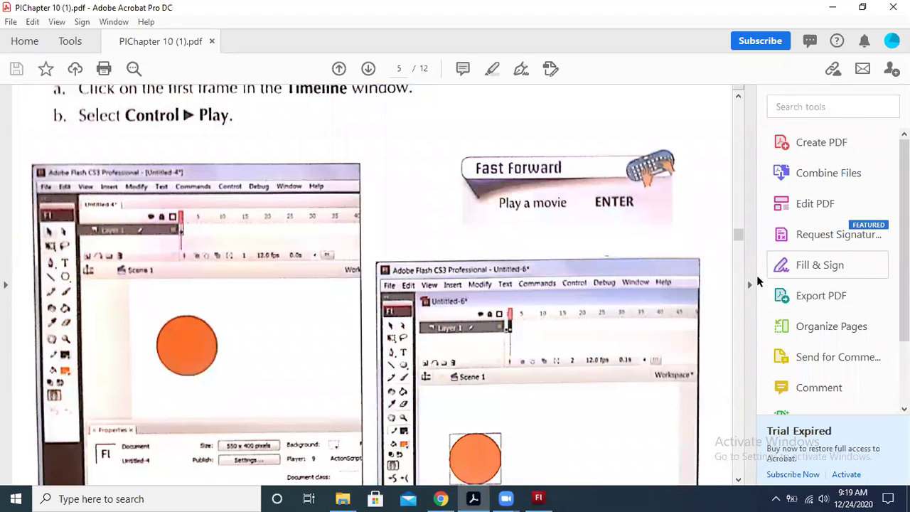
pyautogui.click(750, 284)
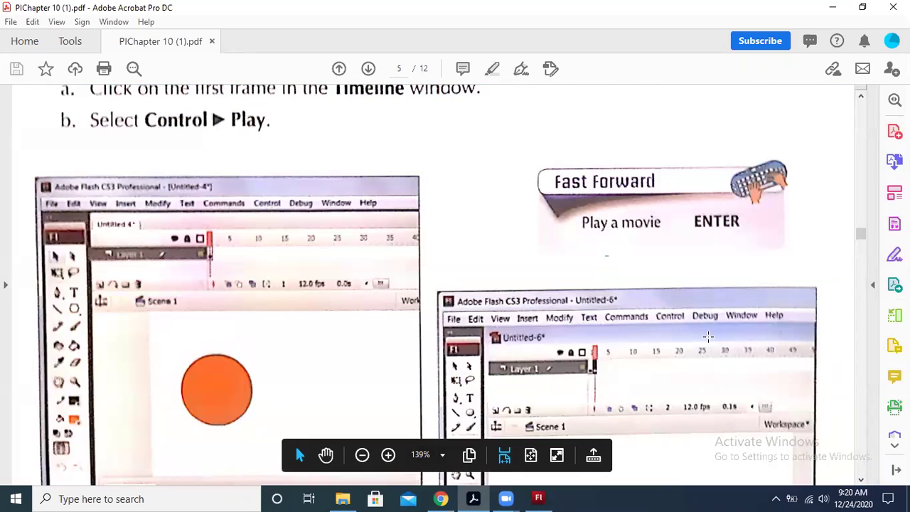
pyautogui.scroll(-3, 710, 338)
pyautogui.scroll(-8, 710, 338)
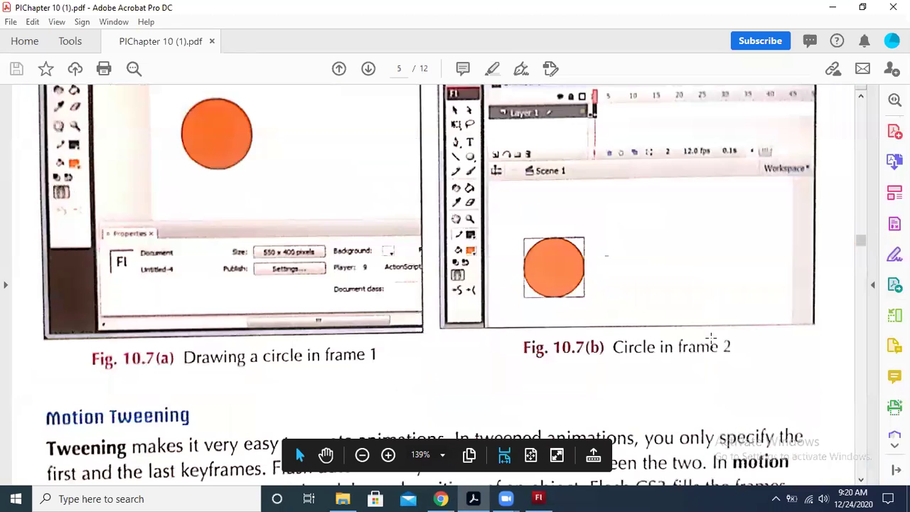
pyautogui.scroll(-3, 710, 338)
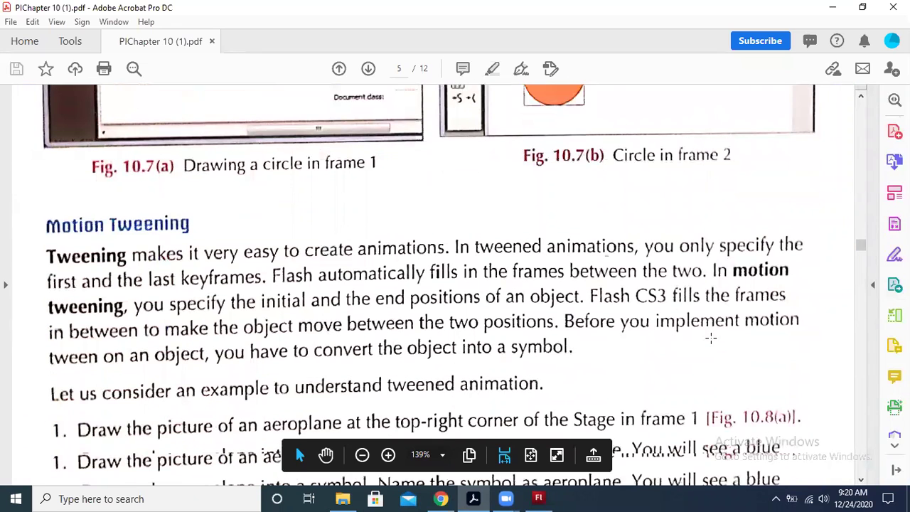
pyautogui.scroll(-4, 710, 339)
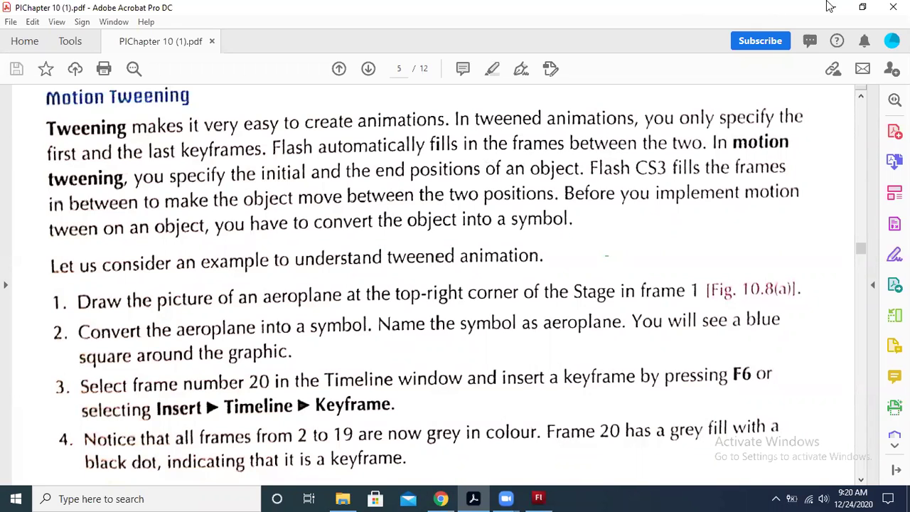
pyautogui.hotkey('alt', 'Tab')
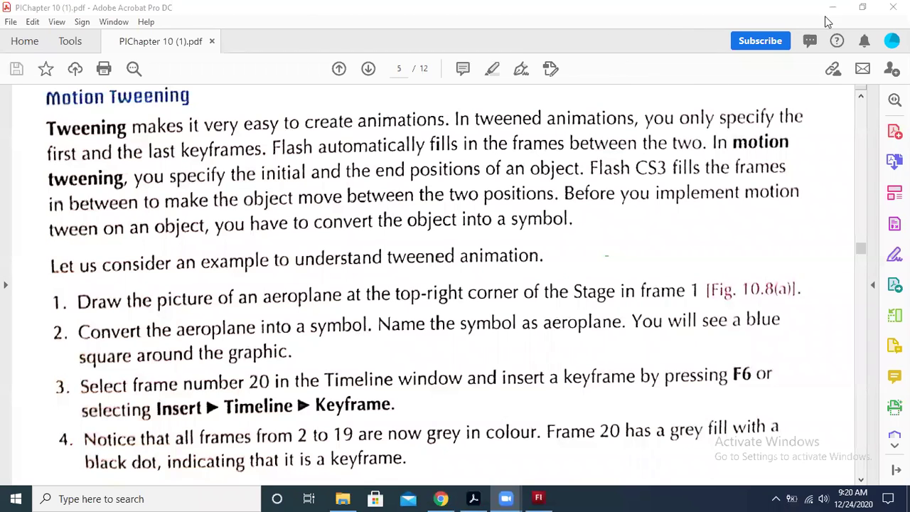
pyautogui.click(537, 160)
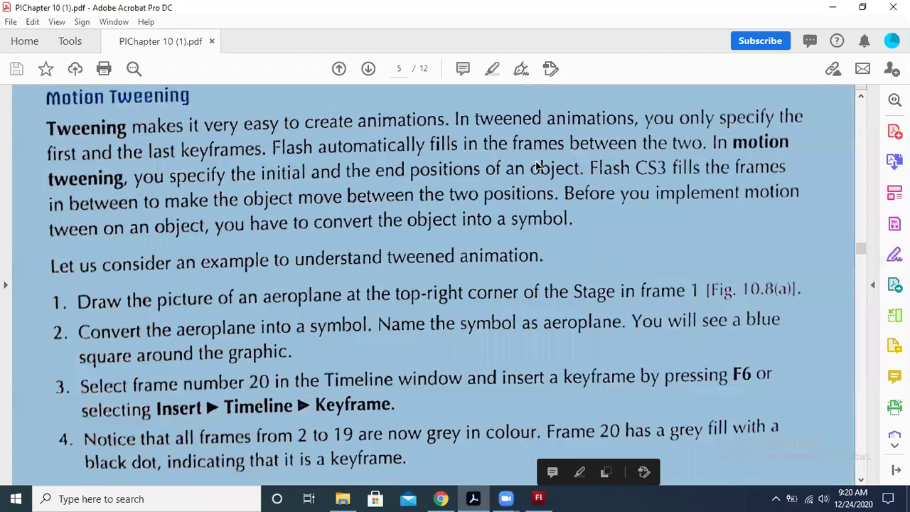
pyautogui.click(631, 215)
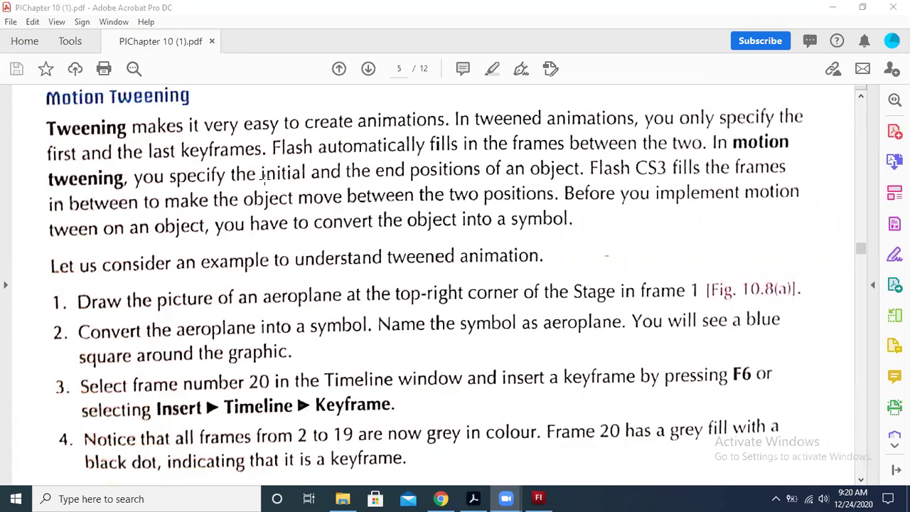
# Switch to Adobe Flash CS3 and create a new Flash File (ActionScript 3.0) document
pyautogui.click(538, 498)
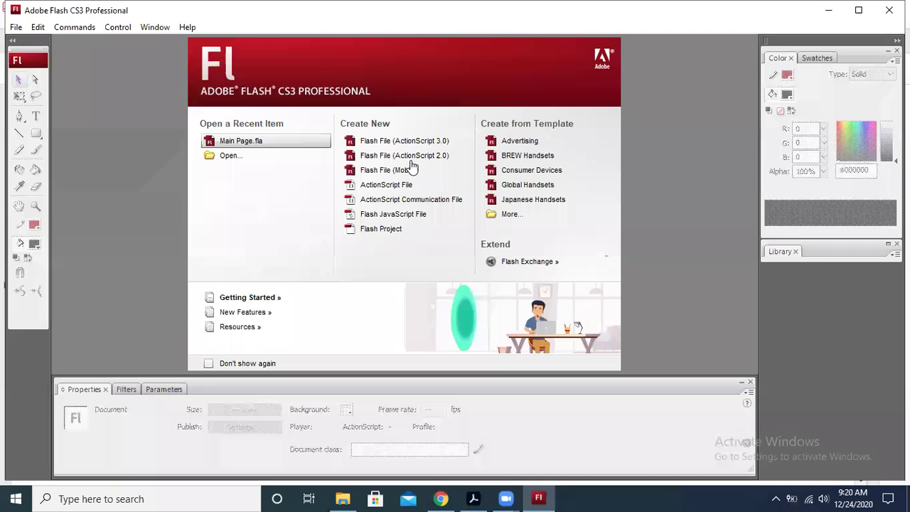
pyautogui.click(404, 141)
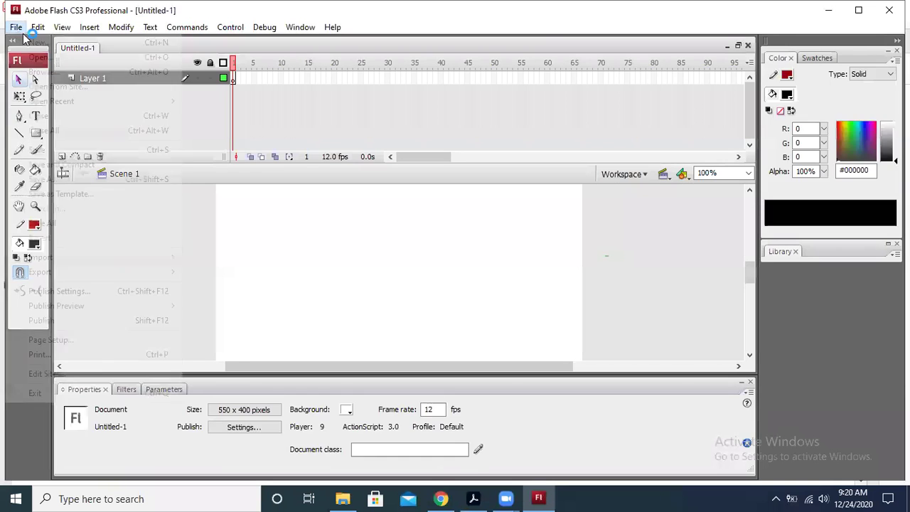
pyautogui.click(15, 27)
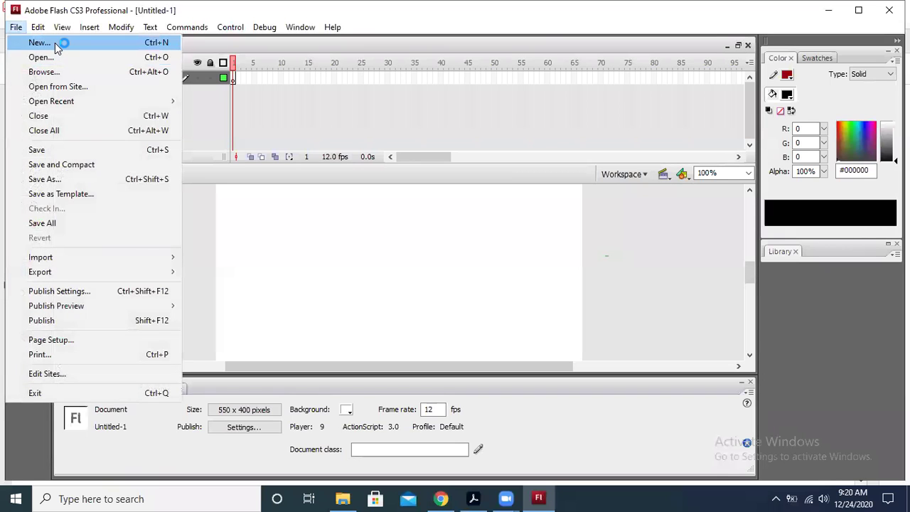
pyautogui.click(402, 272)
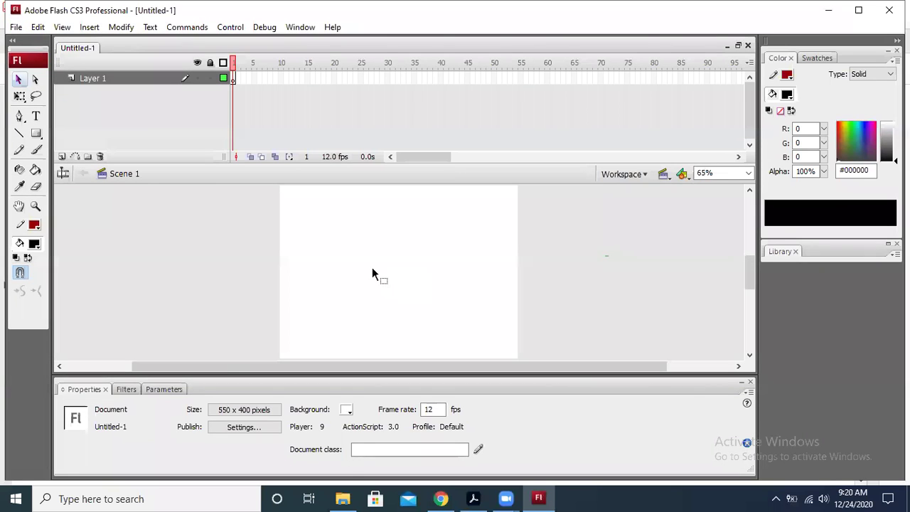
# Choose the PolyStar tool and set its shape style to star
pyautogui.click(39, 133)
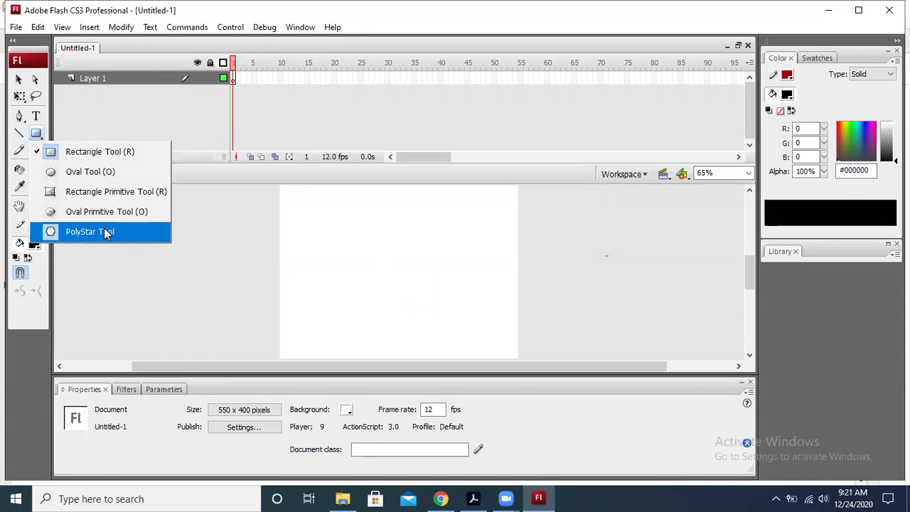
pyautogui.click(130, 233)
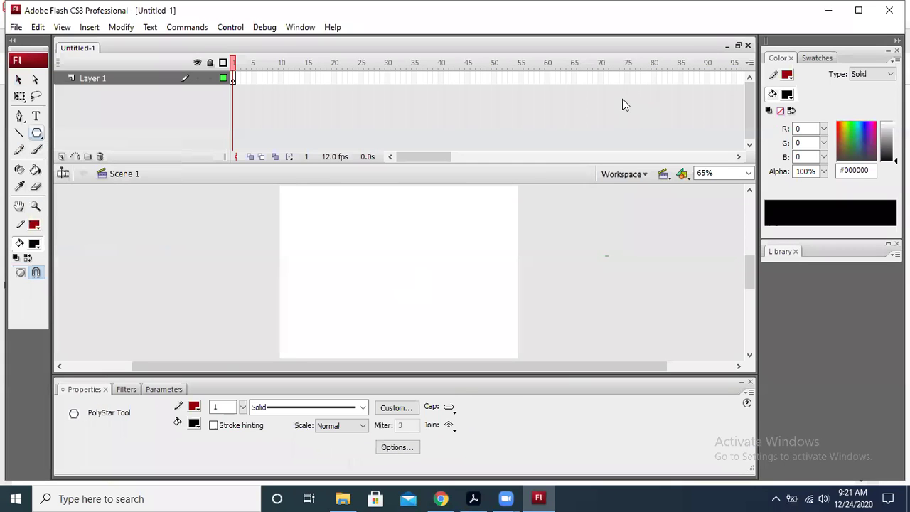
pyautogui.click(396, 407)
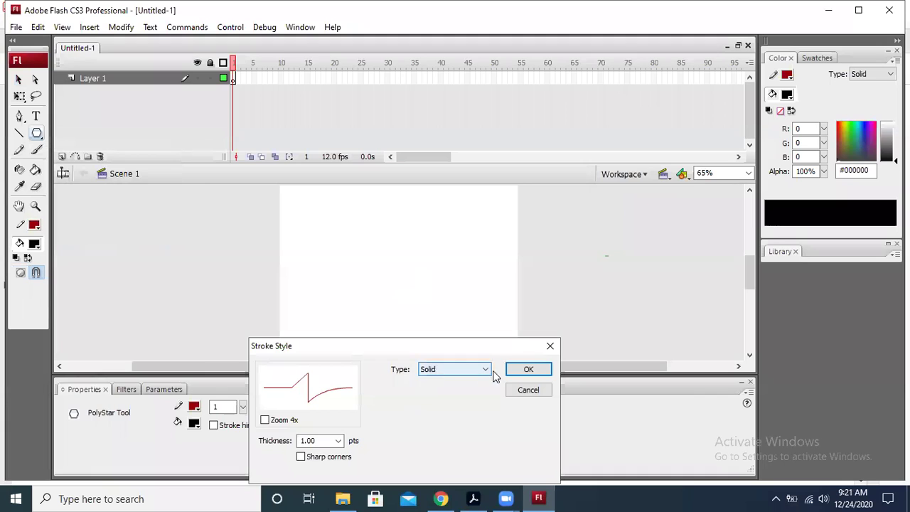
pyautogui.click(511, 390)
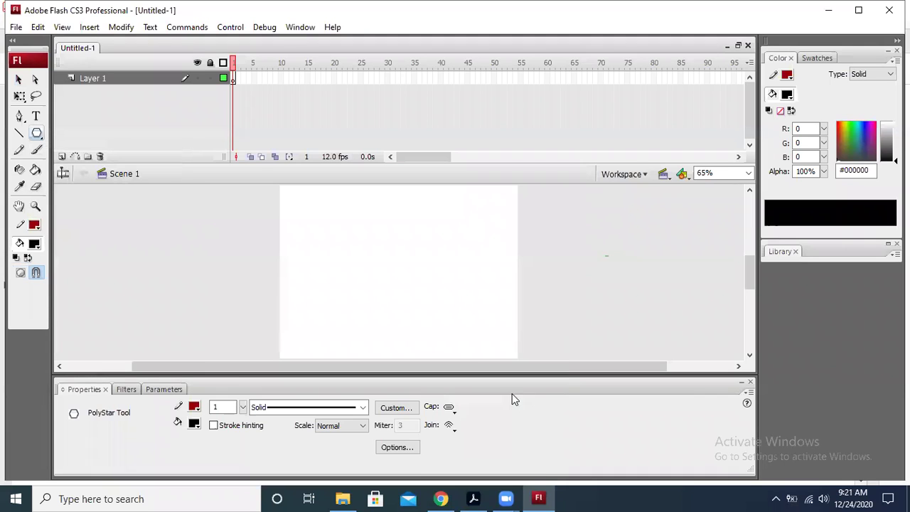
pyautogui.click(389, 446)
pyautogui.click(459, 404)
pyautogui.click(426, 425)
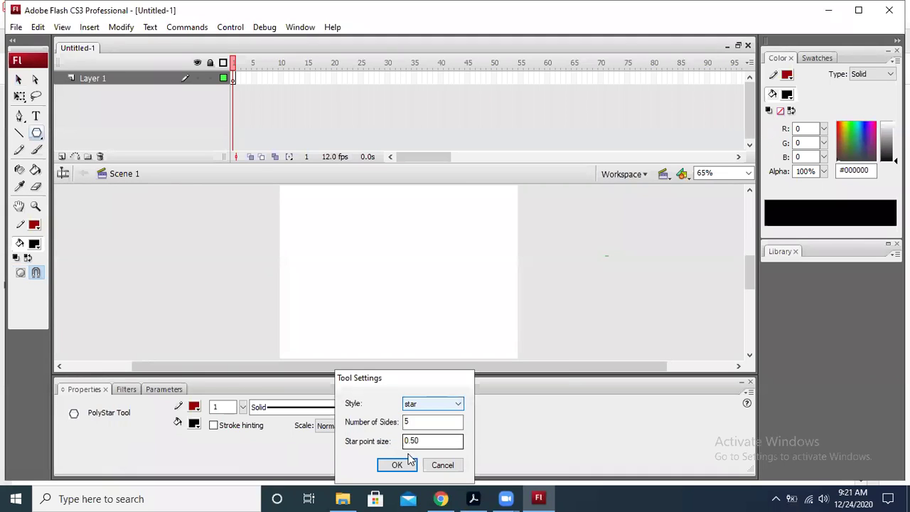
pyautogui.click(400, 465)
# Draw a star about 108 by 105 px at the stage's upper-left corner with no stroke and a green radial gradient fill
pyautogui.click(34, 225)
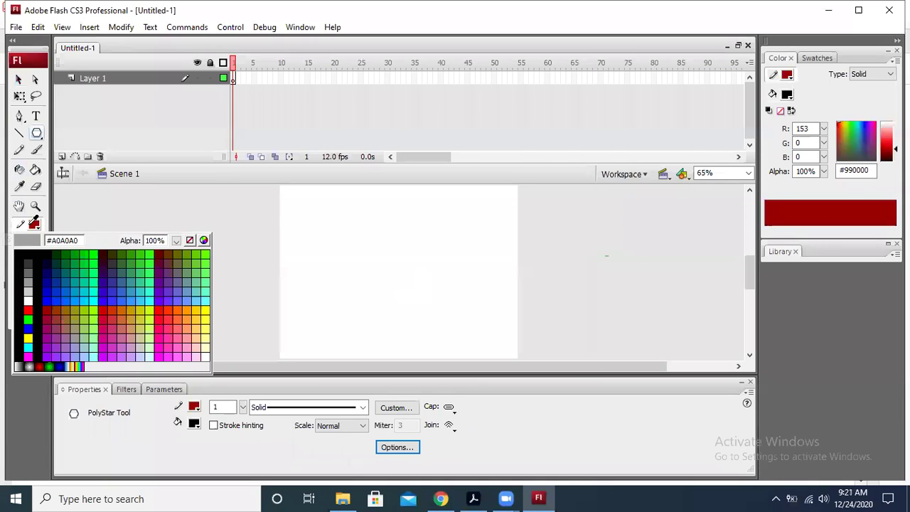
pyautogui.click(189, 240)
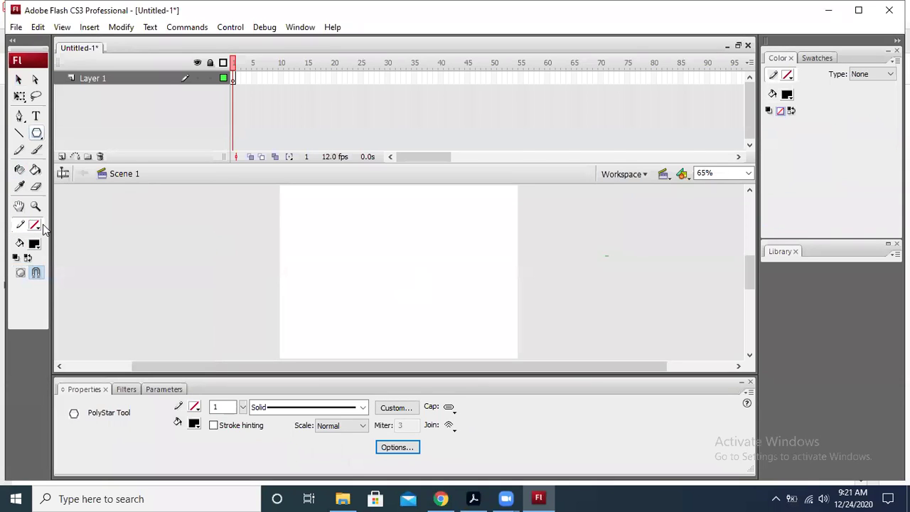
pyautogui.click(33, 243)
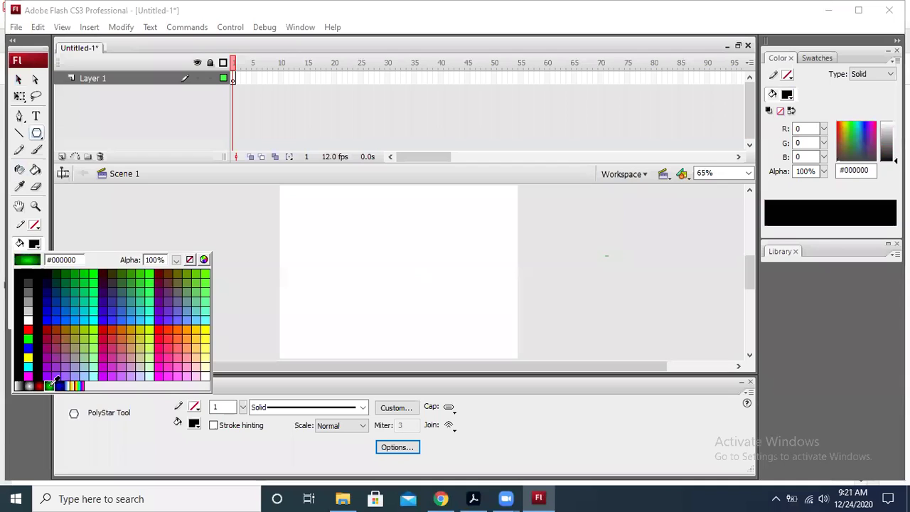
pyautogui.click(53, 383)
pyautogui.moveTo(289, 187); pyautogui.dragTo(301, 202)
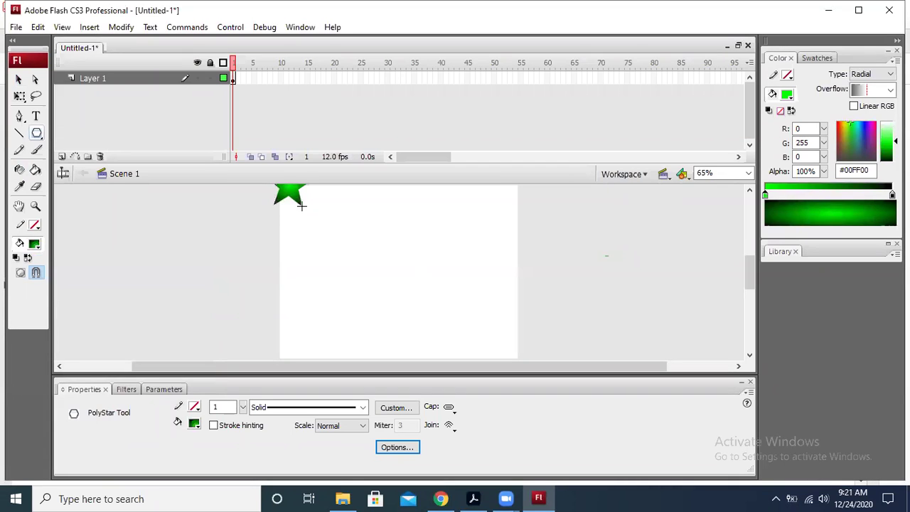
# Move the star inside the stage's upper-left corner, scale it down to about 57 by 55 px and deselect it
pyautogui.click(20, 82)
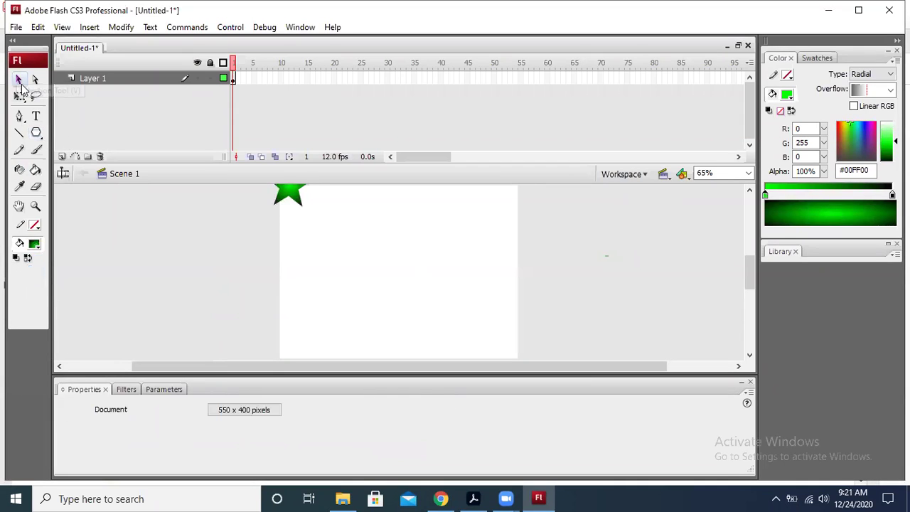
pyautogui.moveTo(294, 193); pyautogui.dragTo(304, 213)
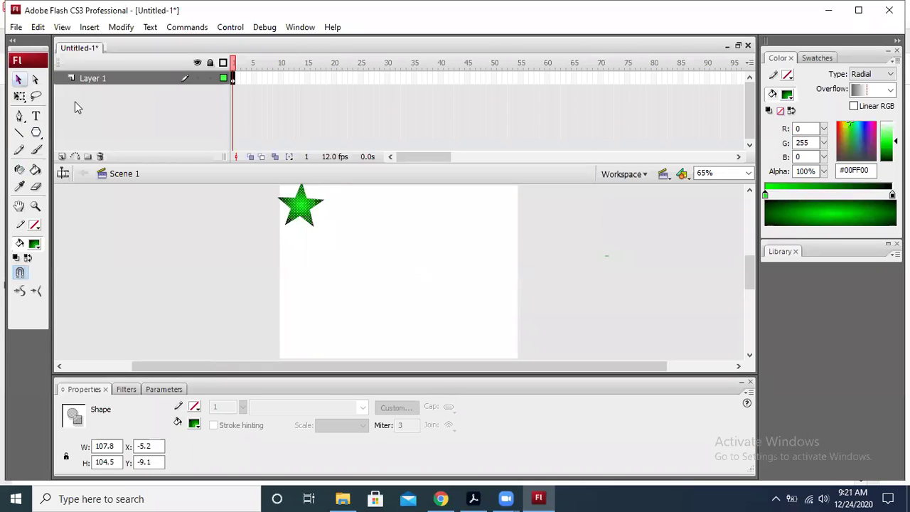
pyautogui.press('q')
pyautogui.moveTo(326, 228); pyautogui.dragTo(304, 206)
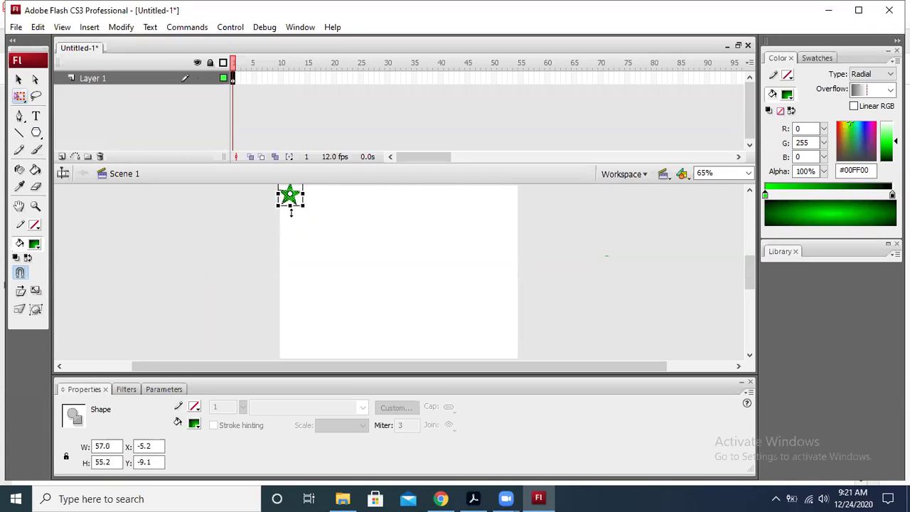
pyautogui.click(19, 79)
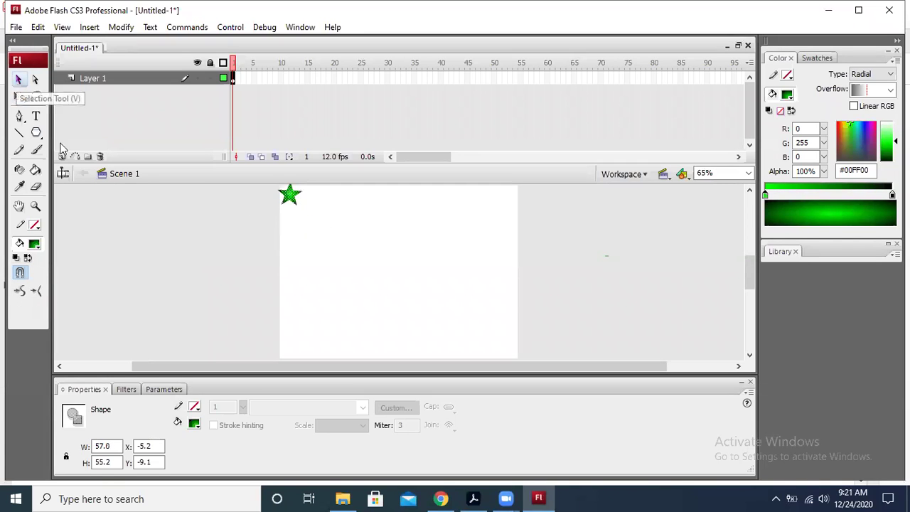
pyautogui.click(157, 209)
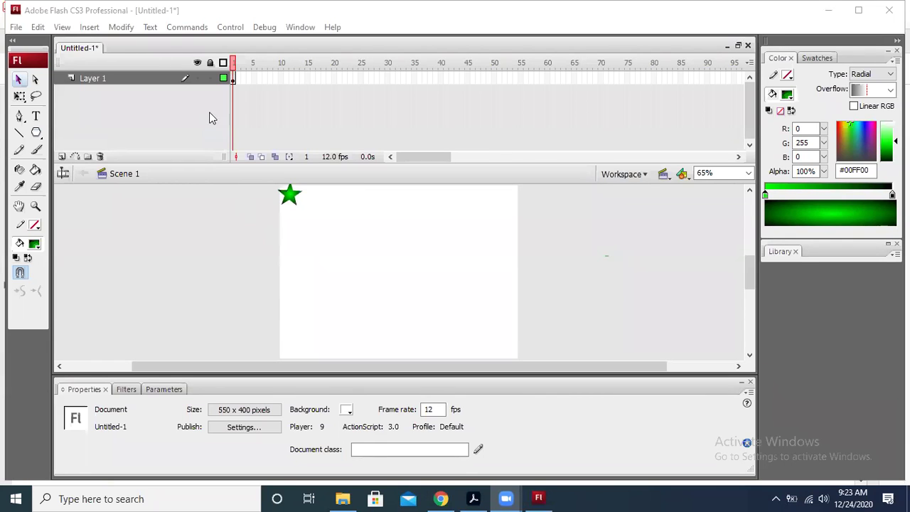
# Insert a keyframe at frame 10 and move the star horizontally to the stage's upper-right corner, at about X 488
pyautogui.click(283, 80)
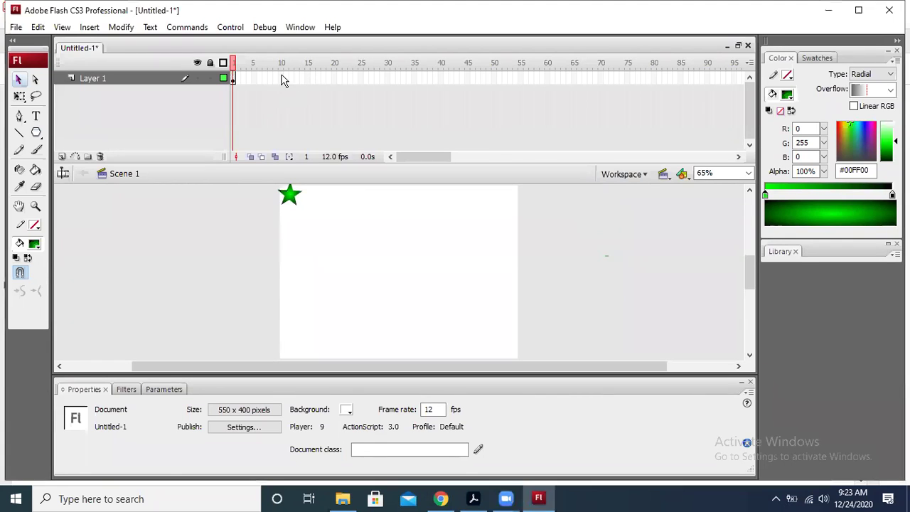
pyautogui.press('F6')
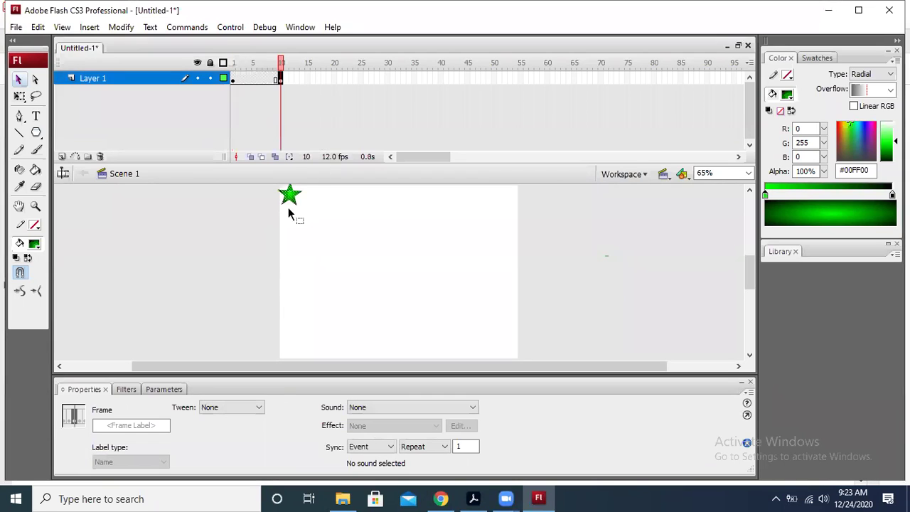
pyautogui.moveTo(290, 202); pyautogui.dragTo(501, 202)
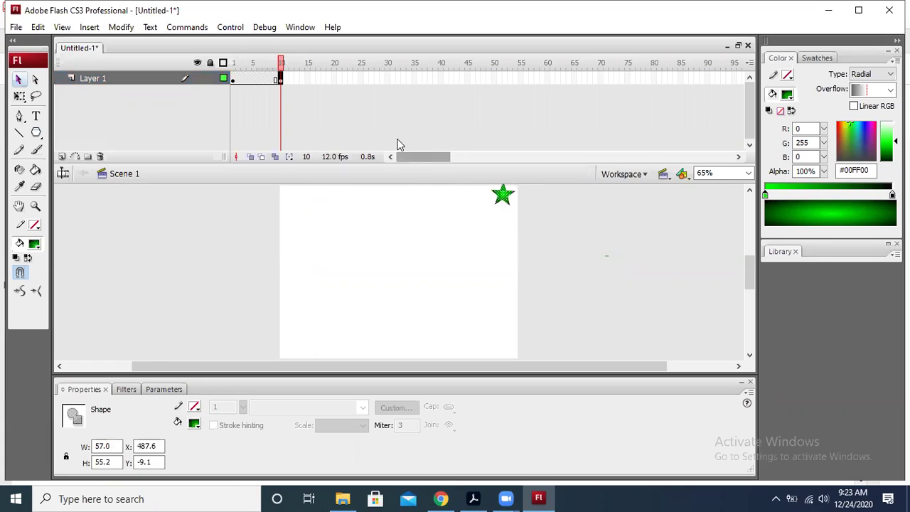
# Insert a keyframe at frame 20 and move the star straight down to the stage's lower-right corner, at about Y 348
pyautogui.click(335, 79)
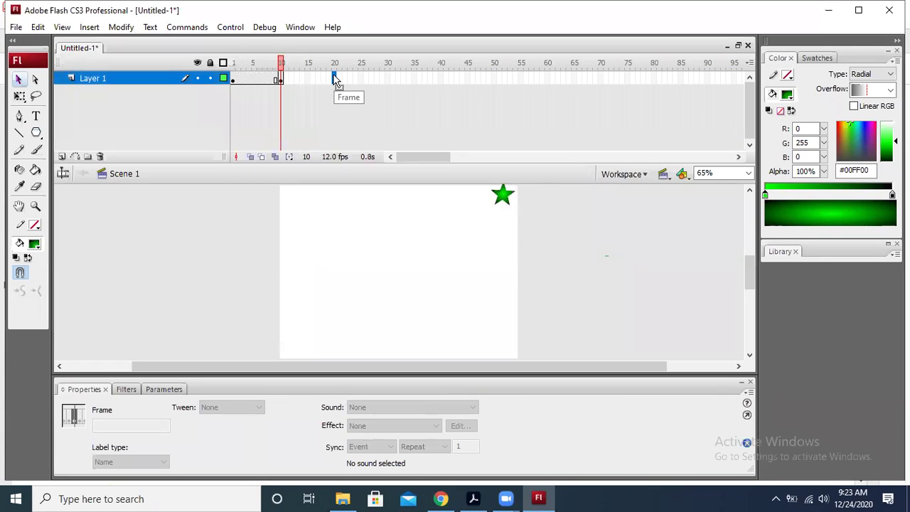
pyautogui.press('F6')
pyautogui.moveTo(502, 196); pyautogui.dragTo(502, 349)
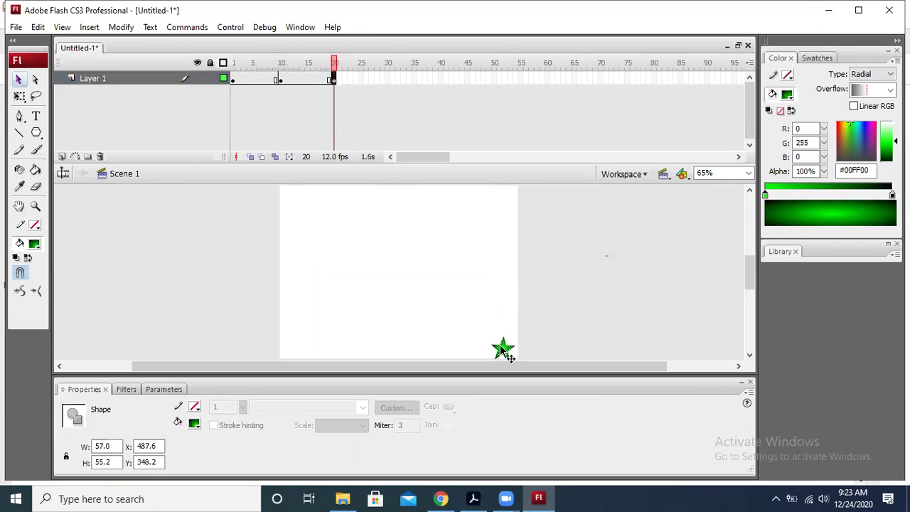
# Insert a keyframe at frame 30 and move the star across to the stage's lower-left corner, at about X -2
pyautogui.click(387, 79)
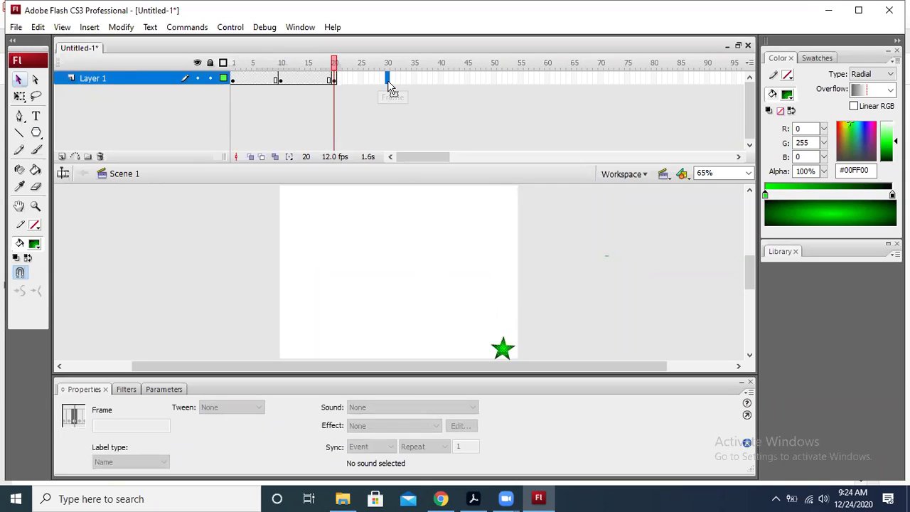
pyautogui.press('F6')
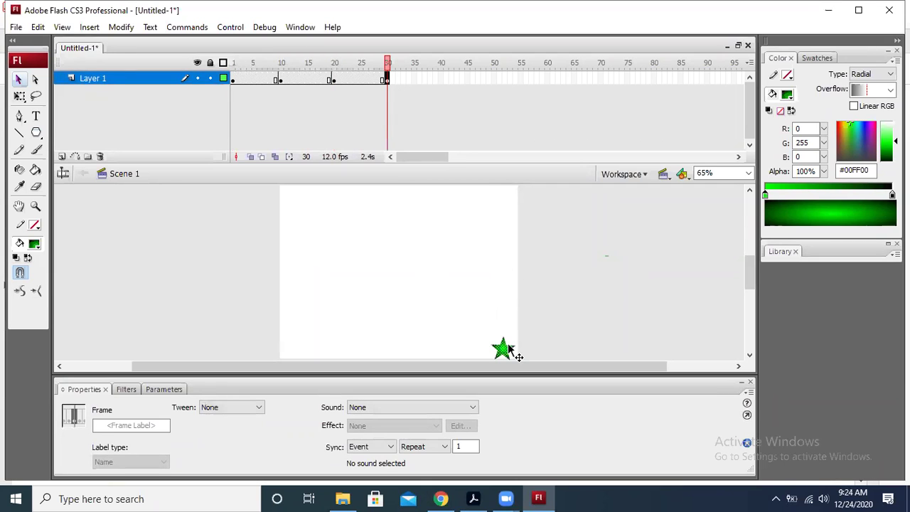
pyautogui.moveTo(501, 345); pyautogui.dragTo(290, 348)
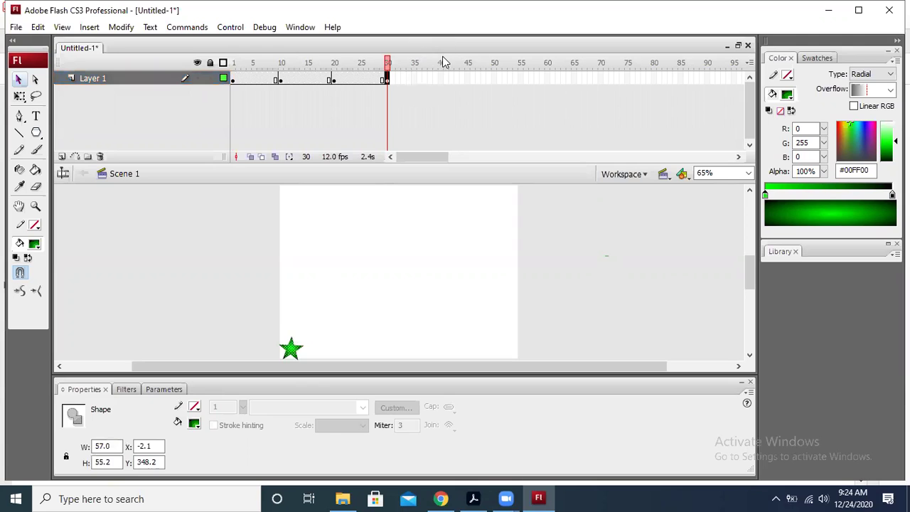
# Insert a keyframe at frame 40, move the star straight up to the stage's upper-left corner and deselect it
pyautogui.click(442, 79)
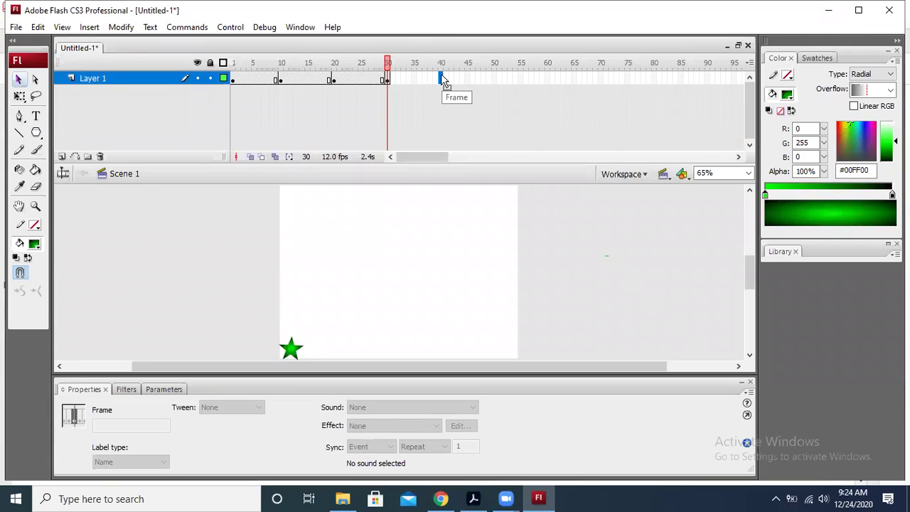
pyautogui.press('F6')
pyautogui.moveTo(294, 351); pyautogui.dragTo(290, 197)
pyautogui.click(625, 219)
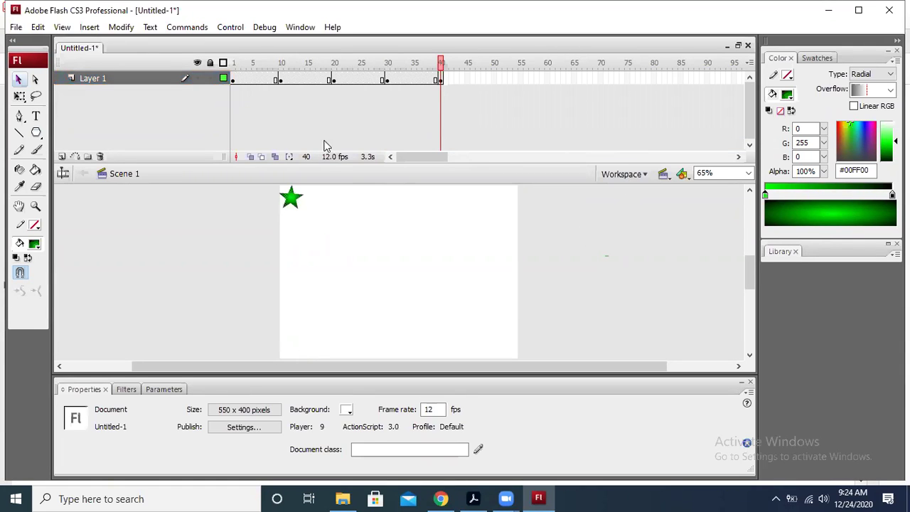
# Check the star's position at the keyframes in frames 1, 10, 20, 30 and 40
pyautogui.click(232, 80)
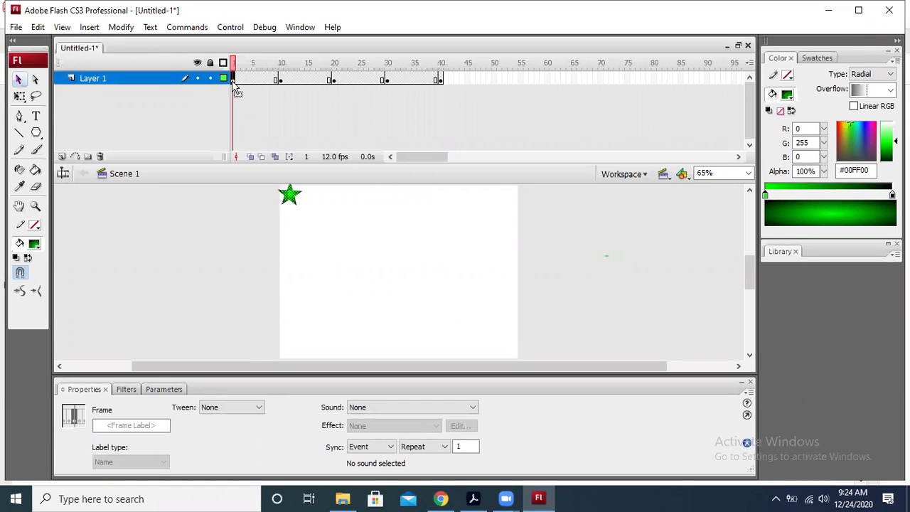
pyautogui.click(281, 79)
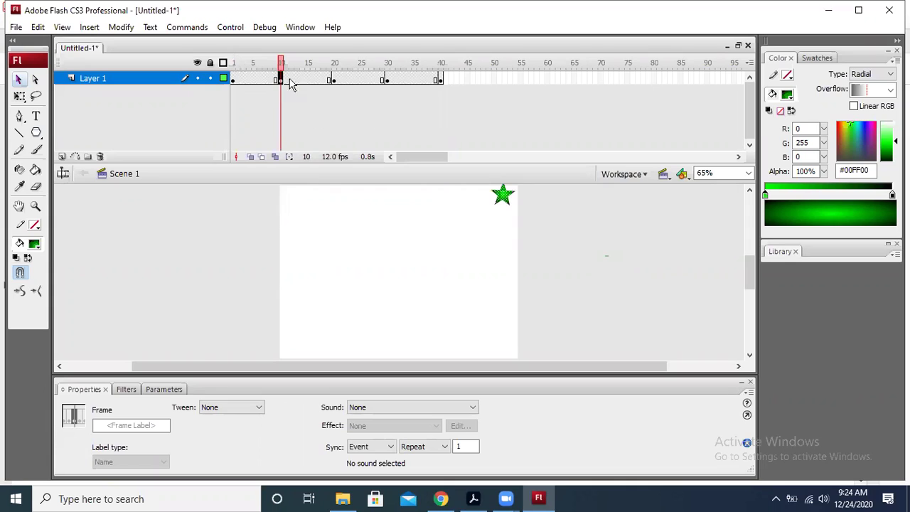
pyautogui.click(334, 80)
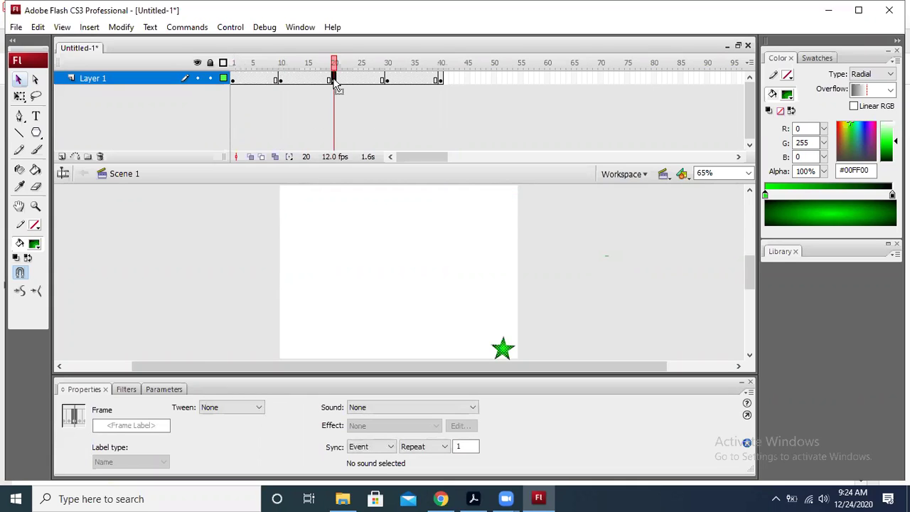
pyautogui.click(387, 80)
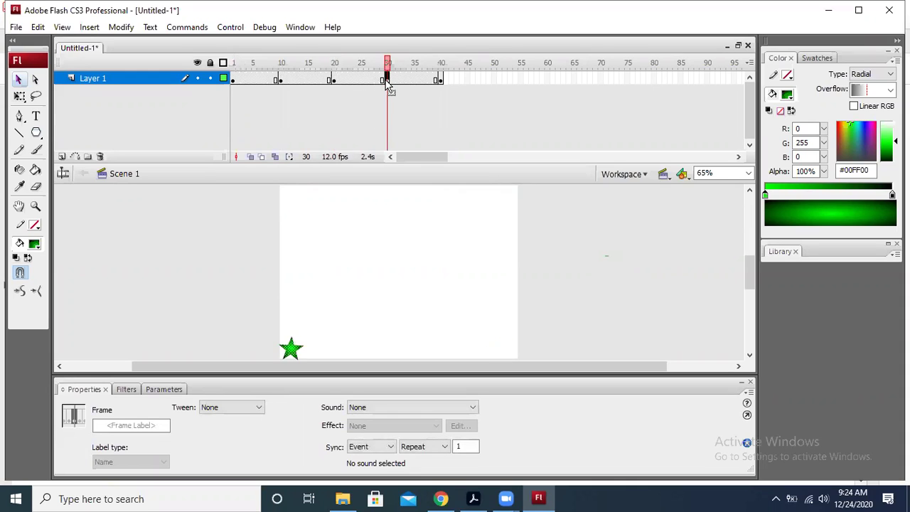
pyautogui.click(441, 80)
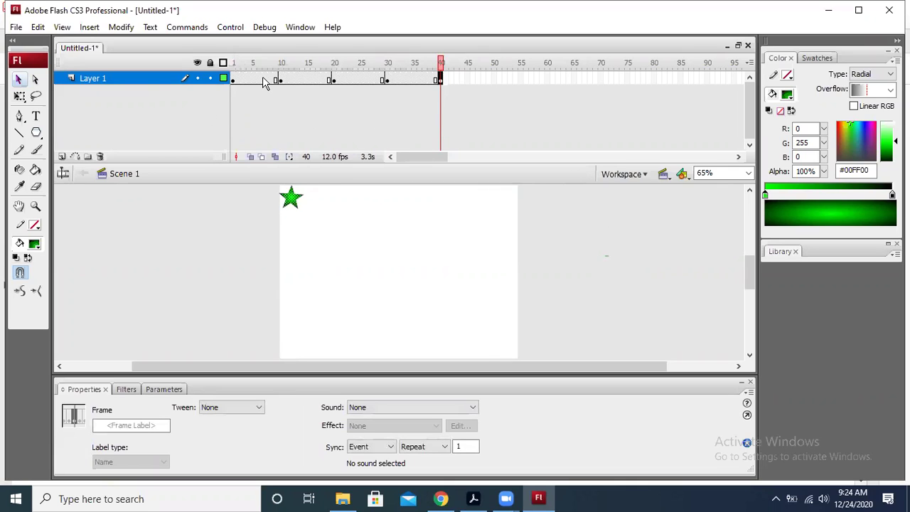
# Rename the star's layer as Star
pyautogui.doubleClick(106, 80)
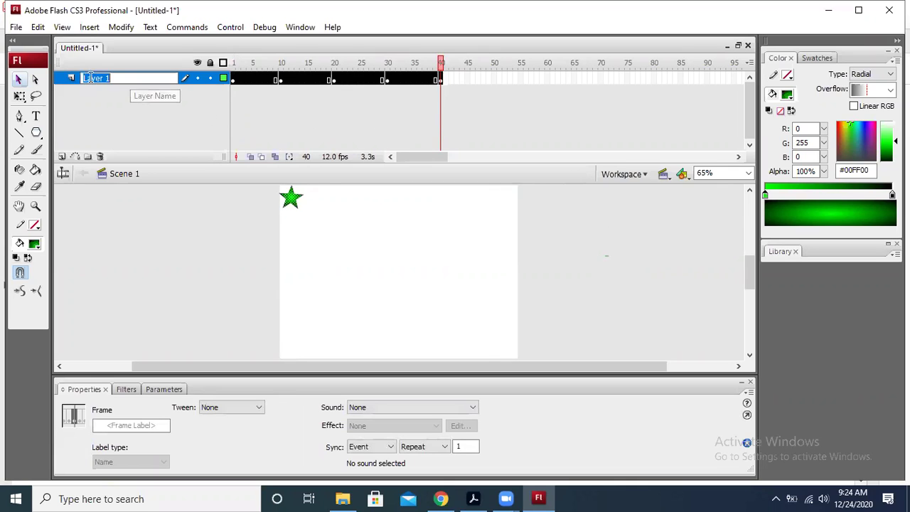
pyautogui.write('Star')
pyautogui.press('BackSpace')
pyautogui.press('BackSpace')
pyautogui.write('tar Move')
pyautogui.press('BackSpace')
pyautogui.press('BackSpace')
pyautogui.press('BackSpace')
pyautogui.press('BackSpace')
pyautogui.press('BackSpace')
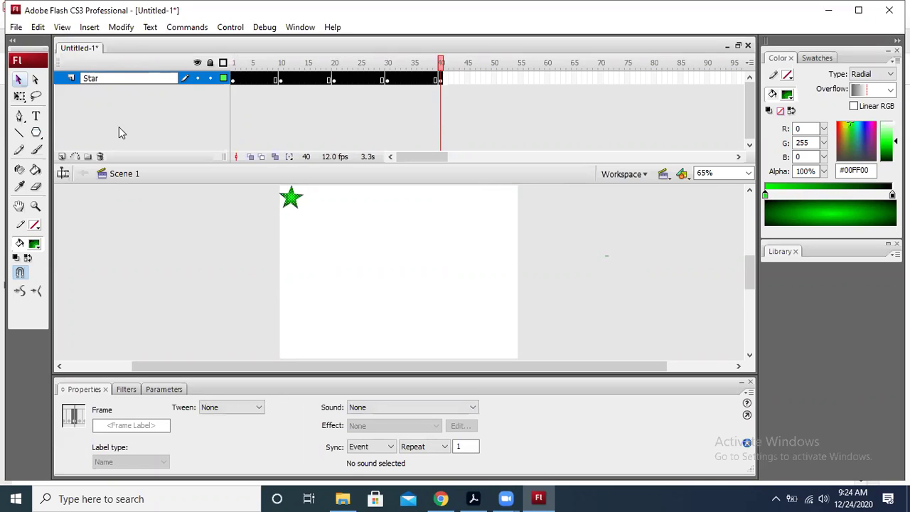
pyautogui.click(163, 223)
# Create a motion tween in each of the four spans between the keyframes at frames 1, 10, 20, 30 and 40
pyautogui.rightClick(255, 81)
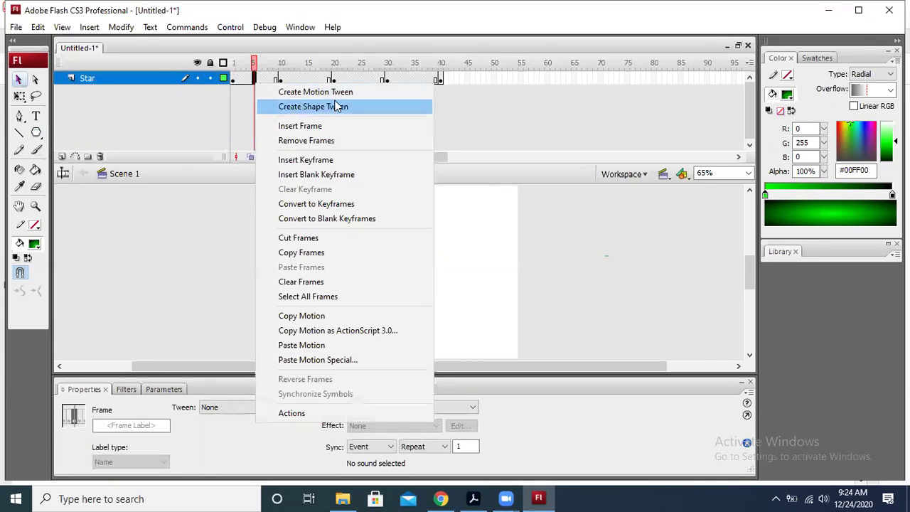
pyautogui.click(357, 93)
pyautogui.click(302, 80)
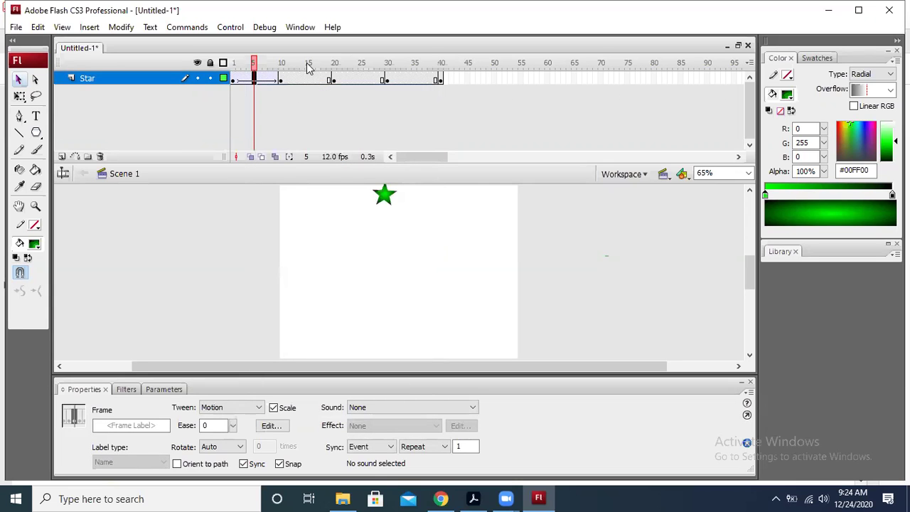
pyautogui.click(331, 88)
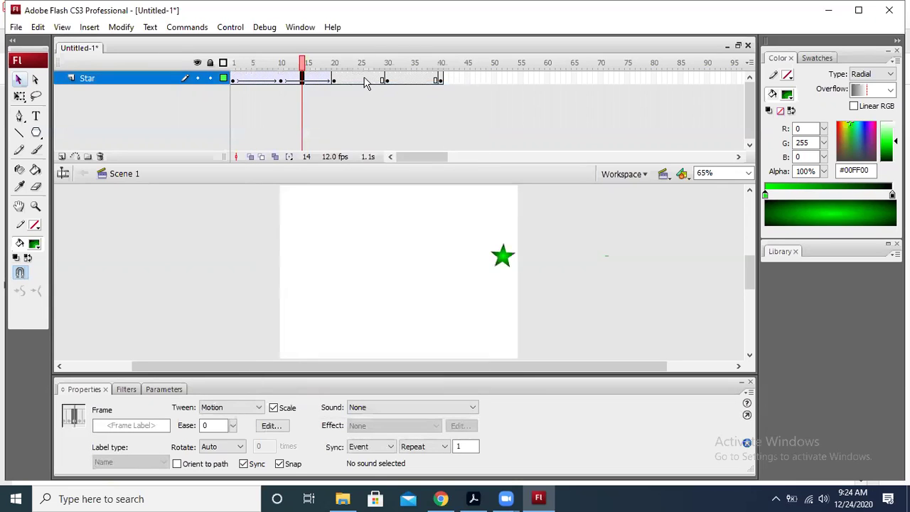
pyautogui.rightClick(365, 80)
pyautogui.click(405, 87)
pyautogui.rightClick(403, 79)
pyautogui.click(441, 86)
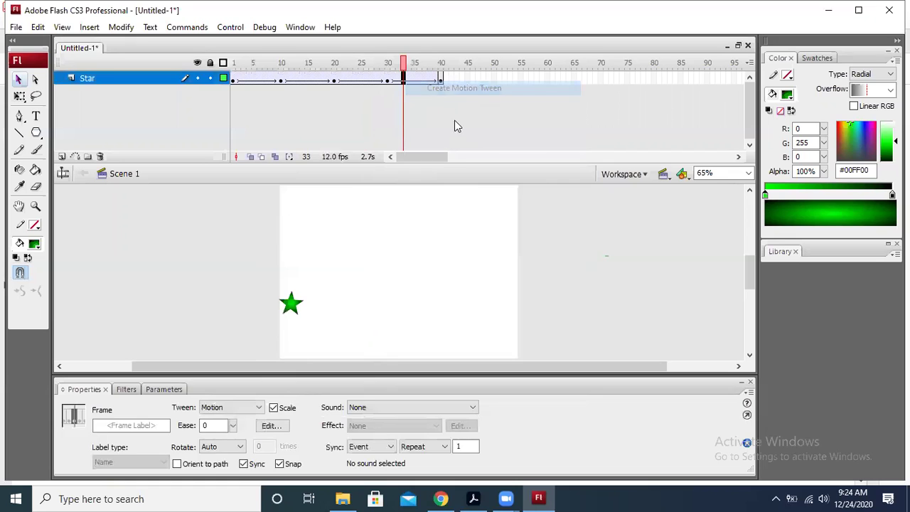
# Test the movie to watch the star travel around the stage, and close the preview
pyautogui.click(614, 246)
pyautogui.hotkey('ctrl', 'Return')
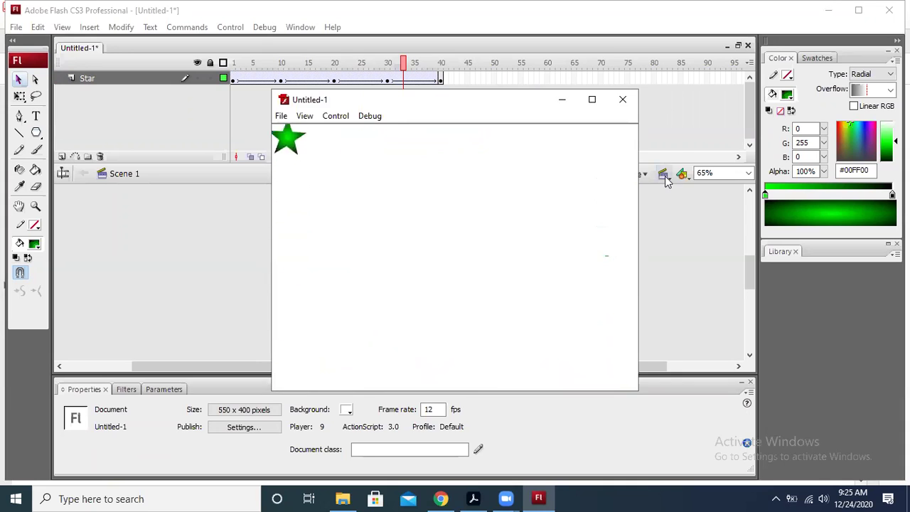
pyautogui.click(623, 101)
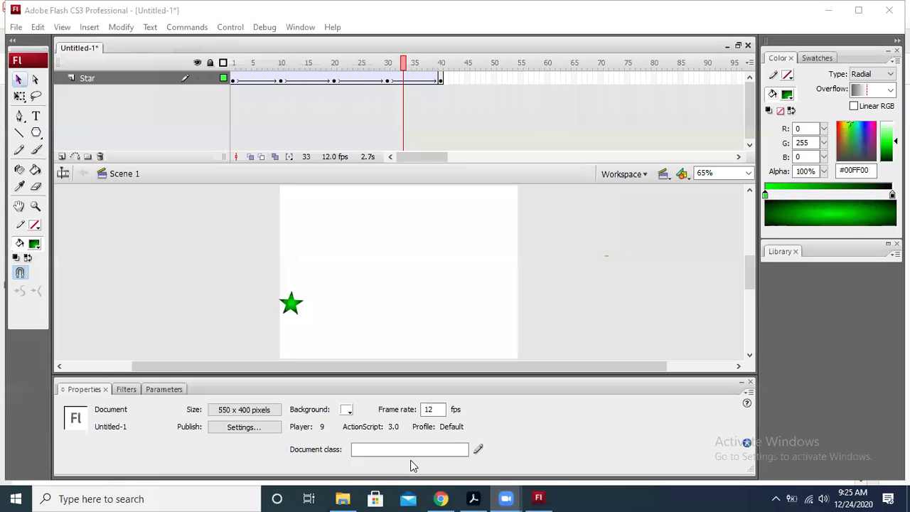
# Switch to the chapter PDF in Adobe Acrobat and read the motion tweening steps, the aeroplane figures and the car example
pyautogui.hotkey('alt', 'Tab')
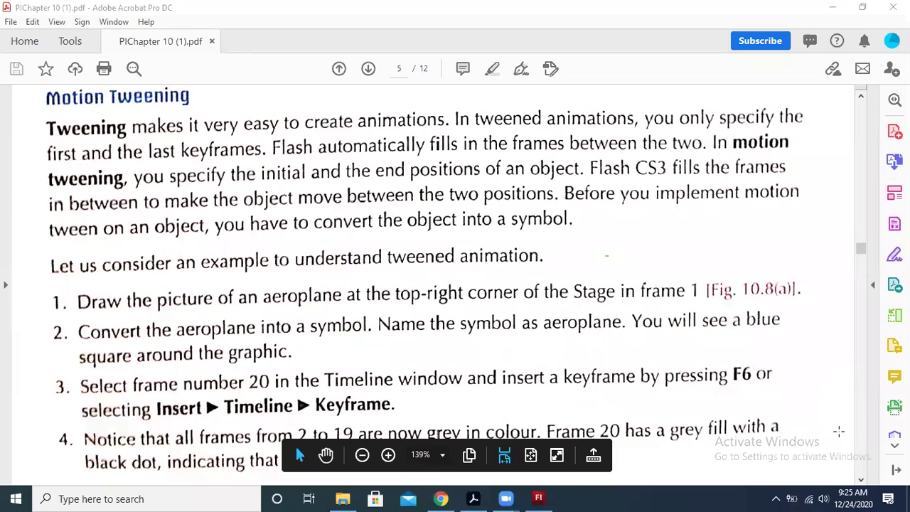
pyautogui.scroll(-3, 873, 452)
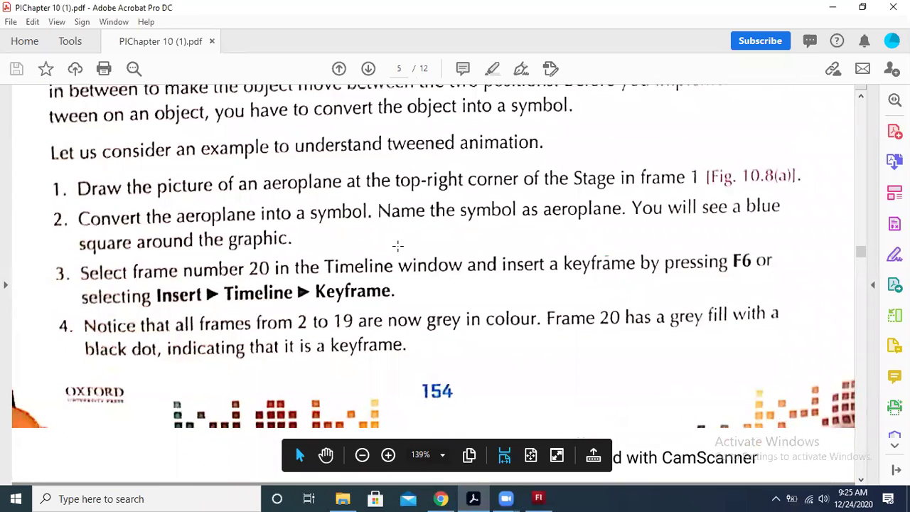
pyautogui.scroll(-10, 398, 246)
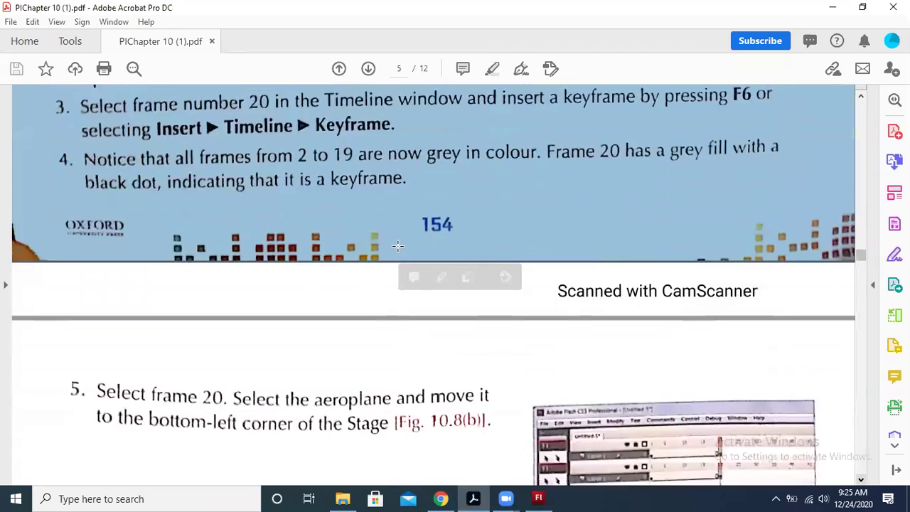
pyautogui.scroll(-3, 398, 246)
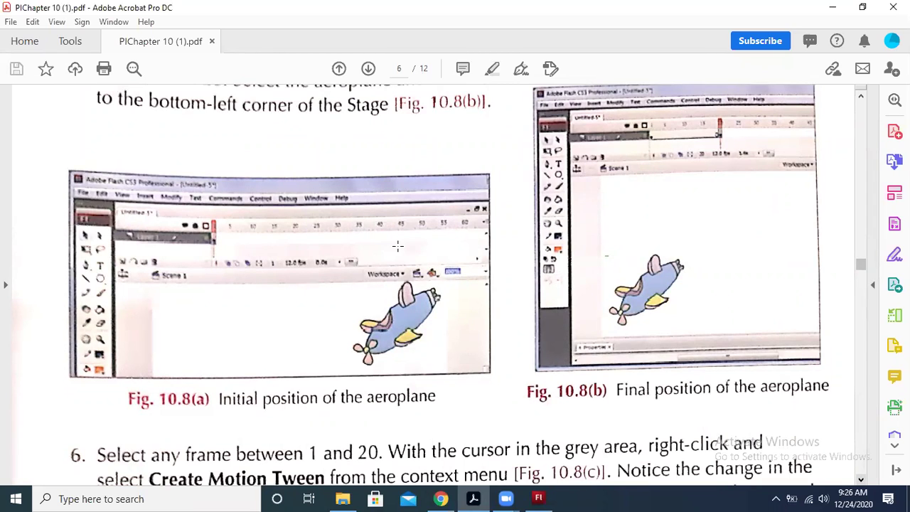
pyautogui.scroll(-4, 398, 245)
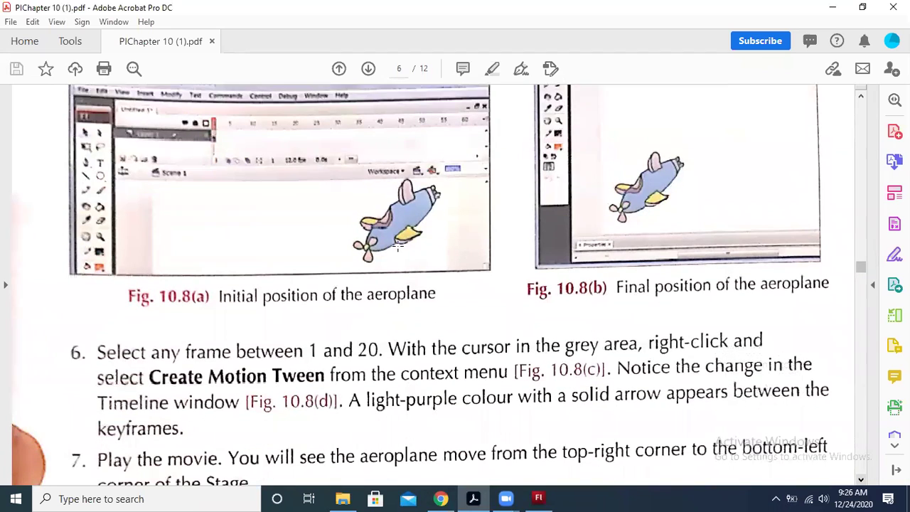
pyautogui.scroll(-3, 397, 245)
pyautogui.scroll(-8, 397, 245)
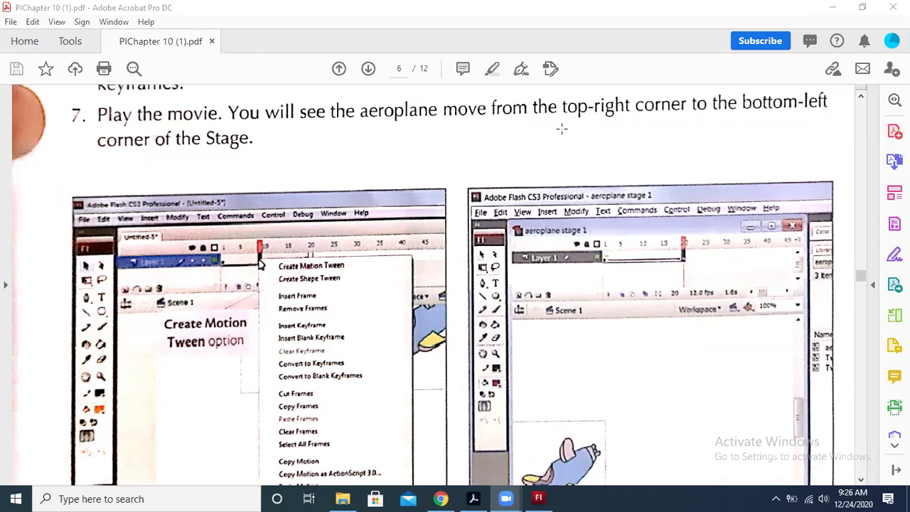
pyautogui.click(603, 149)
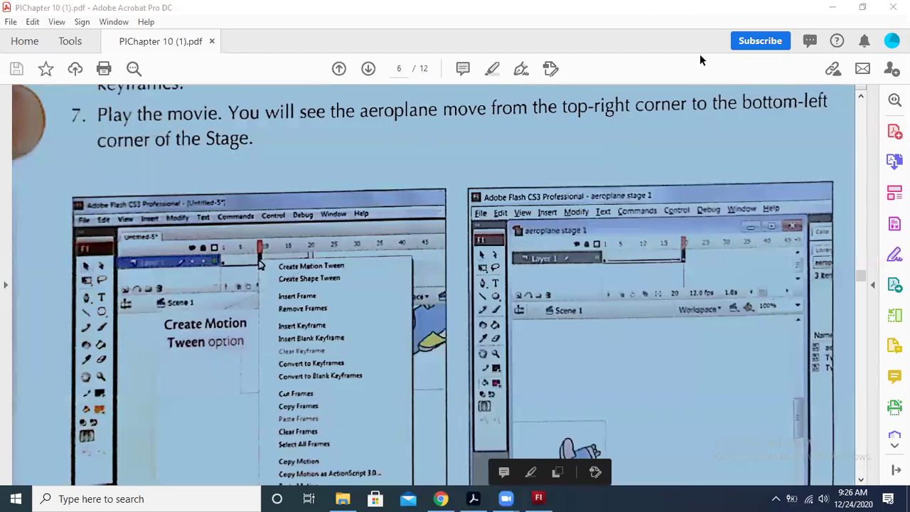
pyautogui.click(776, 337)
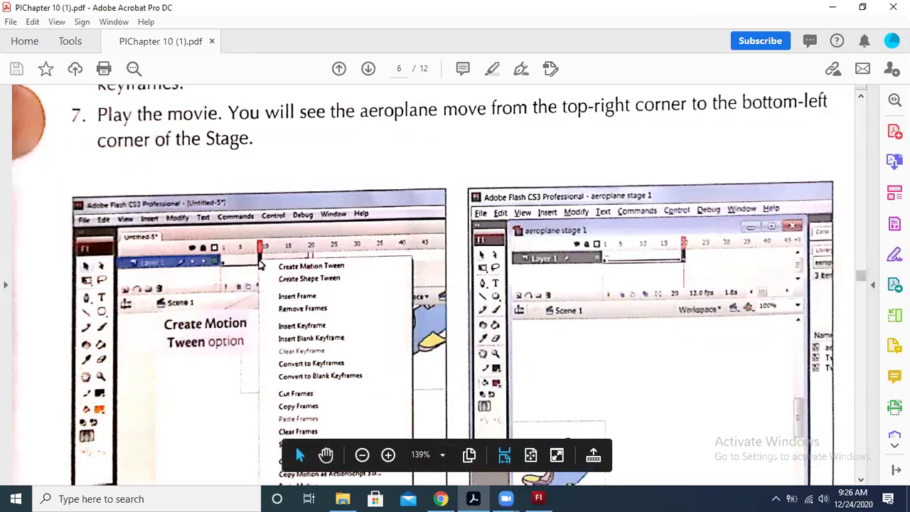
pyautogui.scroll(-4, 455, 284)
pyautogui.scroll(-10, 455, 284)
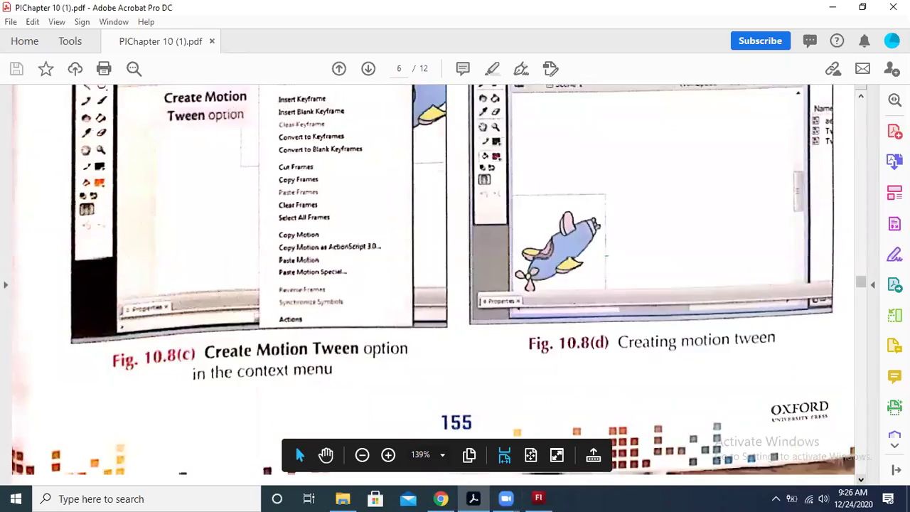
pyautogui.scroll(-12, 455, 285)
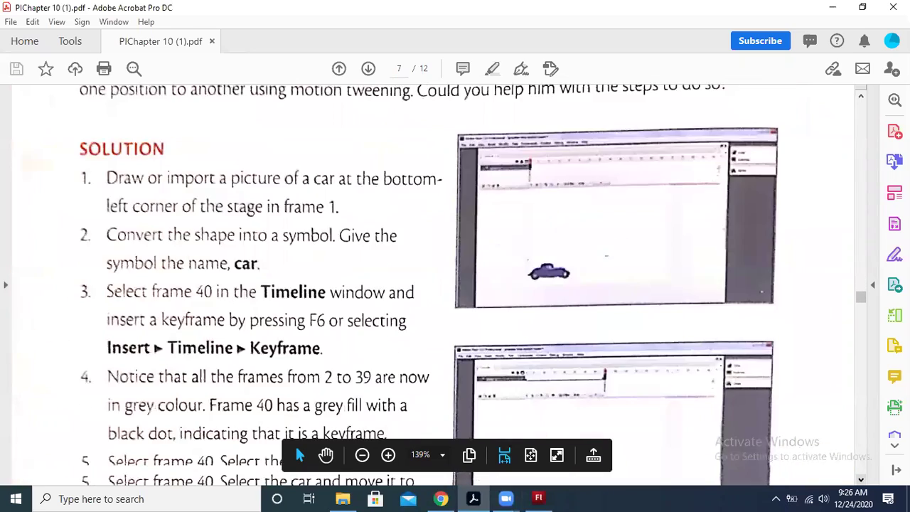
# Read the Shape Tweening section of the chapter, including its steps 1 to 4 and the Fig. 10.9 illustrations
pyautogui.scroll(-2, 454, 284)
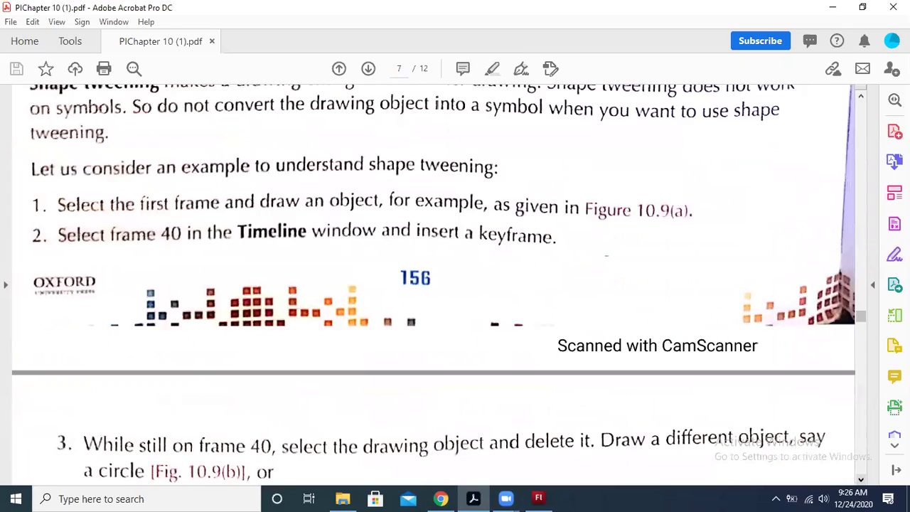
pyautogui.click(861, 97)
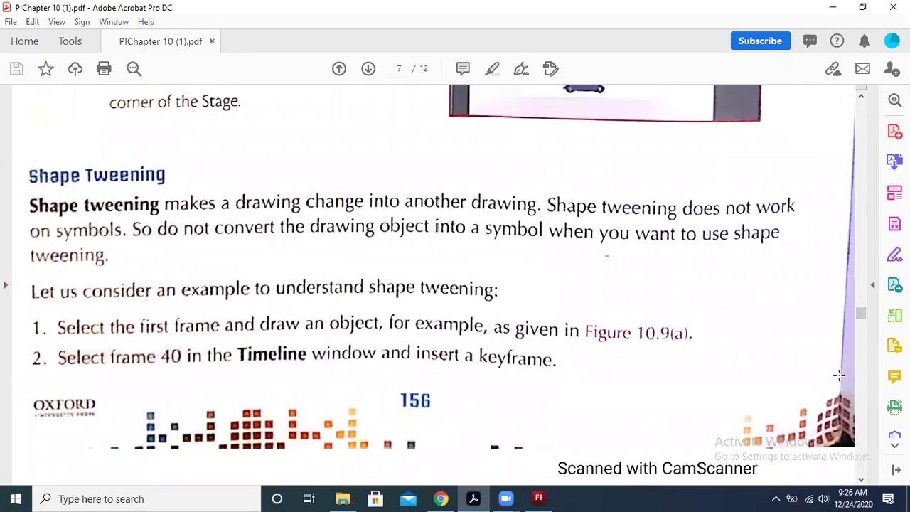
pyautogui.scroll(-3, 295, 444)
pyautogui.scroll(-10, 295, 444)
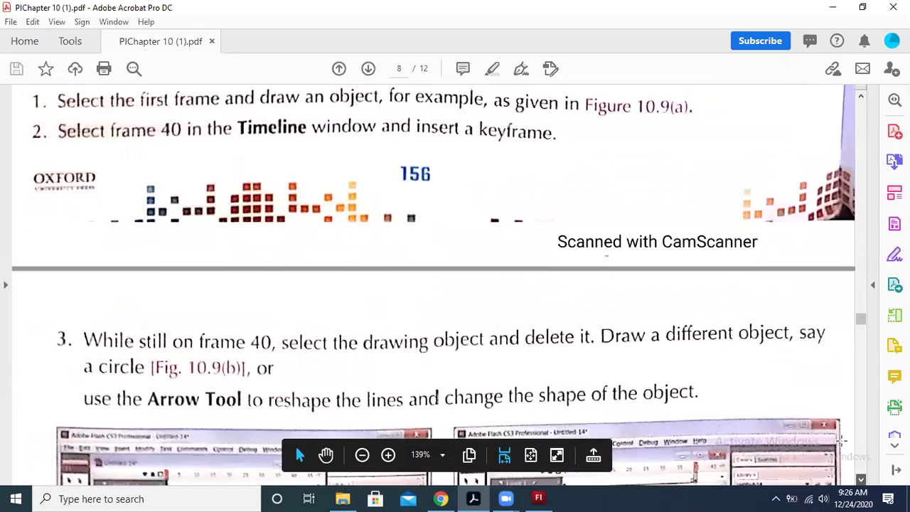
pyautogui.scroll(-6, 295, 444)
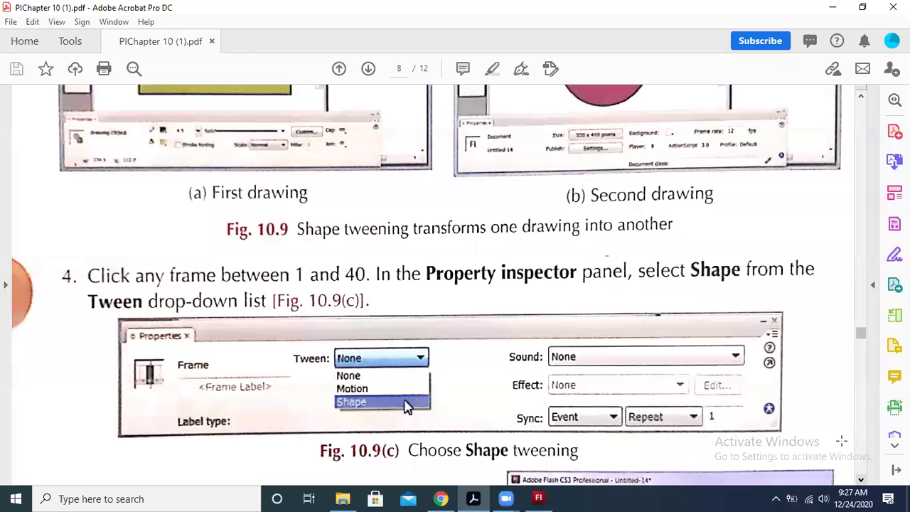
pyautogui.scroll(-4, 841, 440)
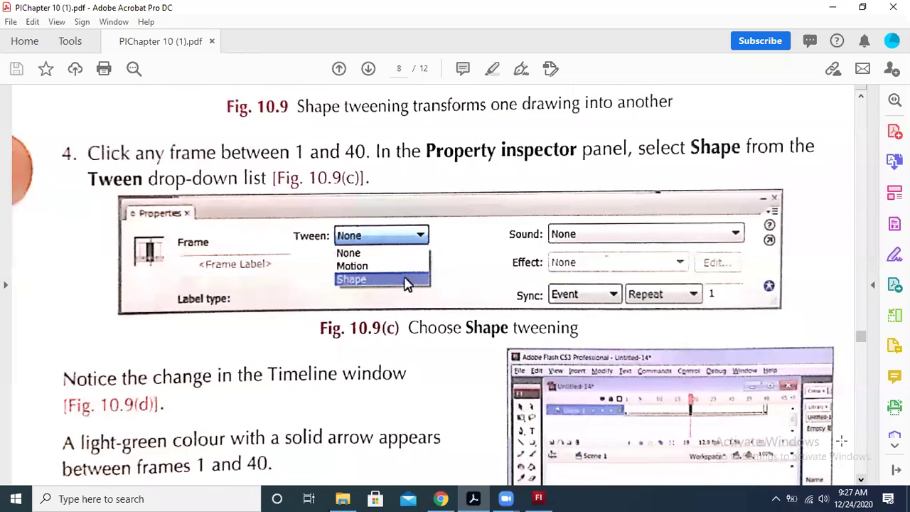
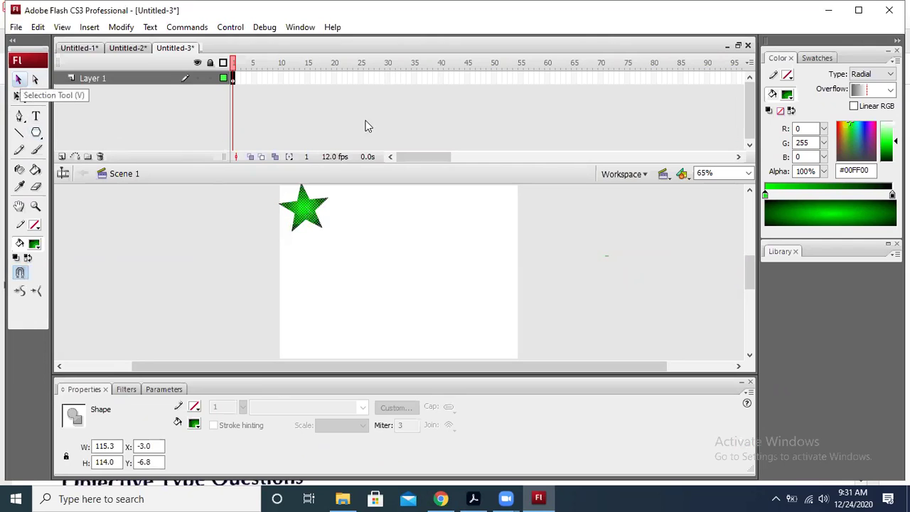
# Insert a keyframe at frame 40 of the Untitled-3 document, move the star to the stage's lower-right corner and compare frames 1 and 40
pyautogui.click(440, 79)
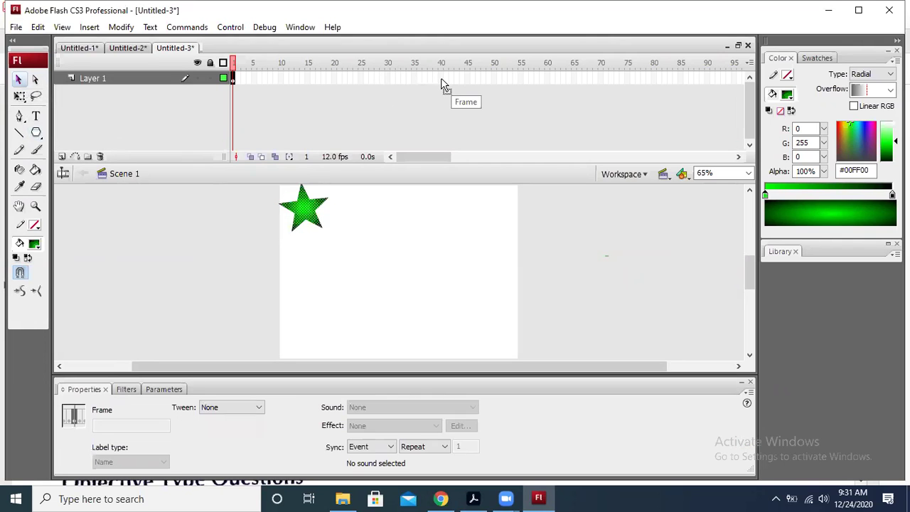
pyautogui.press('F6')
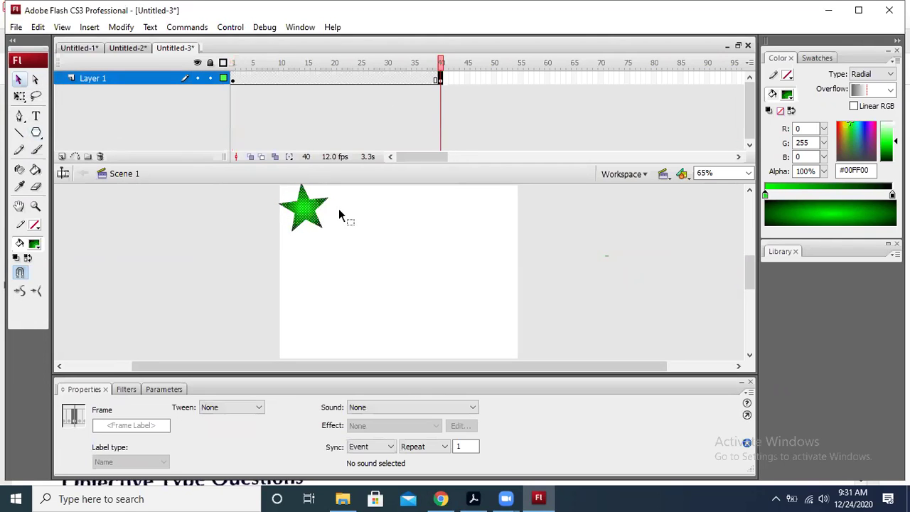
pyautogui.moveTo(305, 207); pyautogui.dragTo(488, 334)
pyautogui.click(578, 281)
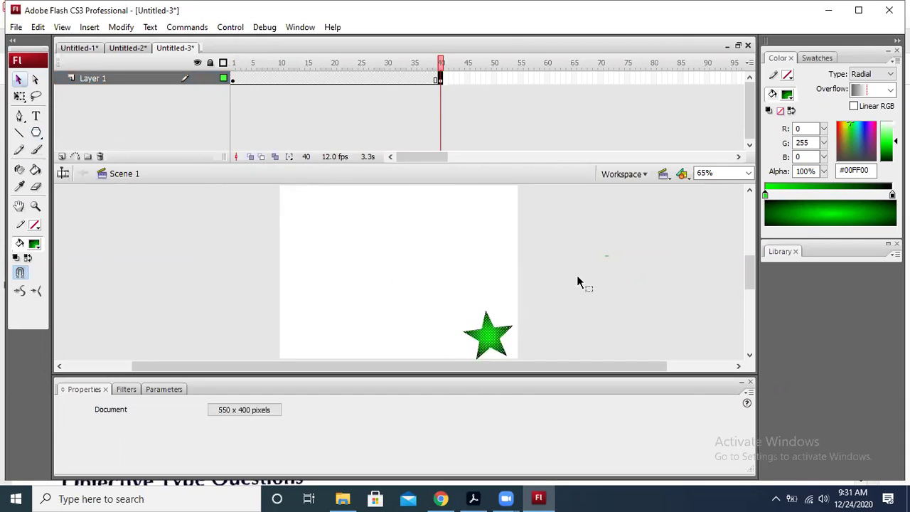
pyautogui.click(231, 79)
pyautogui.click(440, 80)
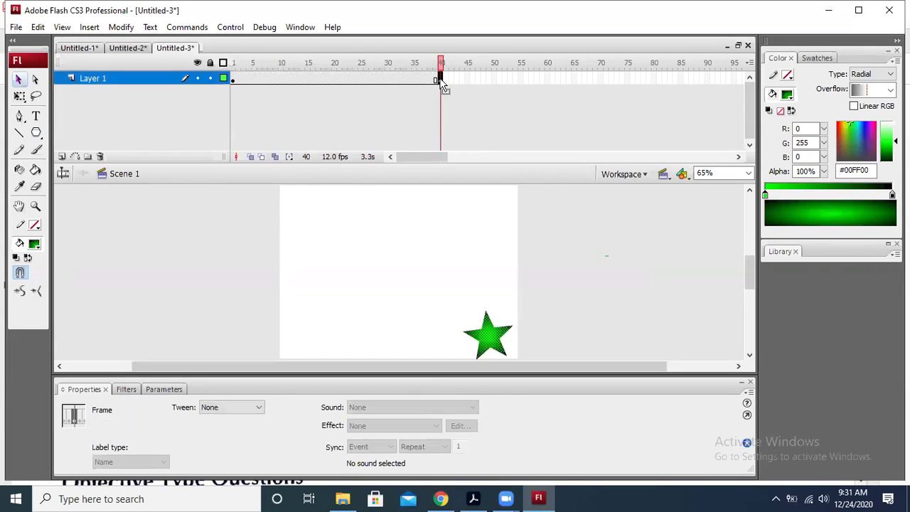
# Replace the star on frame 40 with a green five-sided polygon drawn using the PolyStar tool's polygon style
pyautogui.click(496, 346)
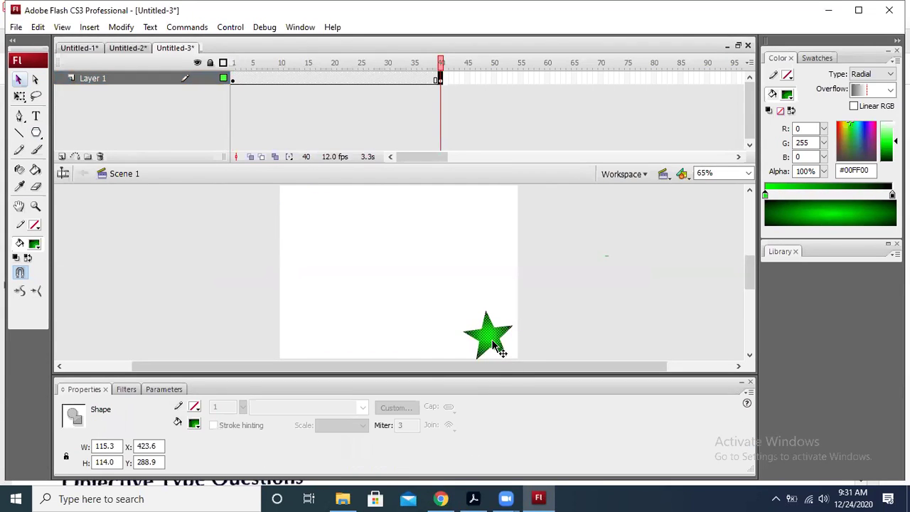
pyautogui.press('Delete')
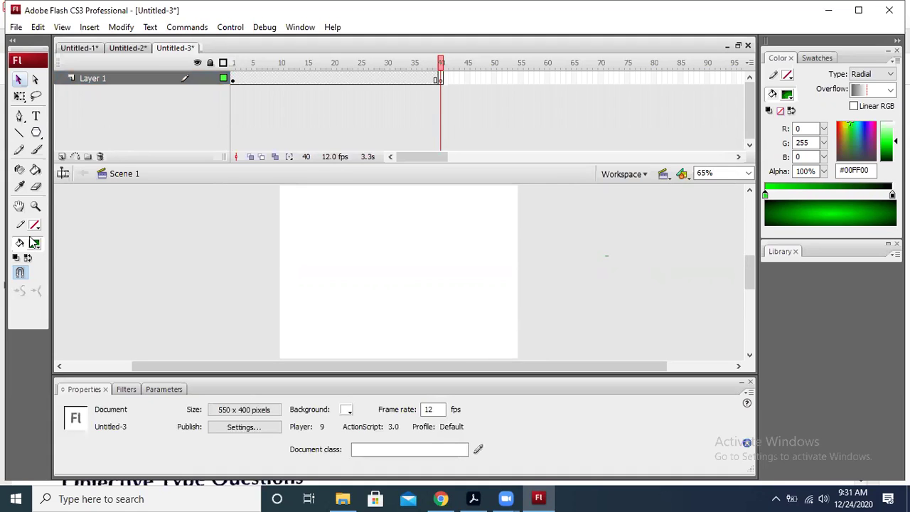
pyautogui.click(37, 132)
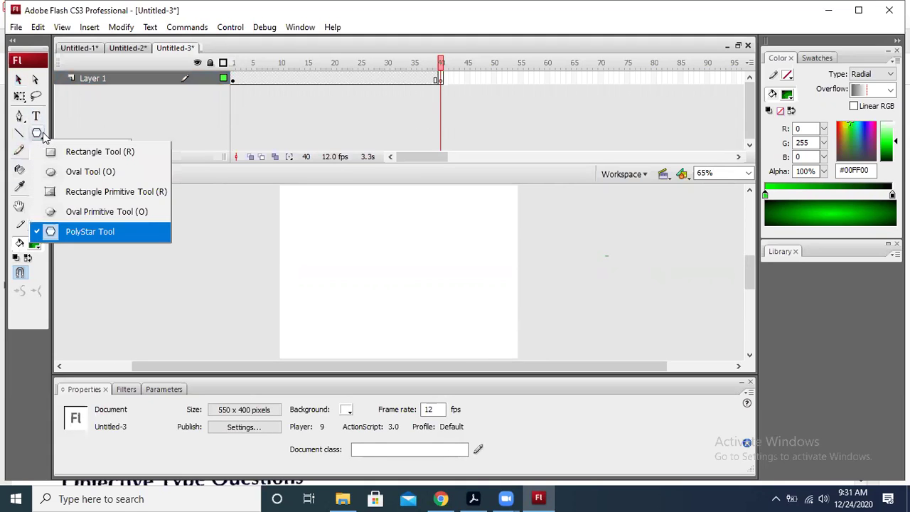
pyautogui.click(90, 231)
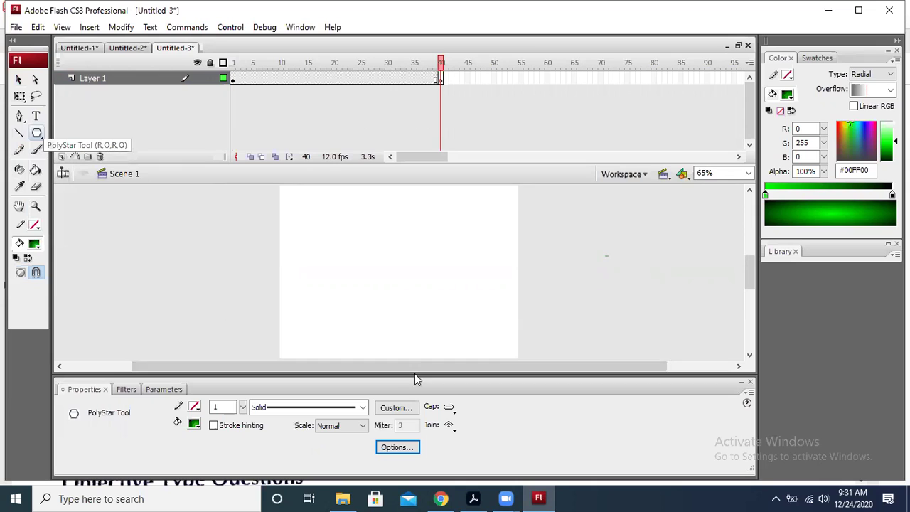
pyautogui.click(411, 447)
pyautogui.click(454, 404)
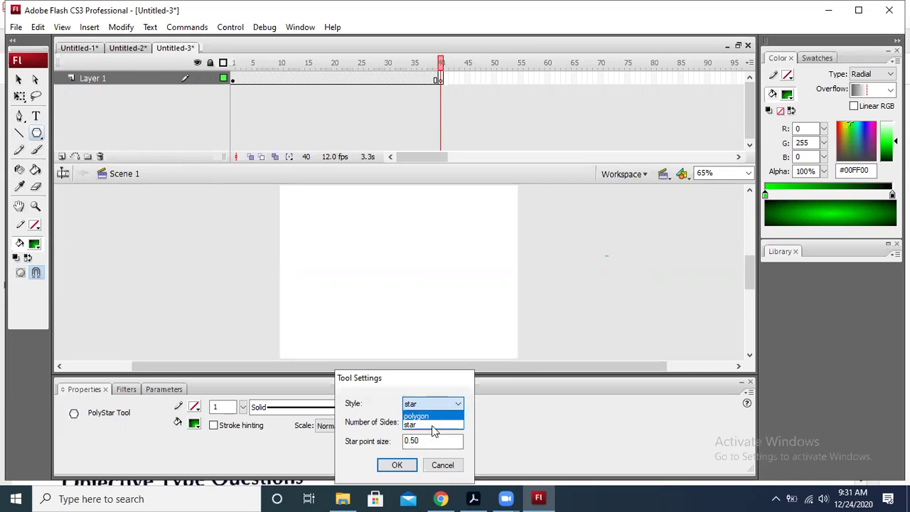
pyautogui.click(432, 416)
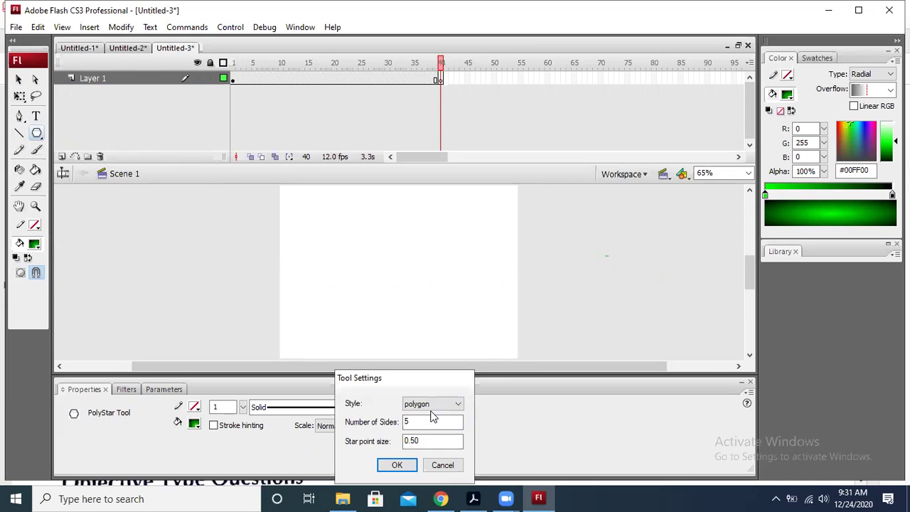
pyautogui.click(415, 464)
pyautogui.moveTo(486, 327); pyautogui.dragTo(498, 346)
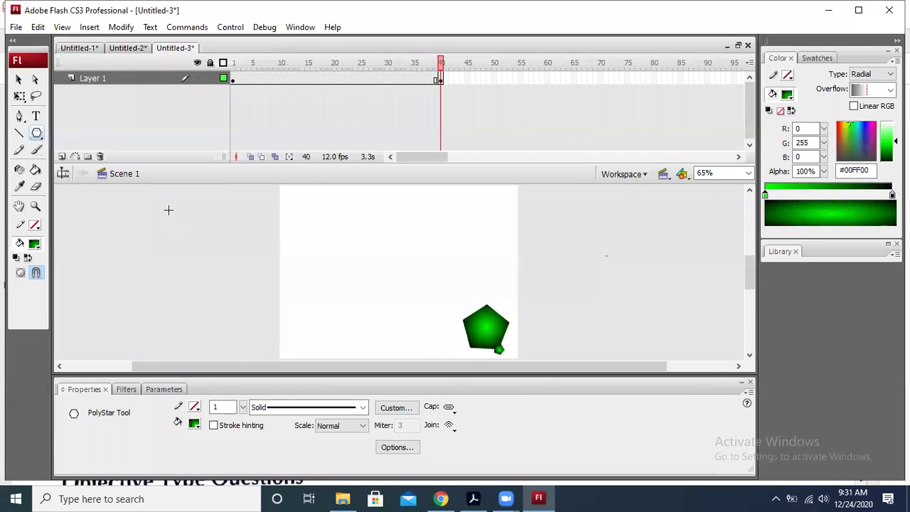
# Move the pentagon on frame 40 slightly closer to the stage's lower-right corner and deselect it
pyautogui.click(19, 79)
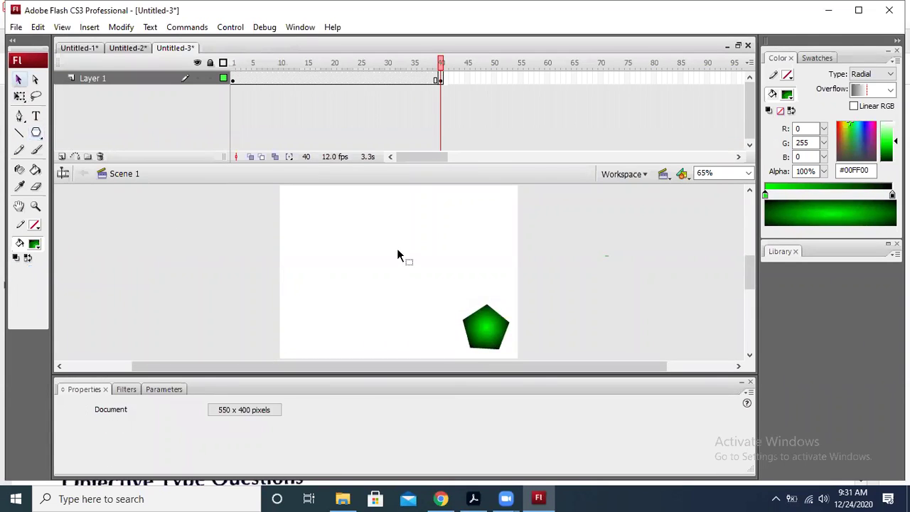
pyautogui.moveTo(493, 337); pyautogui.dragTo(503, 342)
pyautogui.click(558, 303)
pyautogui.click(496, 343)
pyautogui.click(549, 280)
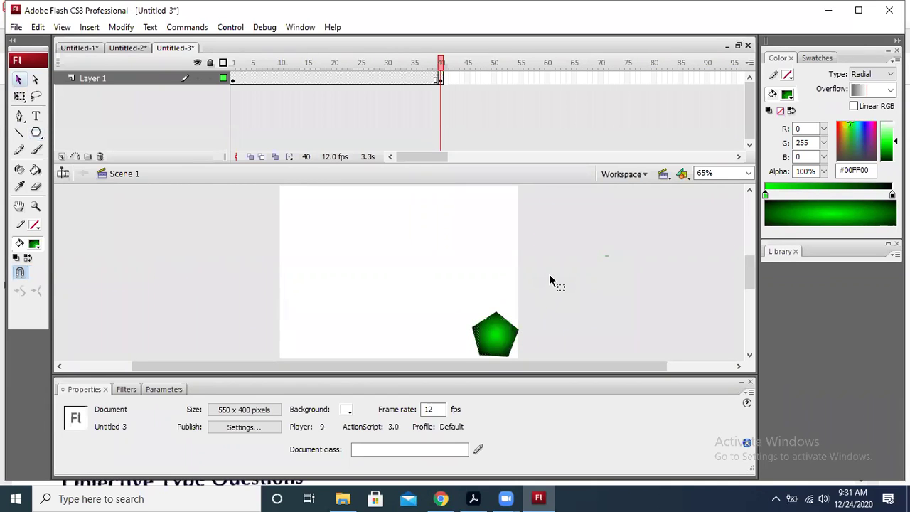
# Compare the star on frame 1 with the pentagon on frame 40 and create a shape tween between the two keyframes
pyautogui.click(382, 80)
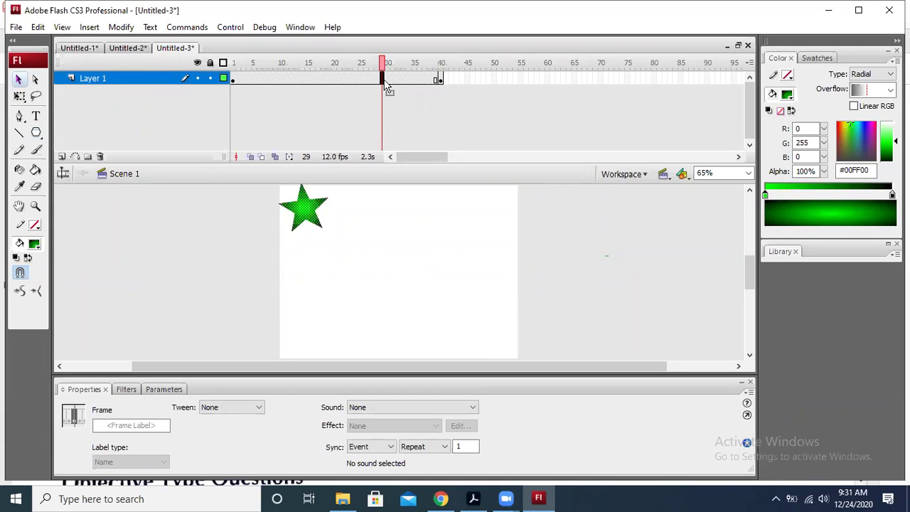
pyautogui.click(234, 80)
pyautogui.click(441, 80)
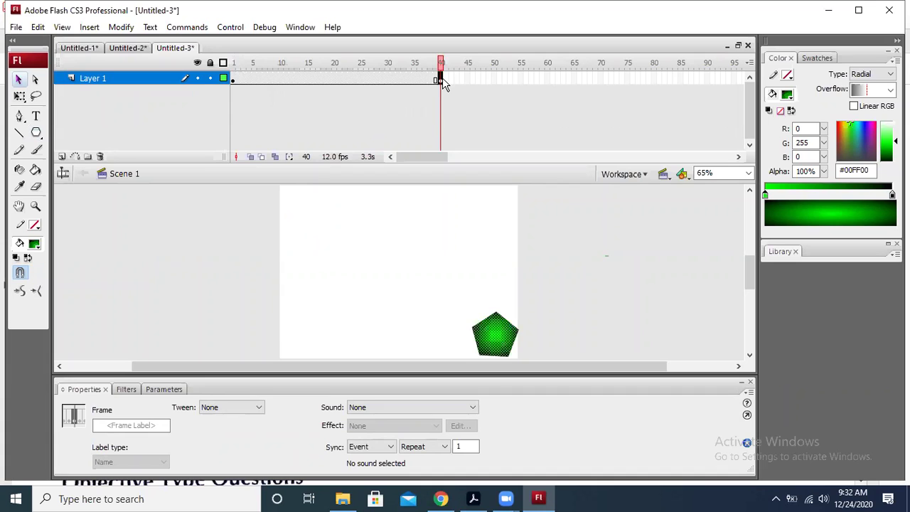
pyautogui.rightClick(395, 80)
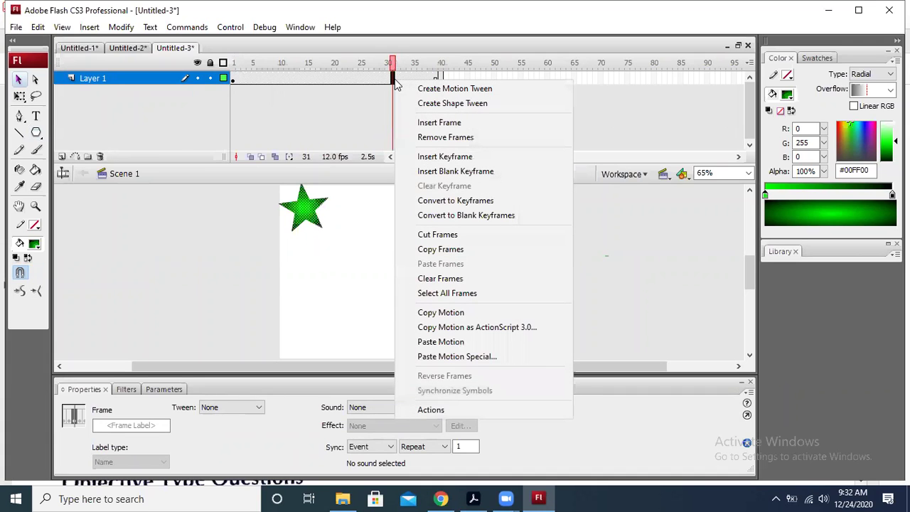
pyautogui.click(426, 104)
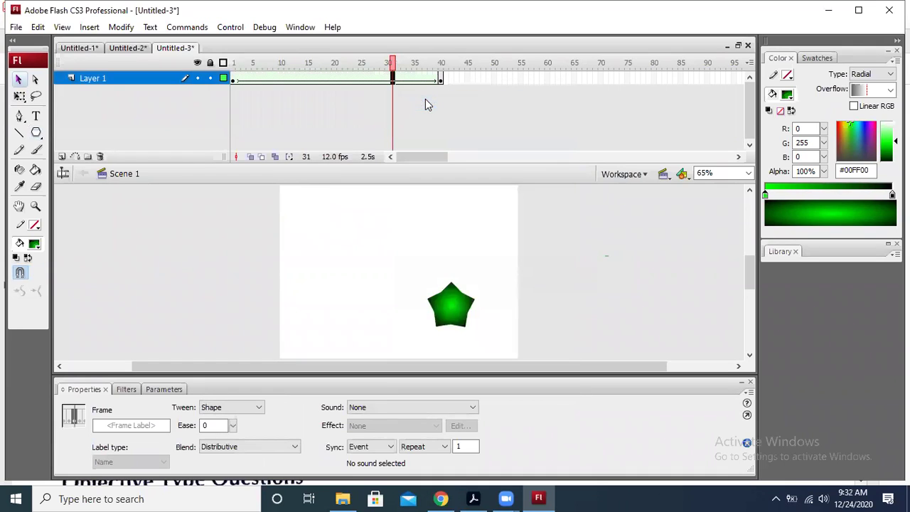
# Test the movie to watch the star morph into the pentagon, and close the preview
pyautogui.click(547, 270)
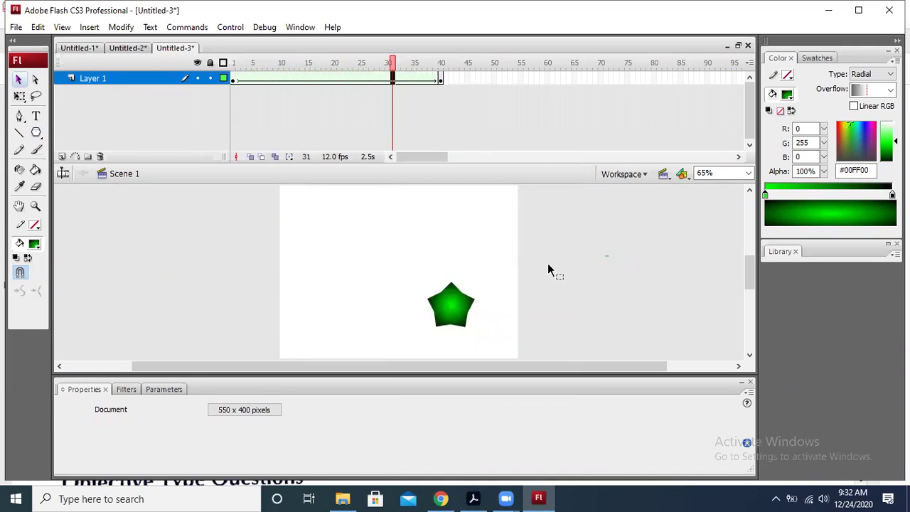
pyautogui.hotkey('ctrl', 'Return')
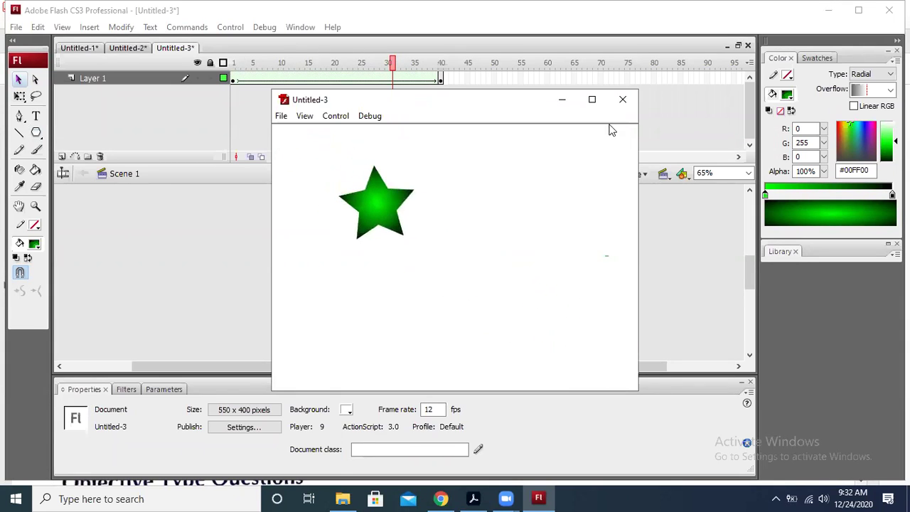
pyautogui.click(621, 99)
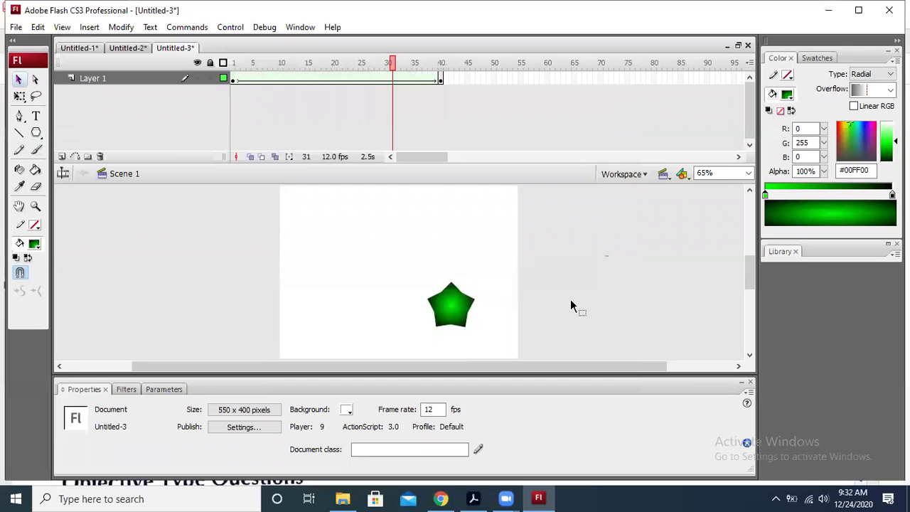
# Switch to the chapter PDF in Adobe Acrobat and review Memory Bytes, the objective questions and the Descriptive Type Questions
pyautogui.click(535, 497)
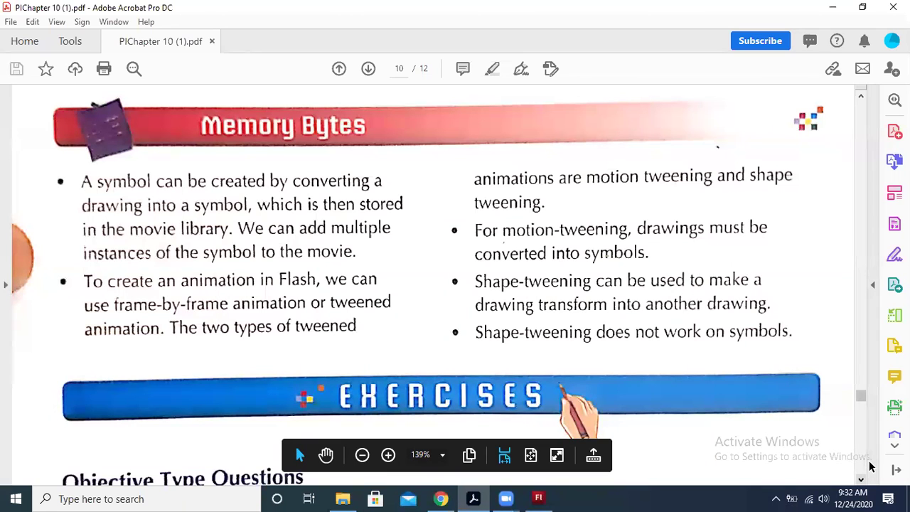
pyautogui.scroll(-4, 870, 466)
pyautogui.scroll(-10, 871, 465)
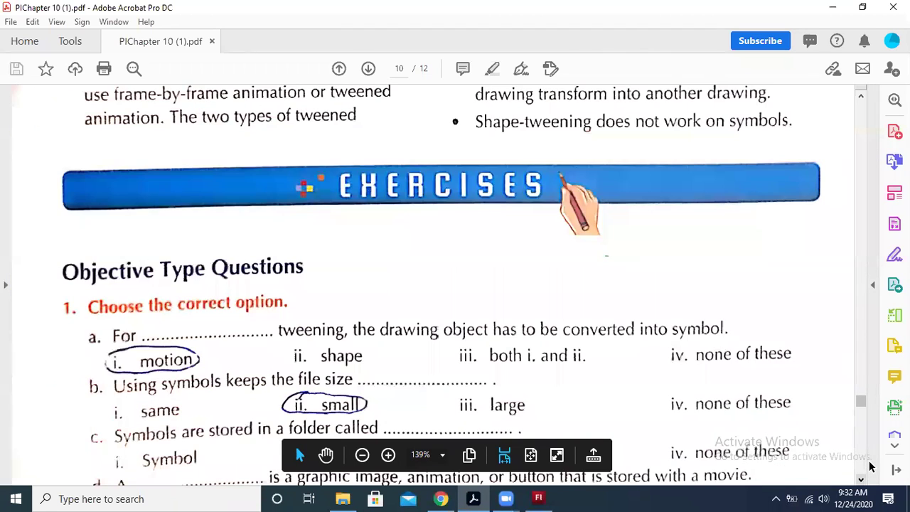
pyautogui.scroll(-6, 870, 466)
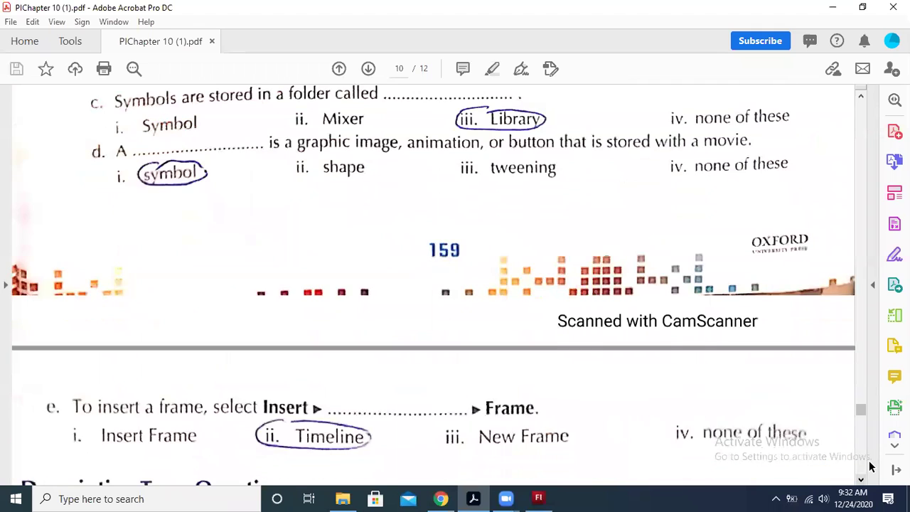
pyautogui.scroll(-4, 871, 465)
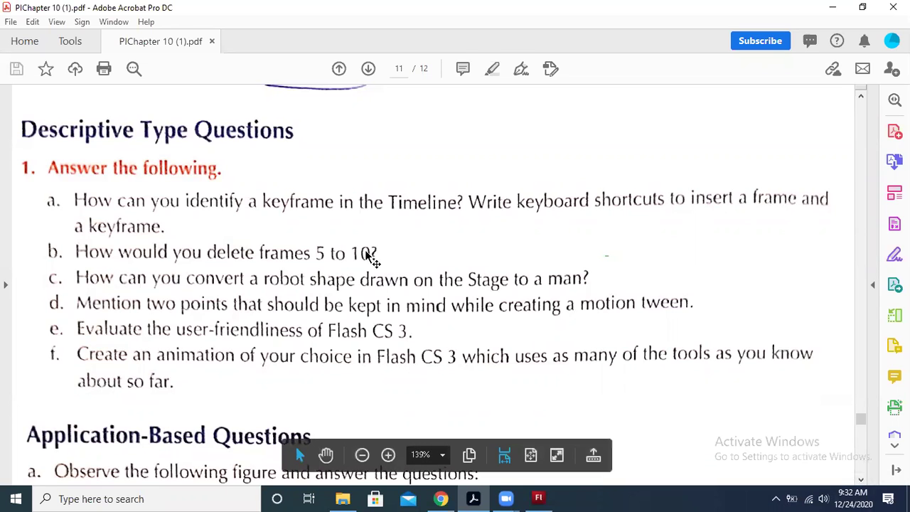
# Switch to Flash, create a new document and draw a green pentagon about 58 px wide in the stage's upper-left area
pyautogui.hotkey('alt', 'Tab')
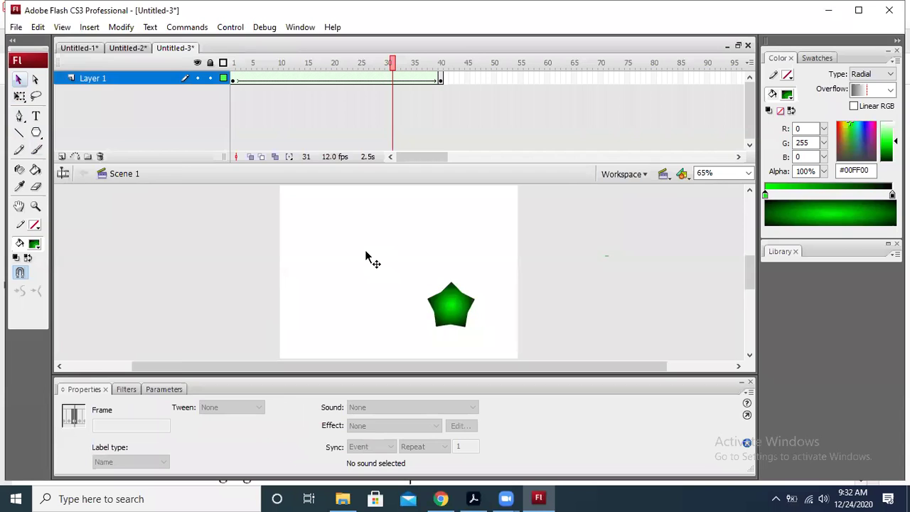
pyautogui.hotkey('alt', 'f')
pyautogui.press('Return')
pyautogui.press('Return')
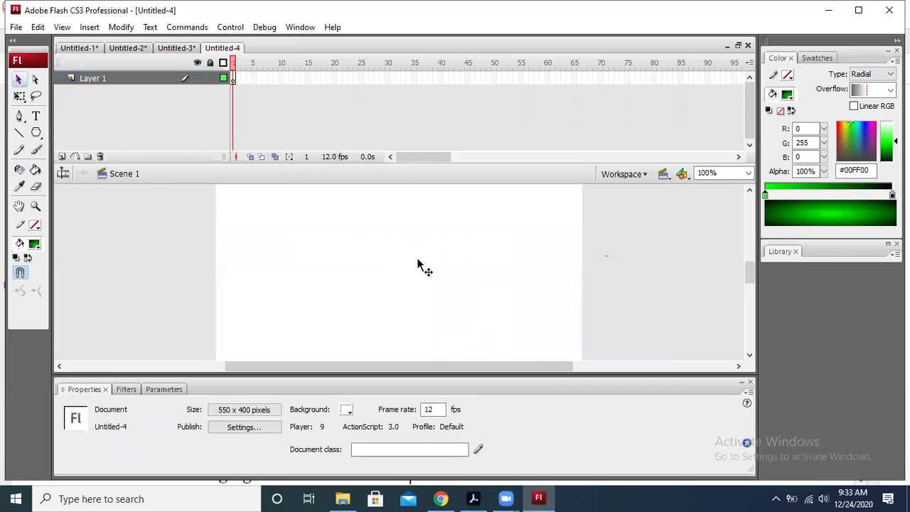
pyautogui.click(36, 133)
pyautogui.moveTo(281, 248); pyautogui.dragTo(297, 261)
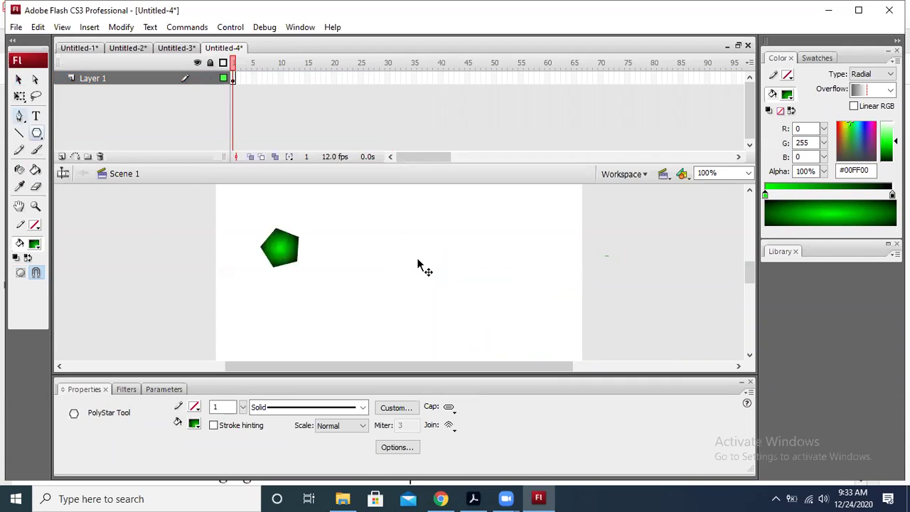
pyautogui.press('v')
pyautogui.hotkey('ctrl', 'a')
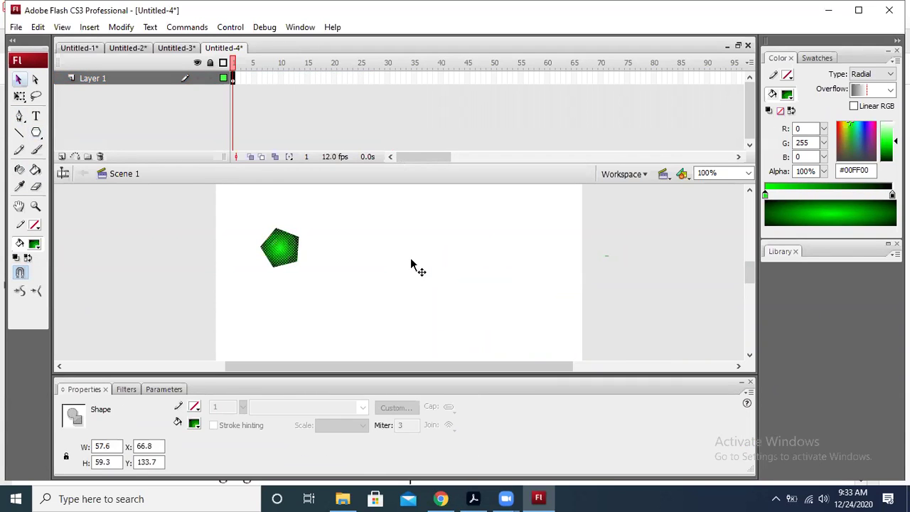
# Insert consecutive keyframes up to frame 22 of Layer 1, moving the pentagon across the stage along the way
pyautogui.press('F6')
pyautogui.press('F6')
pyautogui.press('F6')
pyautogui.press('F6')
pyautogui.press('F6')
pyautogui.press('F6')
pyautogui.press('F6')
pyautogui.press('F6')
pyautogui.moveTo(280, 247); pyautogui.dragTo(477, 297)
pyautogui.press('F6')
pyautogui.press('F6')
pyautogui.press('F6')
pyautogui.press('F6')
pyautogui.press('F6')
pyautogui.press('F6')
pyautogui.press('F6')
pyautogui.press('F6')
pyautogui.press('F6')
pyautogui.press('F6')
pyautogui.press('F6')
pyautogui.press('F6')
pyautogui.press('F6')
pyautogui.click(315, 245)
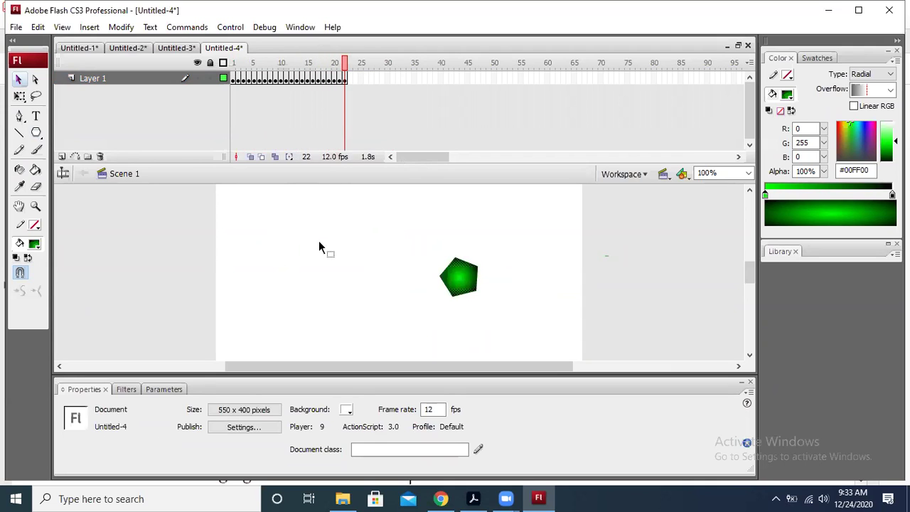
# Remove frames 5 to 10 from Layer 1 and move the pentagon on the current frame 10 to about X 77, Y 108
pyautogui.moveTo(253, 80); pyautogui.dragTo(282, 79)
pyautogui.rightClick(281, 80)
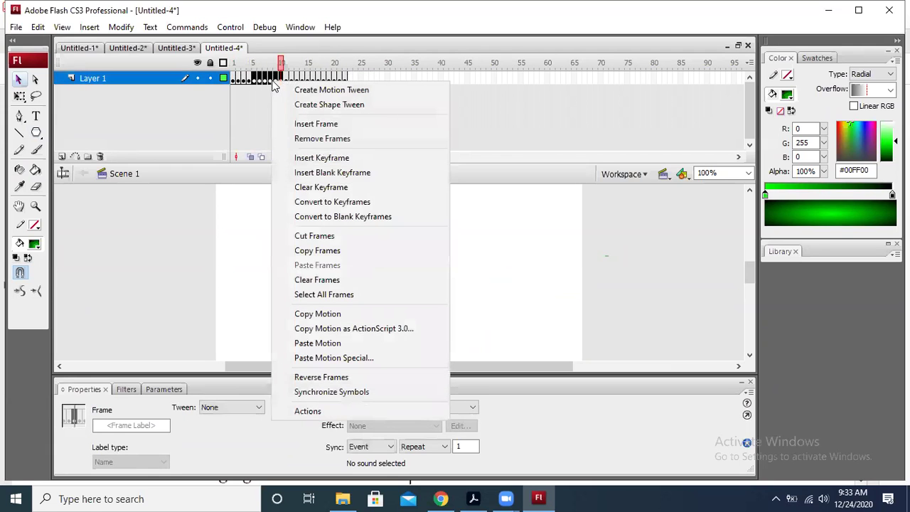
pyautogui.click(326, 140)
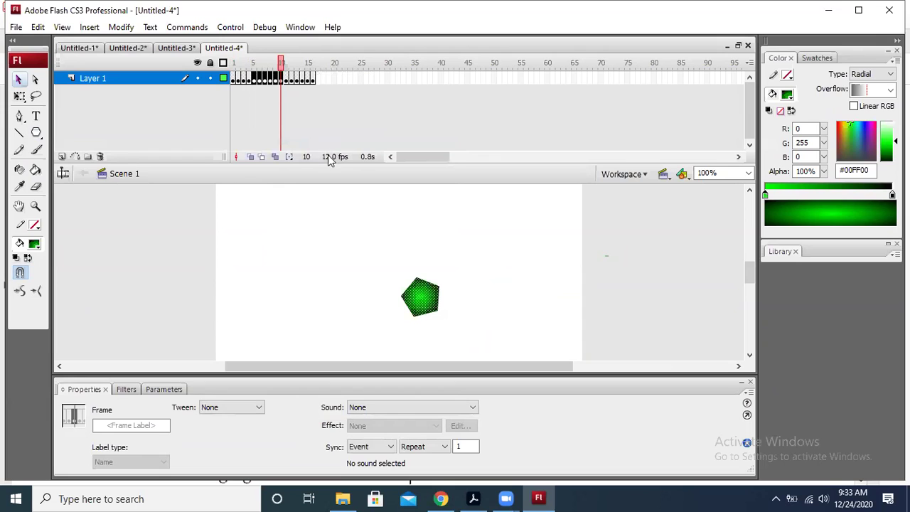
pyautogui.click(638, 235)
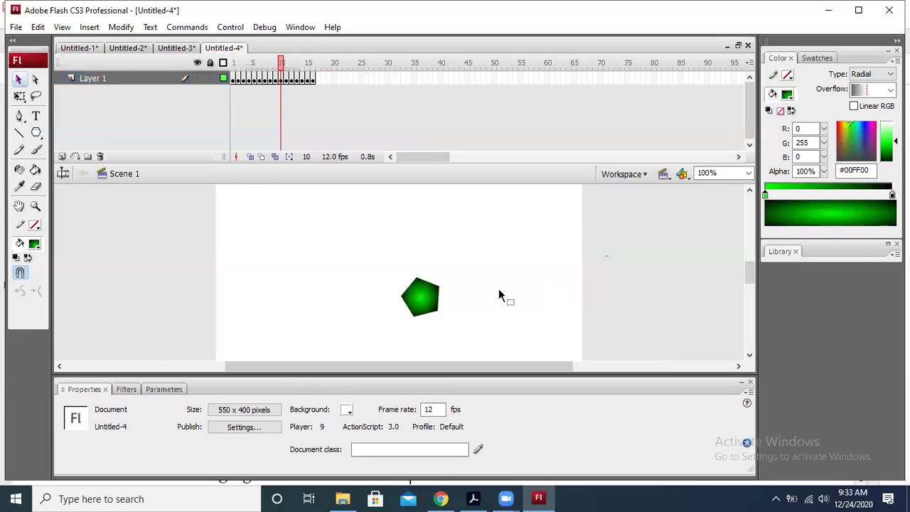
pyautogui.moveTo(416, 301); pyautogui.dragTo(284, 233)
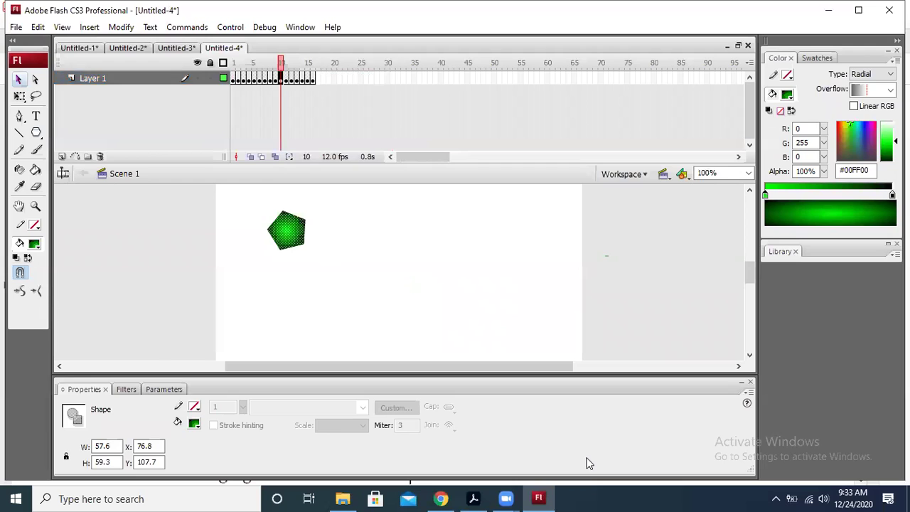
# Review the Descriptive Type Questions in the Acrobat PDF, return to Flash, and test the Untitled-4 movie before closing its preview
pyautogui.hotkey('alt', 'Tab')
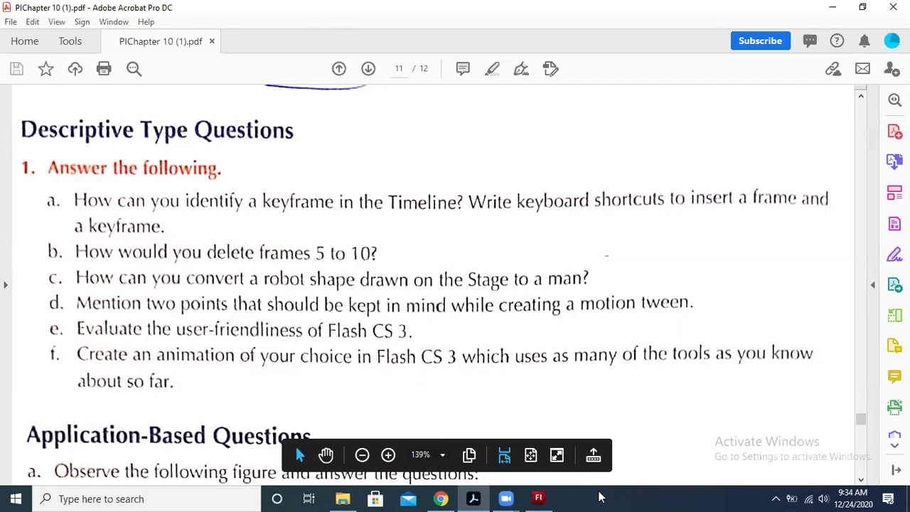
pyautogui.click(538, 498)
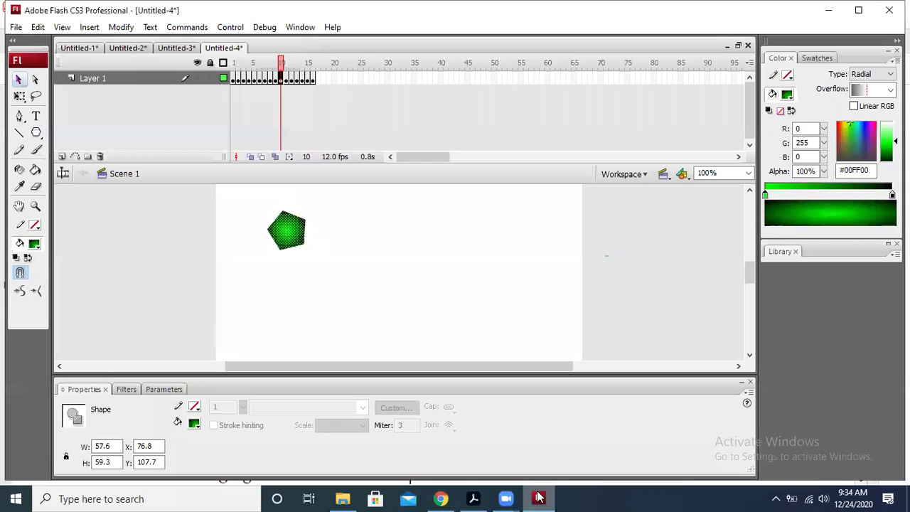
pyautogui.click(616, 282)
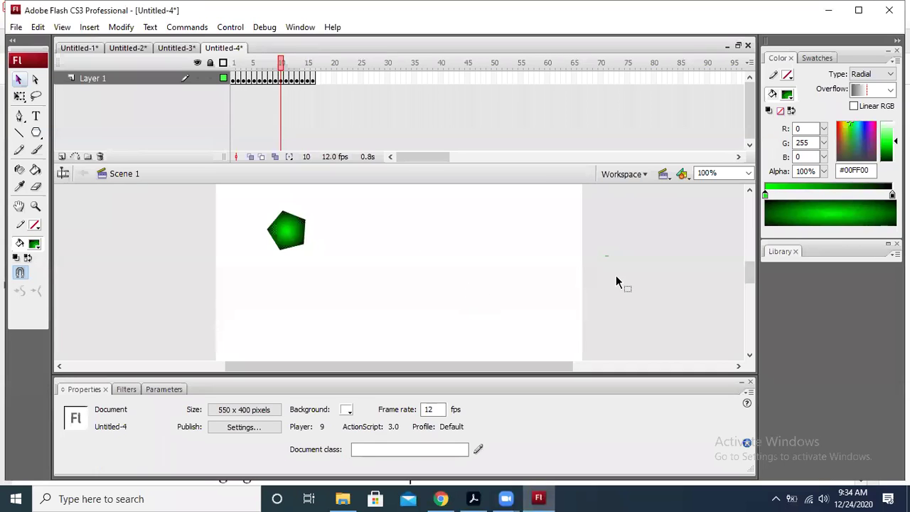
pyautogui.hotkey('ctrl', 'Return')
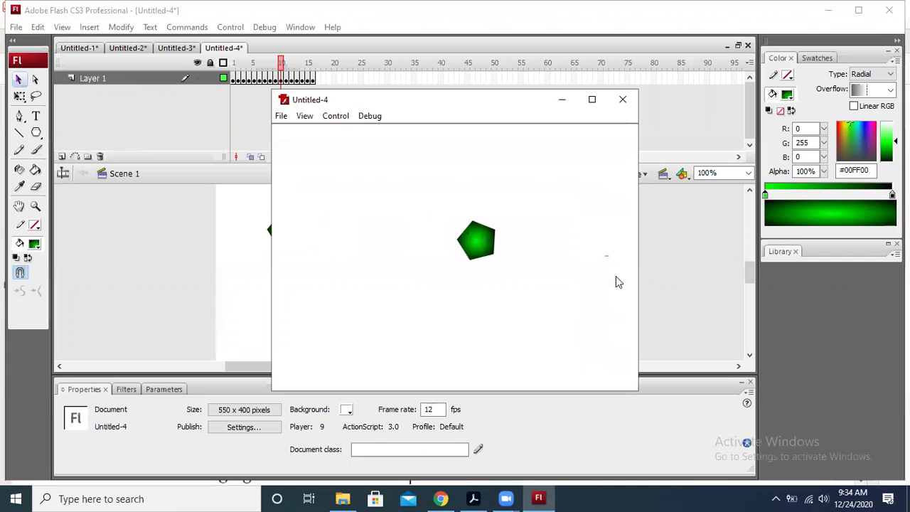
pyautogui.hotkey('ctrl', 'w')
# Go back to the Untitled-3 document and test its star-to-pentagon shape tween movie
pyautogui.click(175, 48)
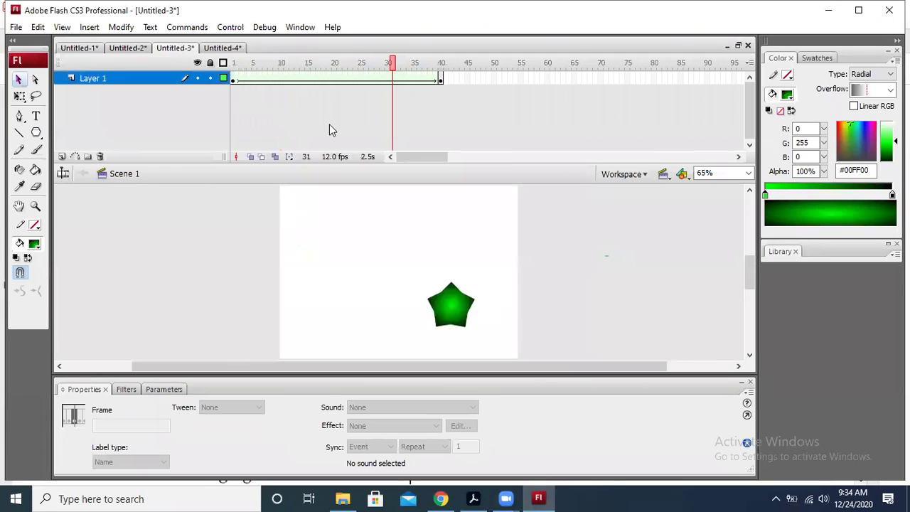
pyautogui.hotkey('ctrl', 'Return')
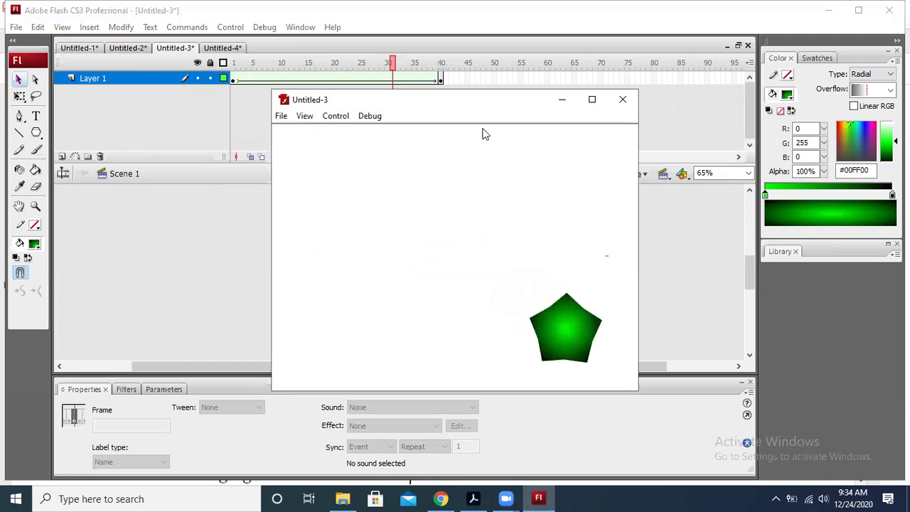
# Close the Untitled-3 movie preview and review the Descriptive Type Questions in the Acrobat PDF
pyautogui.click(622, 99)
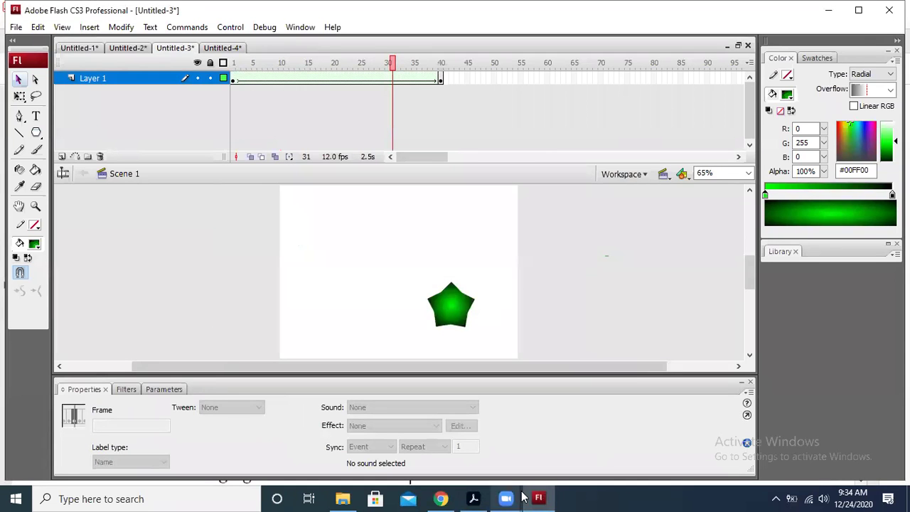
pyautogui.click(472, 498)
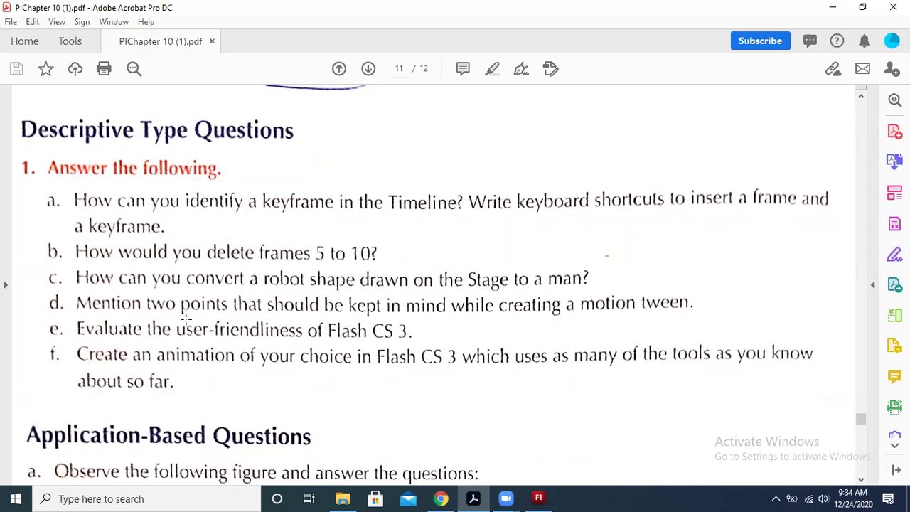
pyautogui.moveTo(322, 323); pyautogui.dragTo(437, 353)
pyautogui.hotkey('ctrl', 'a')
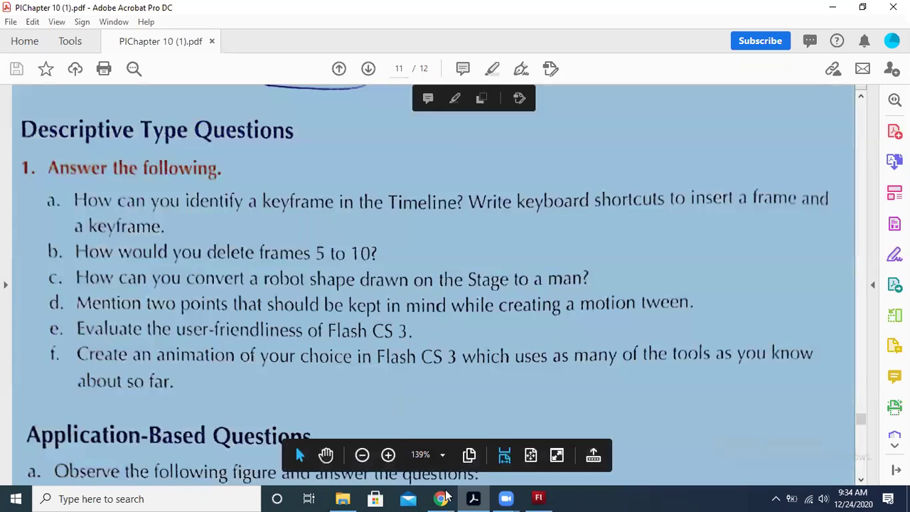
# Return to the Untitled-3 document in Flash and choose the PolyStar Tool from the shape tools
pyautogui.click(550, 497)
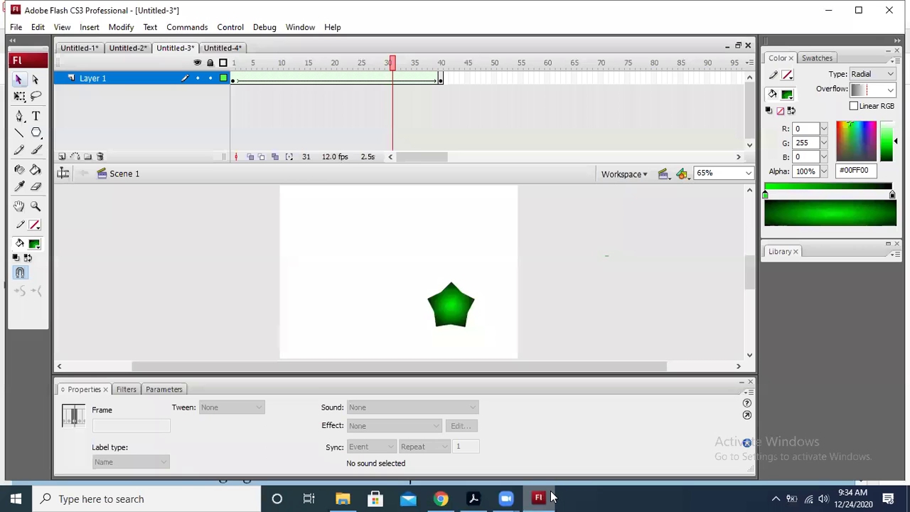
pyautogui.click(529, 383)
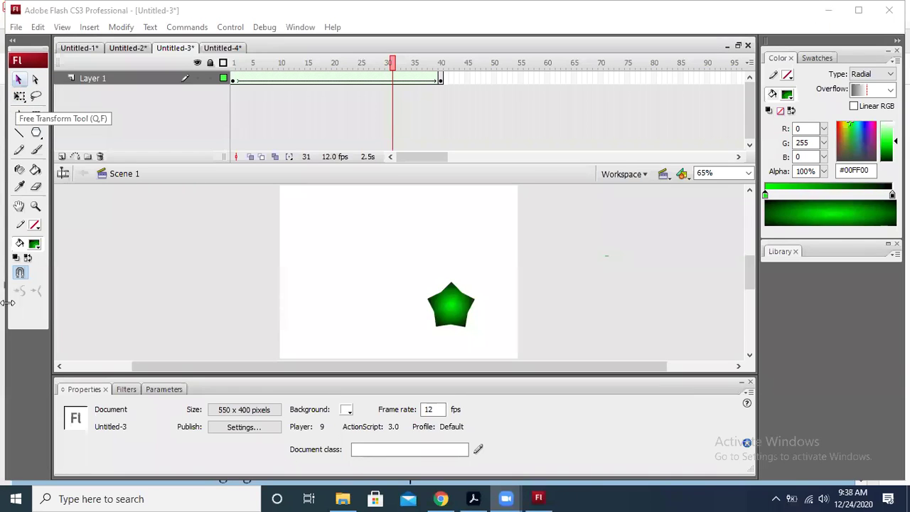
pyautogui.click(36, 134)
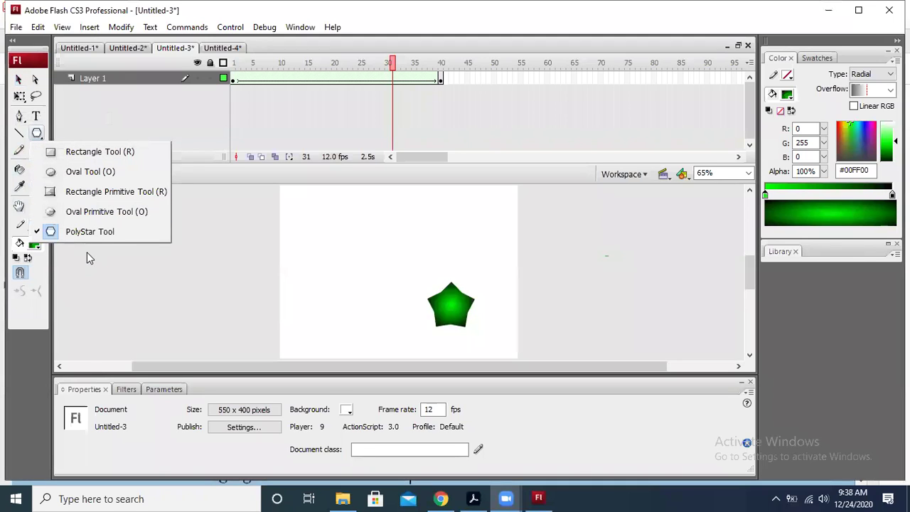
pyautogui.click(90, 231)
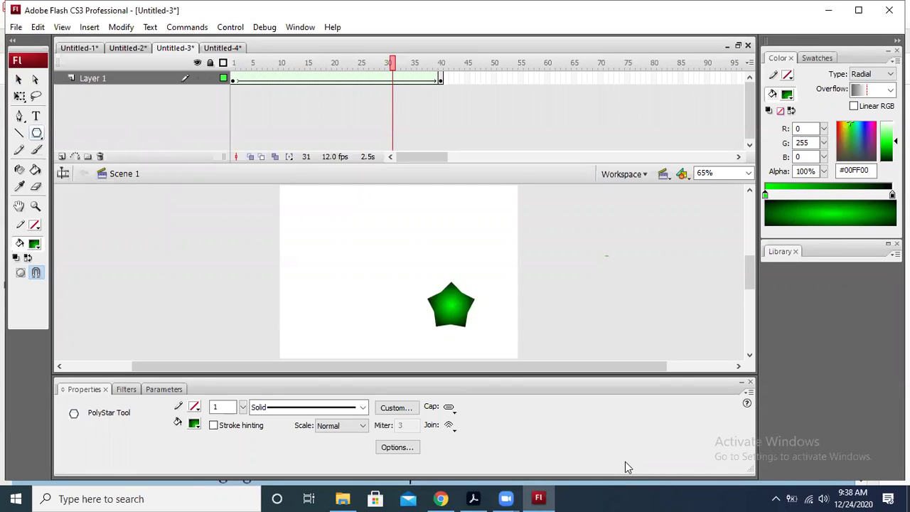
# Switch to Chrome by way of the Acrobat PDF and open the Screen Recorder extension
pyautogui.click(472, 497)
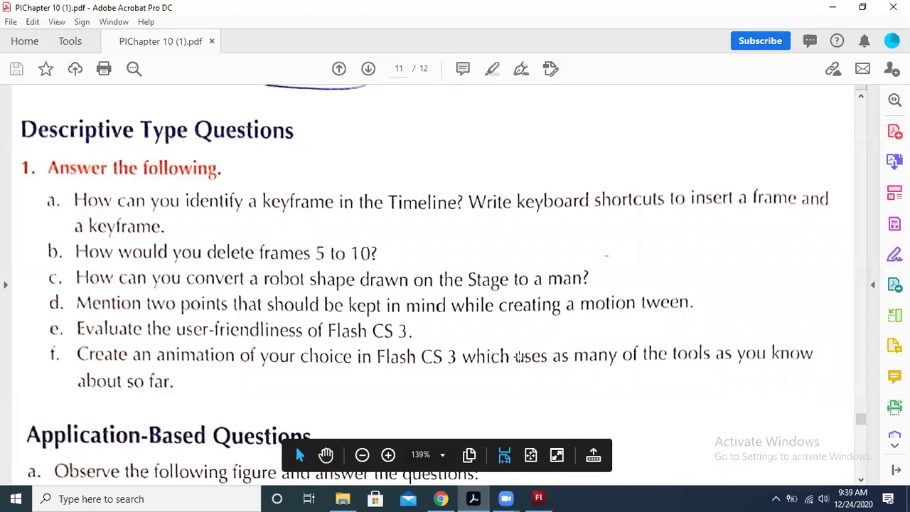
pyautogui.click(440, 497)
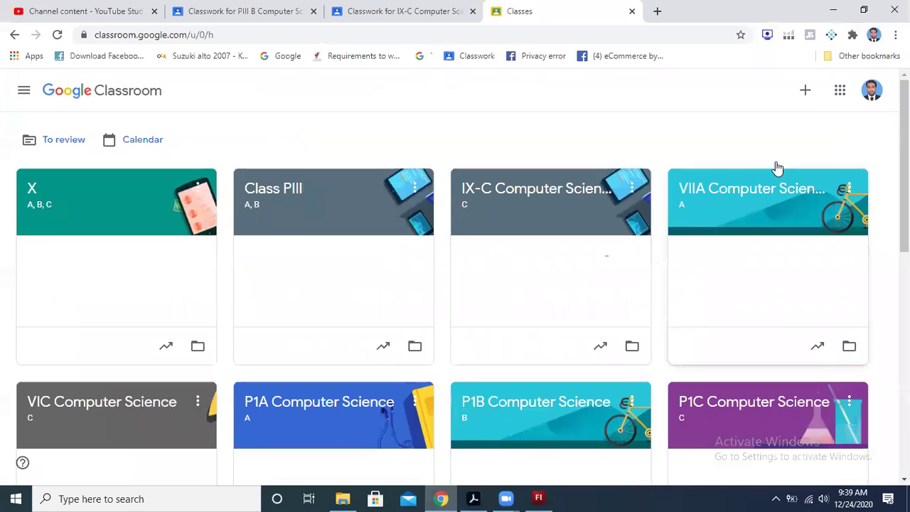
pyautogui.click(767, 35)
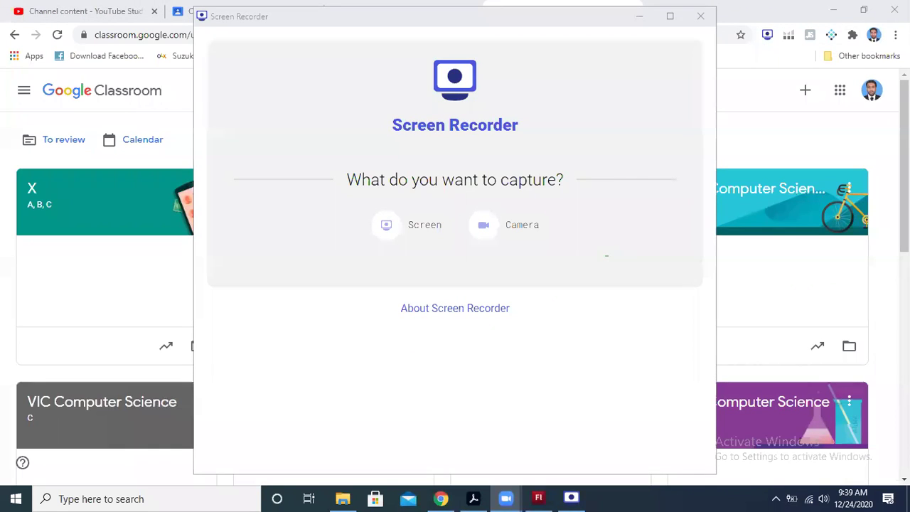
pyautogui.click(400, 230)
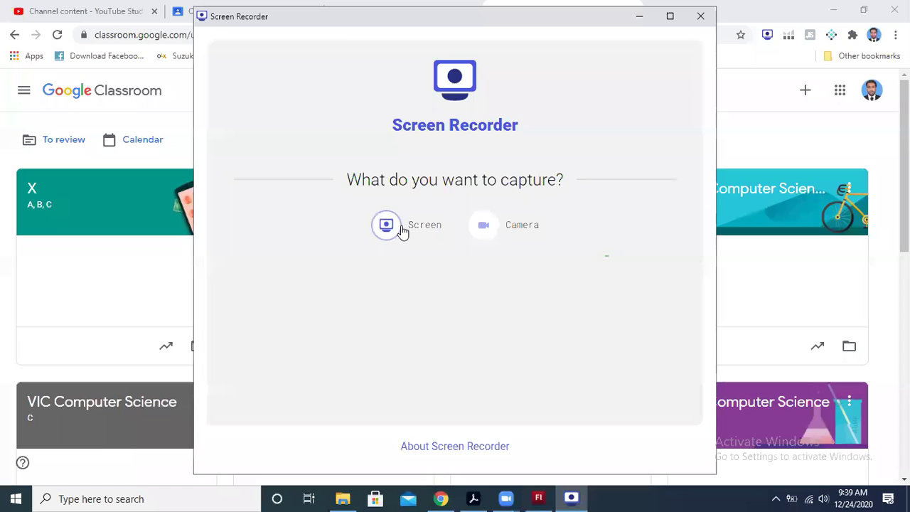
pyautogui.click(446, 326)
pyautogui.click(479, 386)
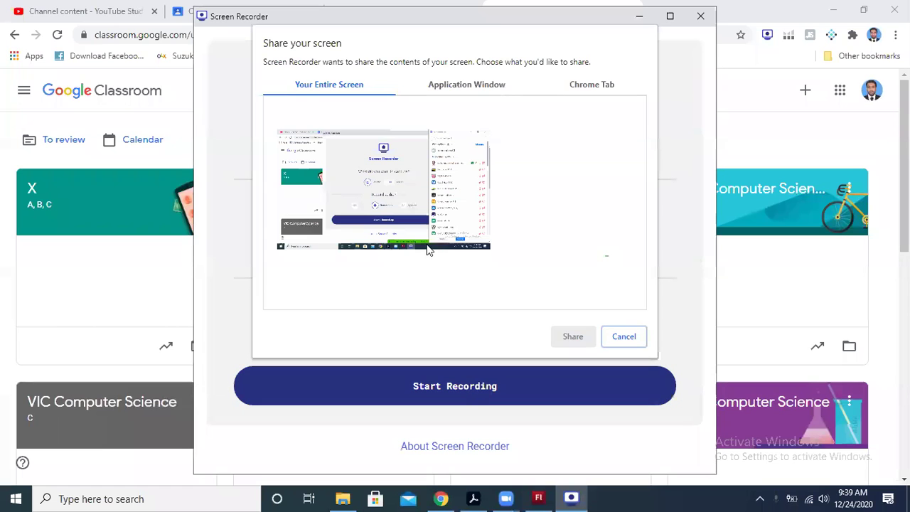
pyautogui.click(428, 250)
pyautogui.click(571, 339)
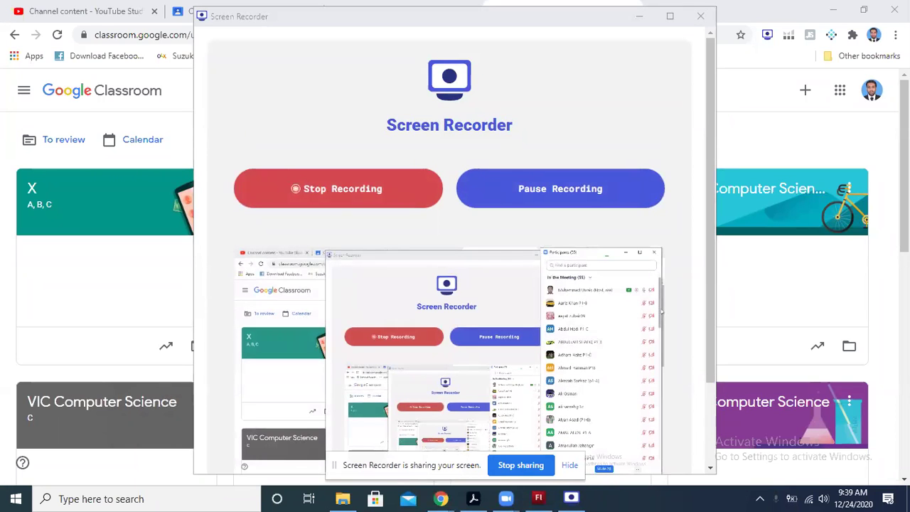
pyautogui.click(337, 204)
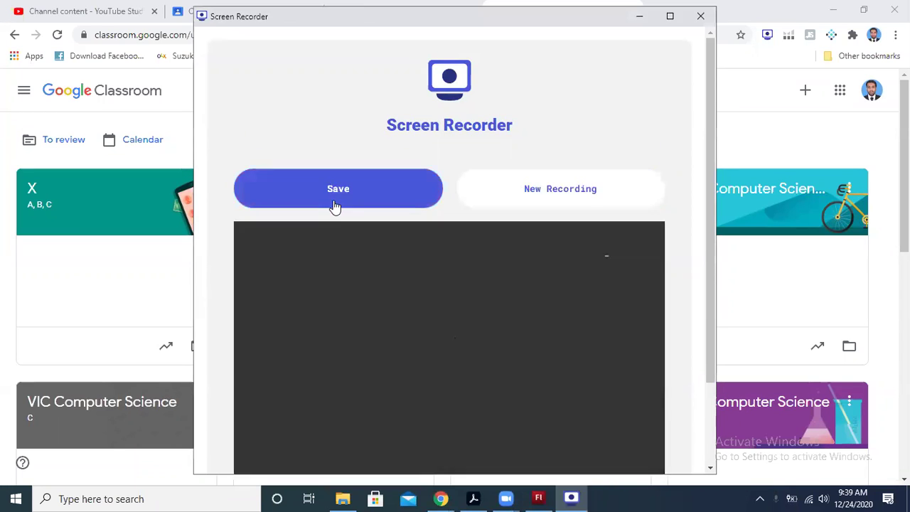
pyautogui.click(556, 194)
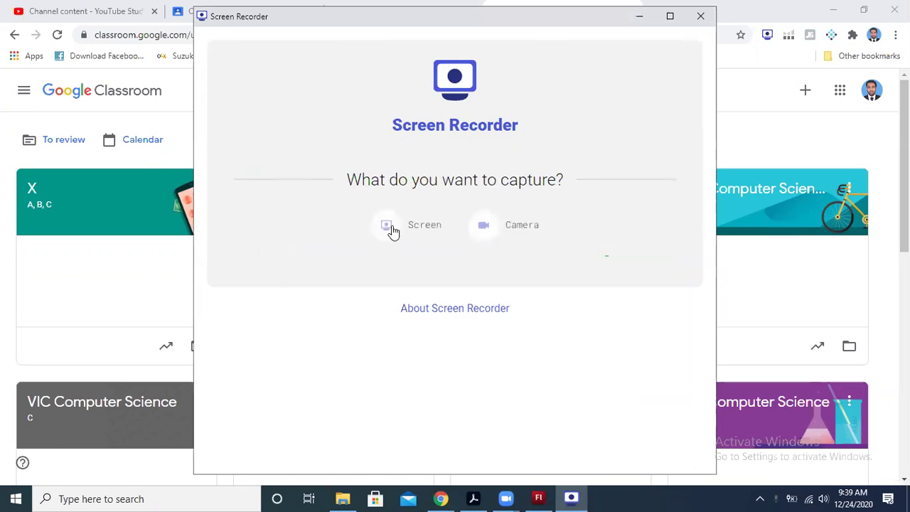
# Record the entire screen with microphone audio in Screen Recorder and save the capture before closing the recorder
pyautogui.click(393, 231)
pyautogui.click(440, 323)
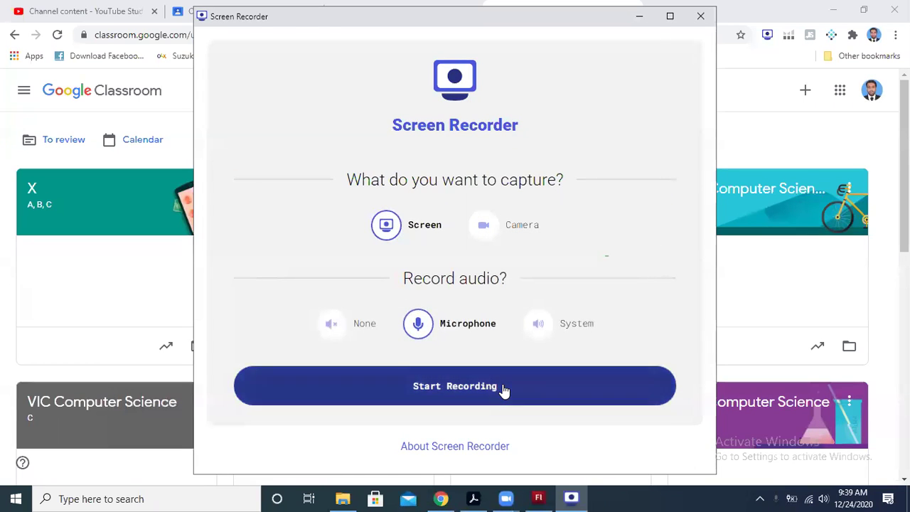
pyautogui.click(502, 390)
pyautogui.click(448, 248)
pyautogui.click(564, 342)
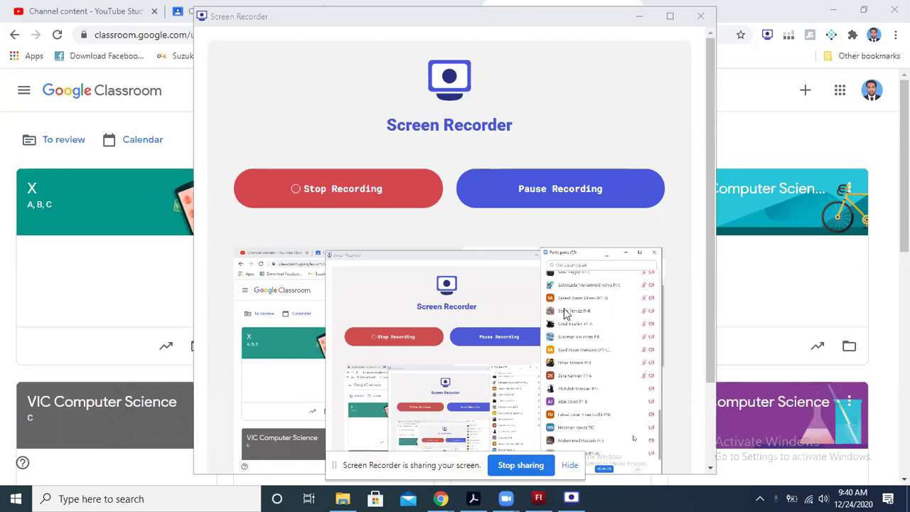
pyautogui.click(385, 204)
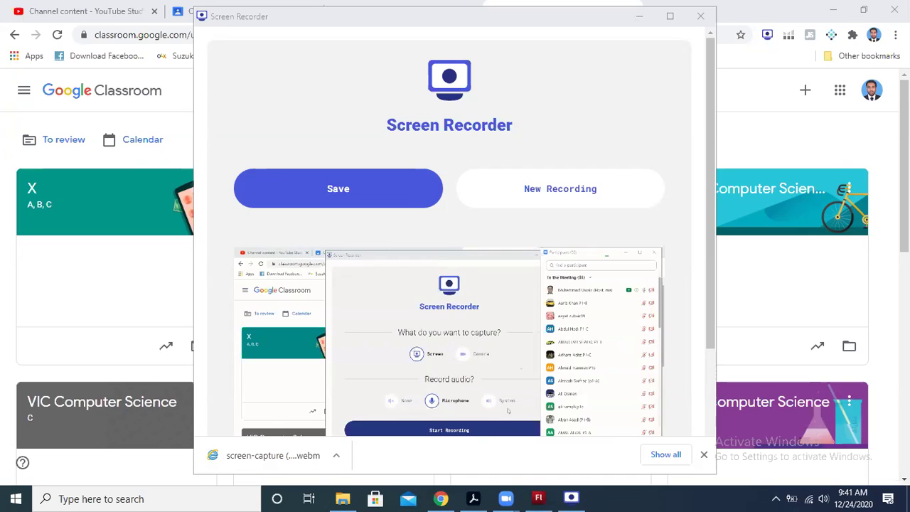
pyautogui.click(700, 16)
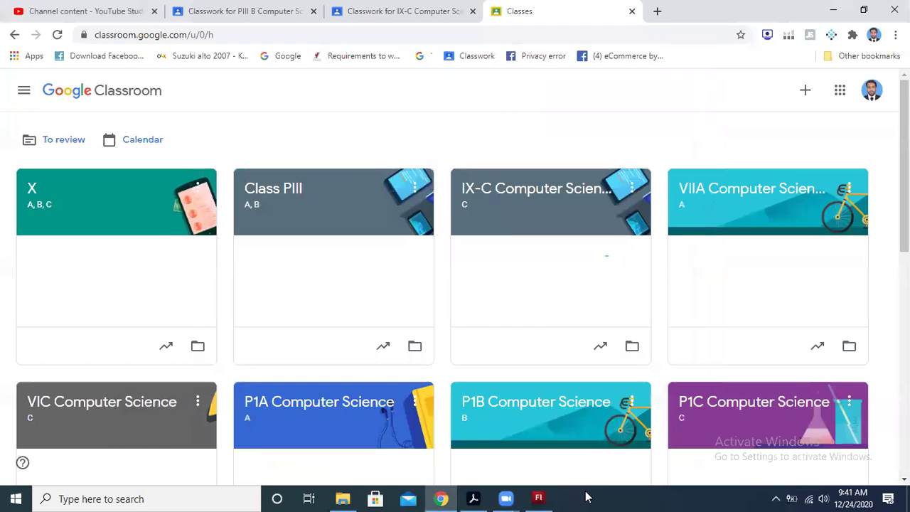
# Check the Descriptive Type Questions in Acrobat and fit the stage of the new Untitled-5 Flash document to the window
pyautogui.click(473, 499)
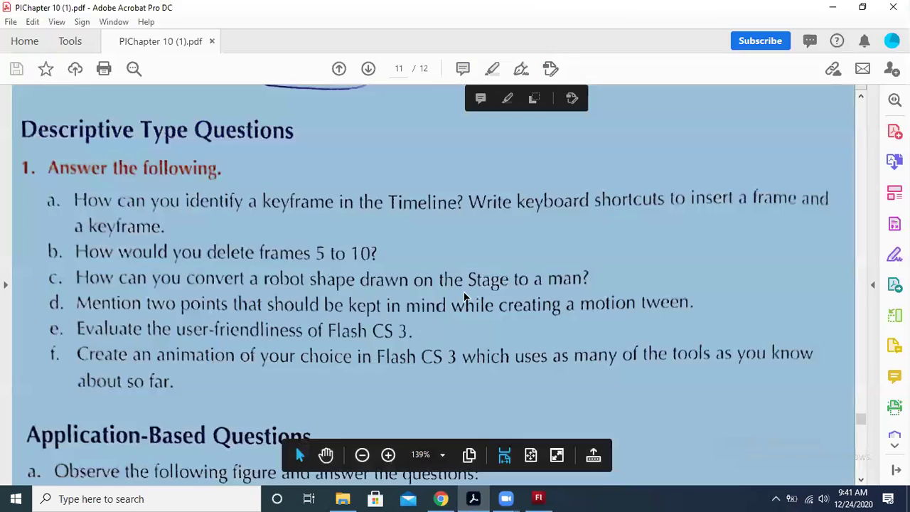
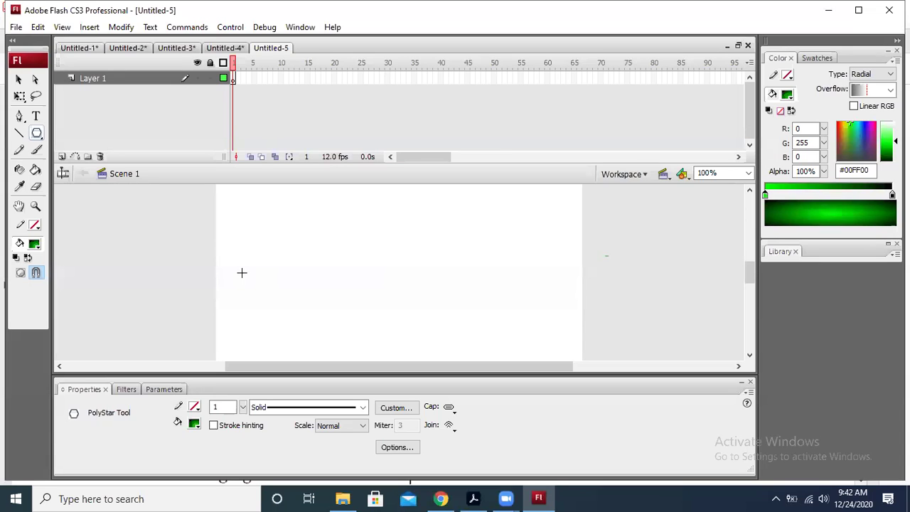
pyautogui.hotkey('ctrl', '2')
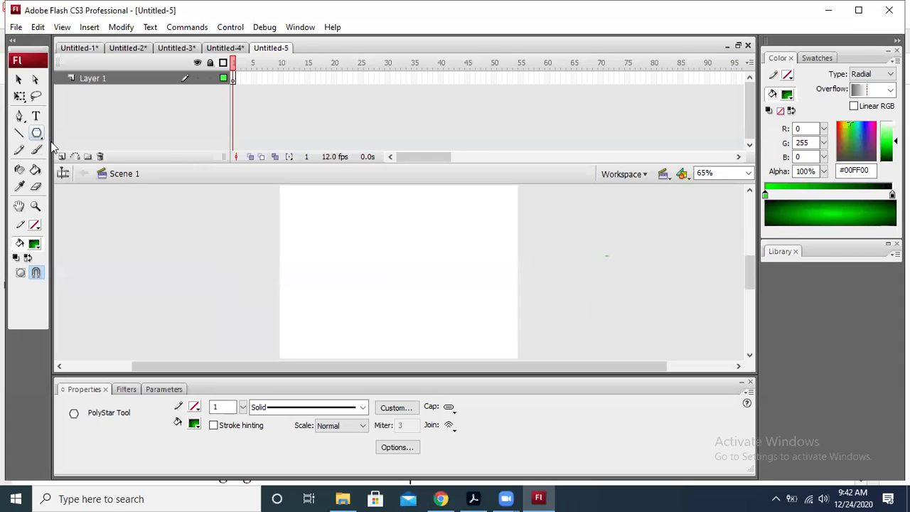
# Show the Import to Stage dialog in Untitled-5 and close it without importing a file
pyautogui.click(38, 28)
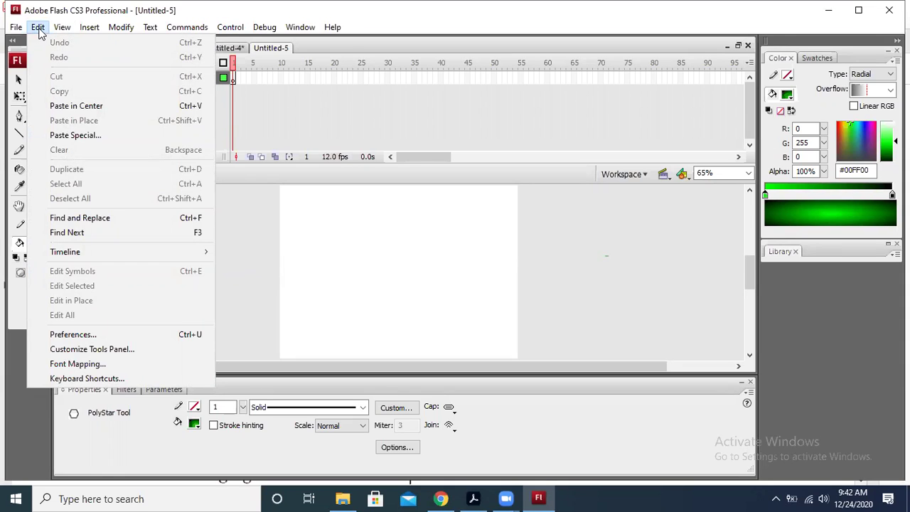
pyautogui.moveTo(5, 26)
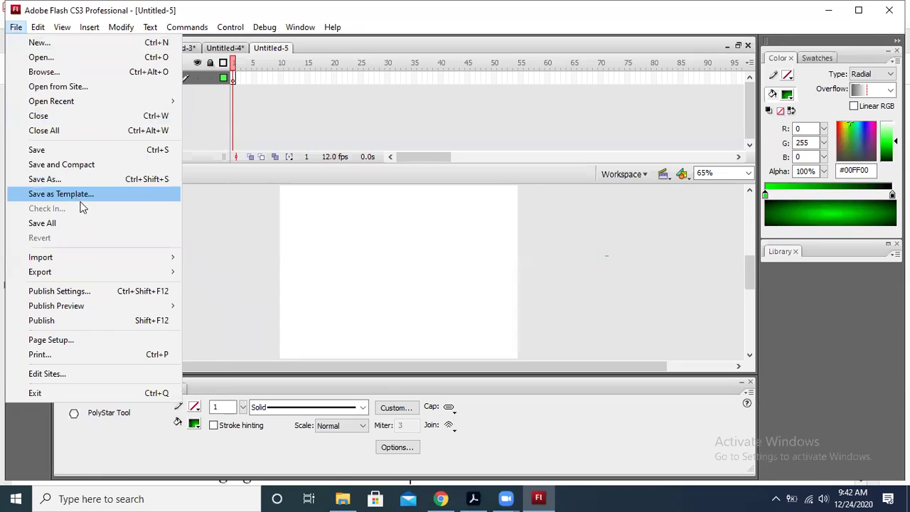
pyautogui.moveTo(130, 263)
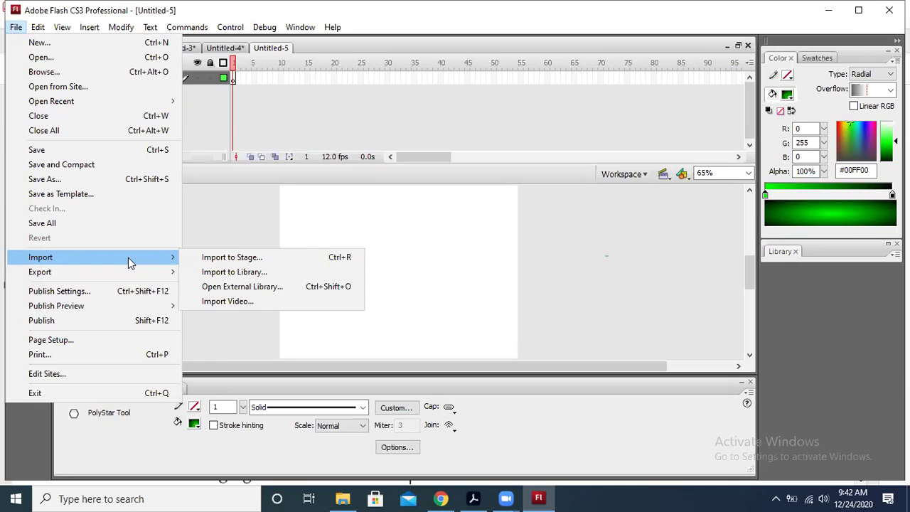
pyautogui.click(280, 260)
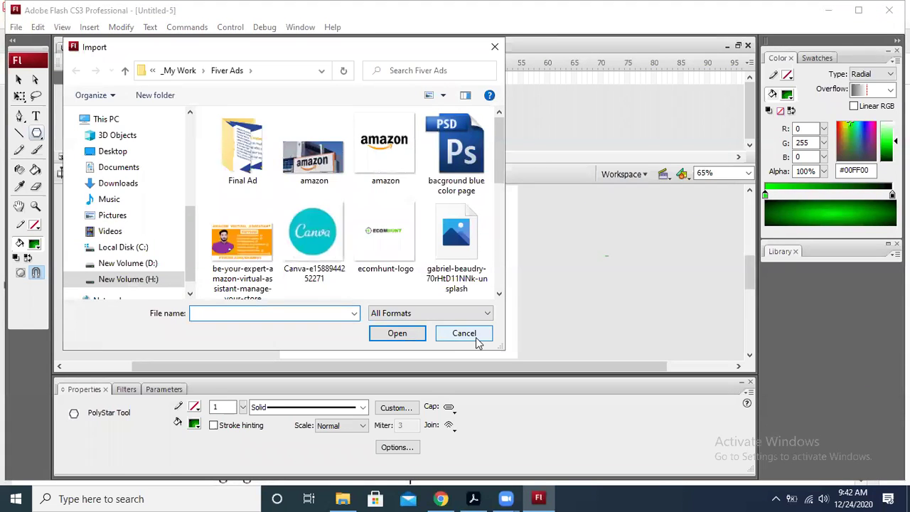
pyautogui.click(469, 334)
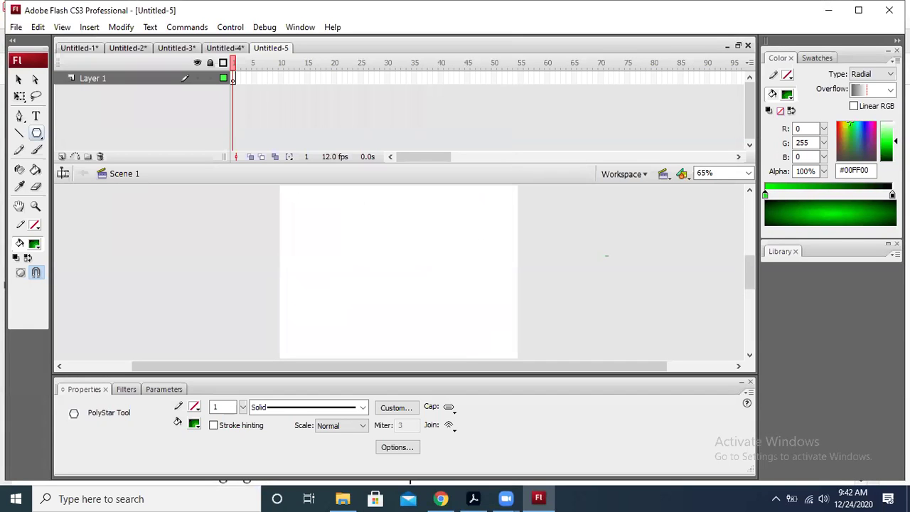
# Minimize the open windows and open VIIA Chapter 8 PDF from the Chapter 8 folder in _PSM > VII Class
pyautogui.click(828, 10)
pyautogui.click(828, 12)
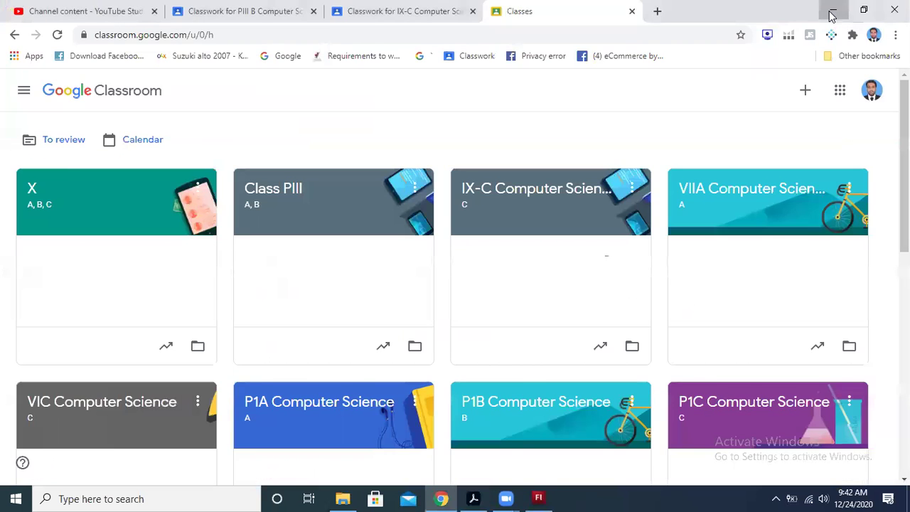
pyautogui.click(831, 11)
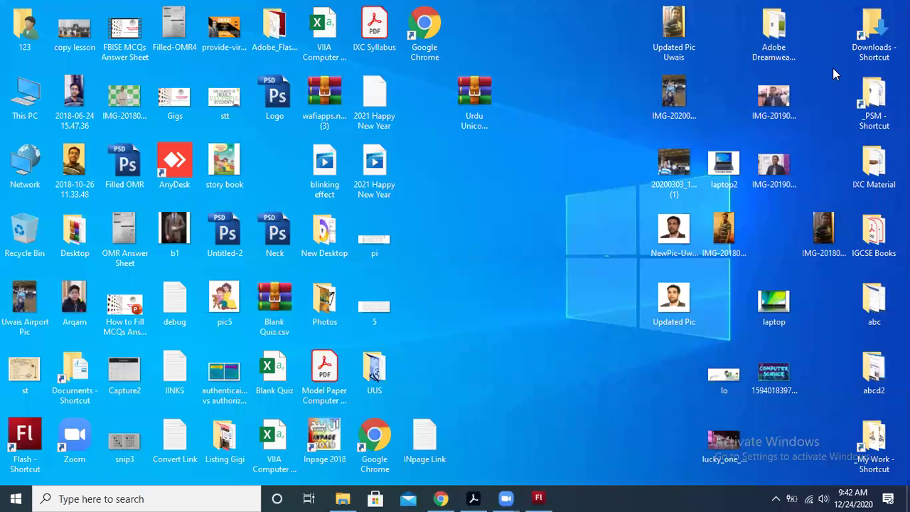
pyautogui.doubleClick(873, 99)
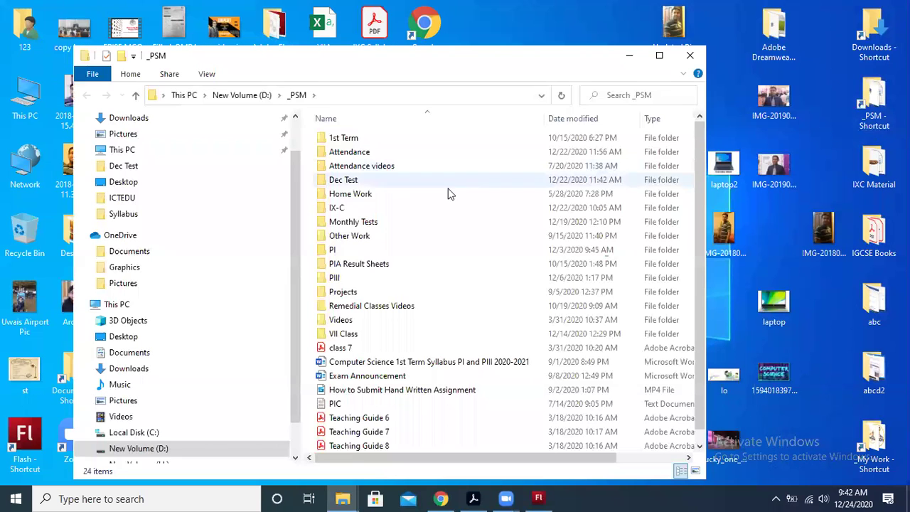
pyautogui.doubleClick(334, 334)
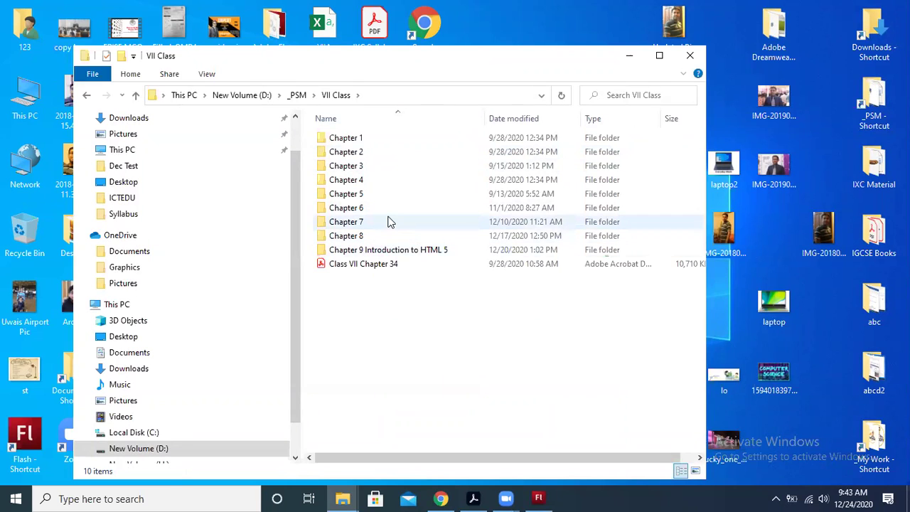
pyautogui.doubleClick(381, 237)
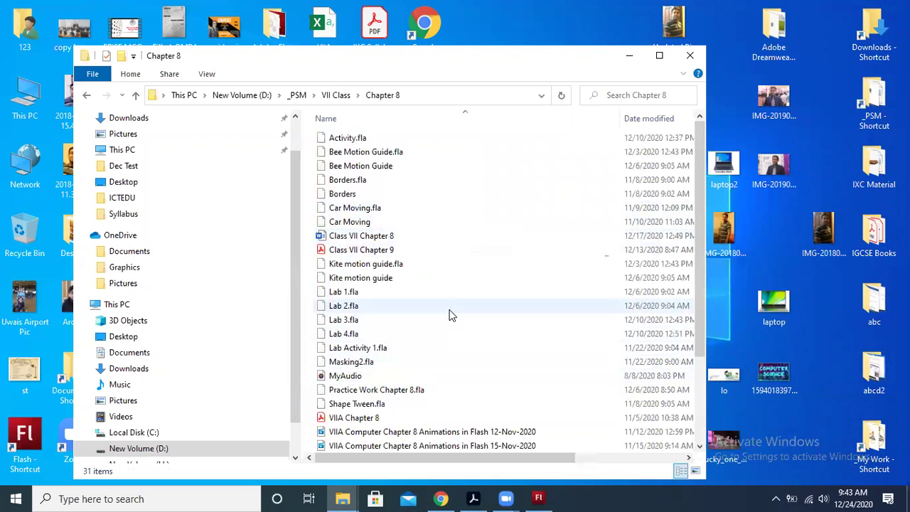
pyautogui.click(369, 418)
pyautogui.press('Return')
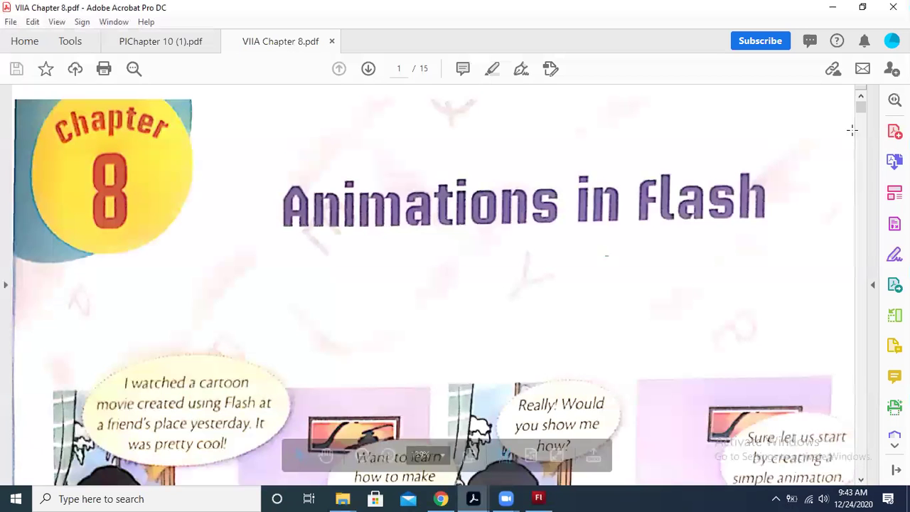
# Find the Working with Sound section on page 11 of the Chapter 8 PDF and read the sound import instructions
pyautogui.moveTo(859, 110); pyautogui.dragTo(862, 387)
pyautogui.click(860, 98)
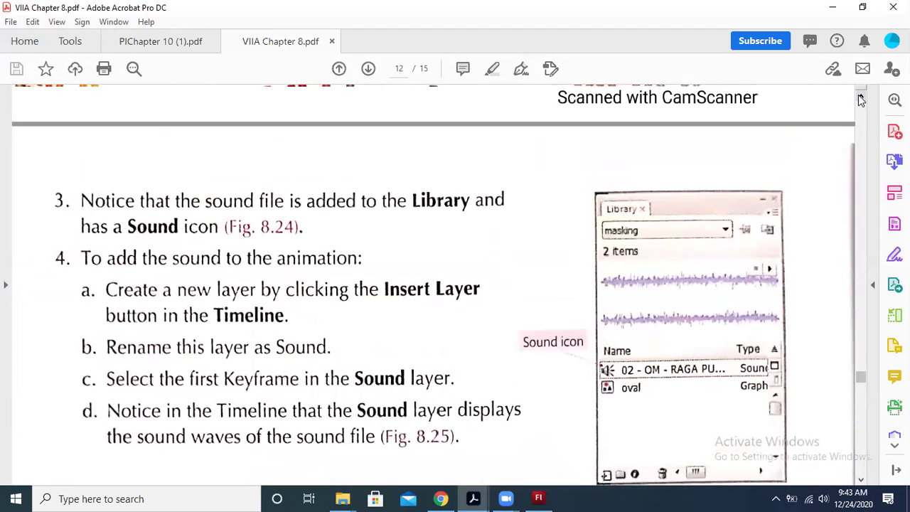
pyautogui.click(860, 99)
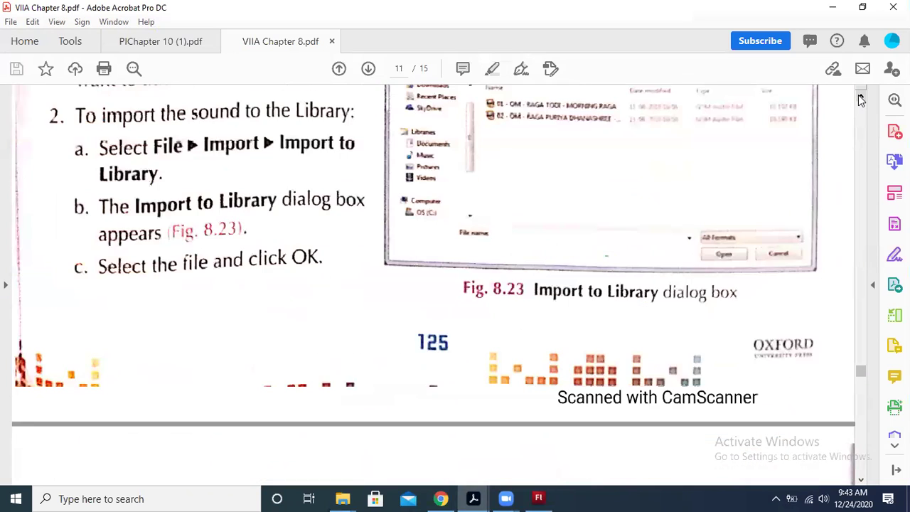
pyautogui.click(860, 98)
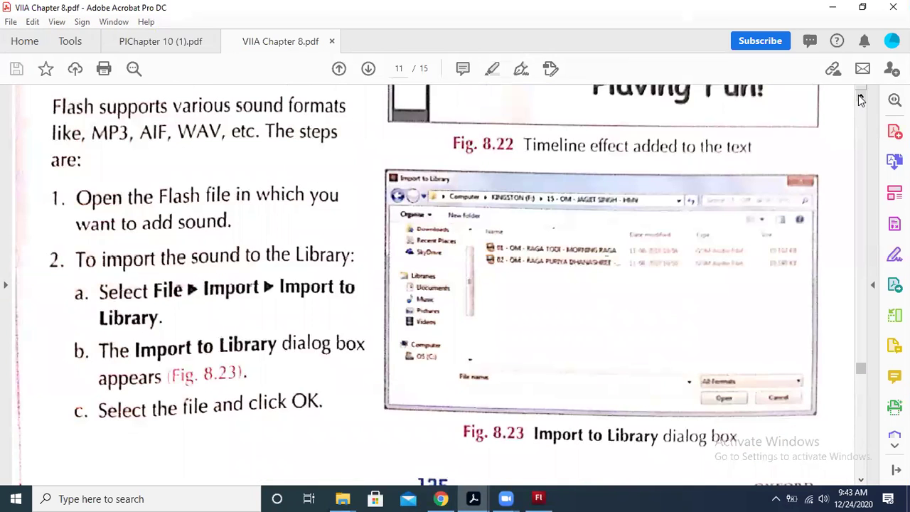
pyautogui.click(860, 98)
pyautogui.click(860, 98)
pyautogui.click(860, 98)
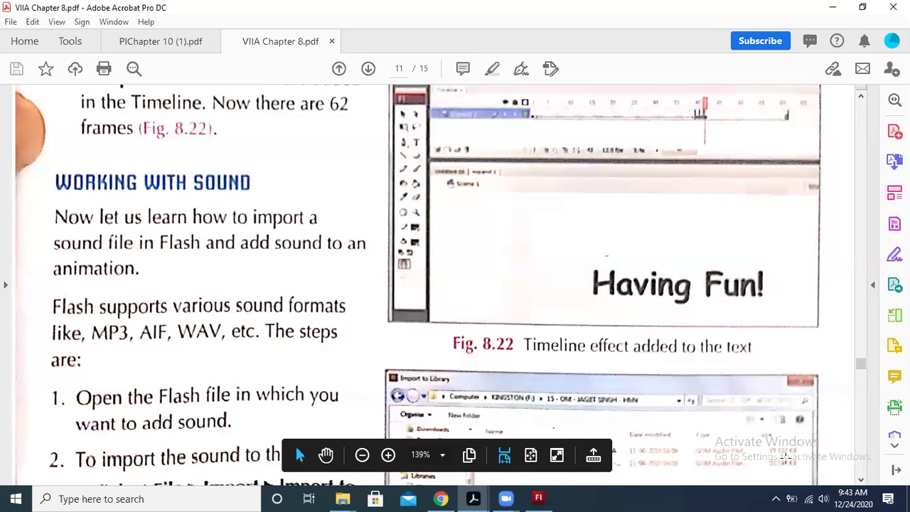
pyautogui.scroll(-5, 784, 459)
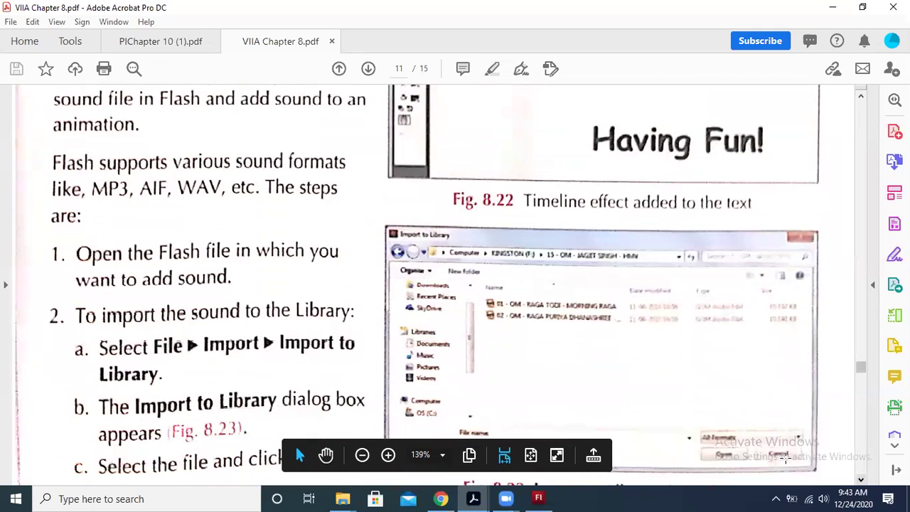
pyautogui.scroll(-2, 785, 459)
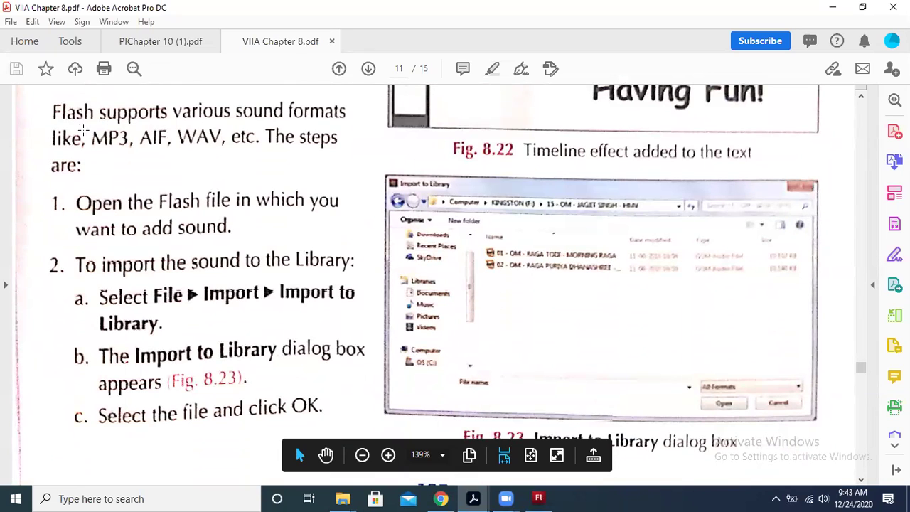
# Mark out the supported sound formats MP3, AIF and WAV, and the Import to Library instruction in the PDF
pyautogui.moveTo(89, 125); pyautogui.dragTo(267, 153)
pyautogui.click(146, 160)
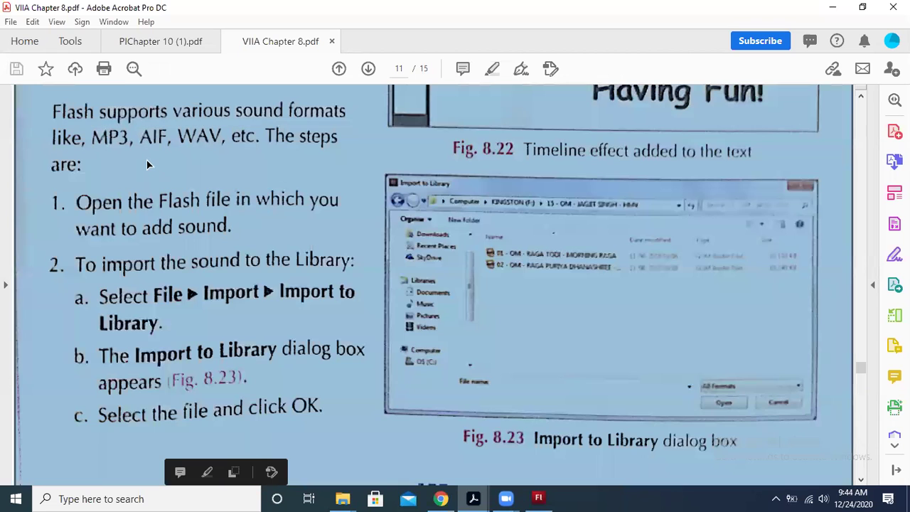
pyautogui.moveTo(90, 121); pyautogui.dragTo(223, 147)
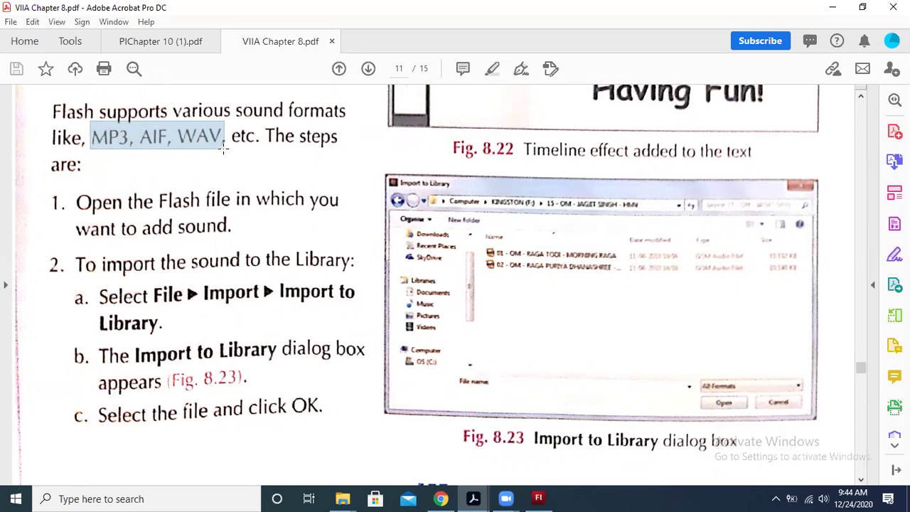
pyautogui.moveTo(223, 147); pyautogui.dragTo(226, 150)
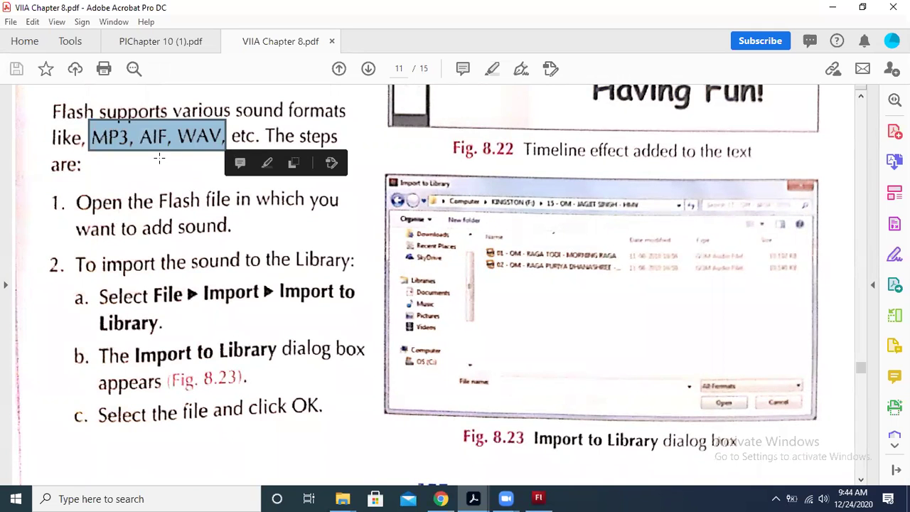
pyautogui.hotkey('ctrl', 'a')
pyautogui.click(156, 158)
pyautogui.moveTo(81, 125); pyautogui.dragTo(231, 149)
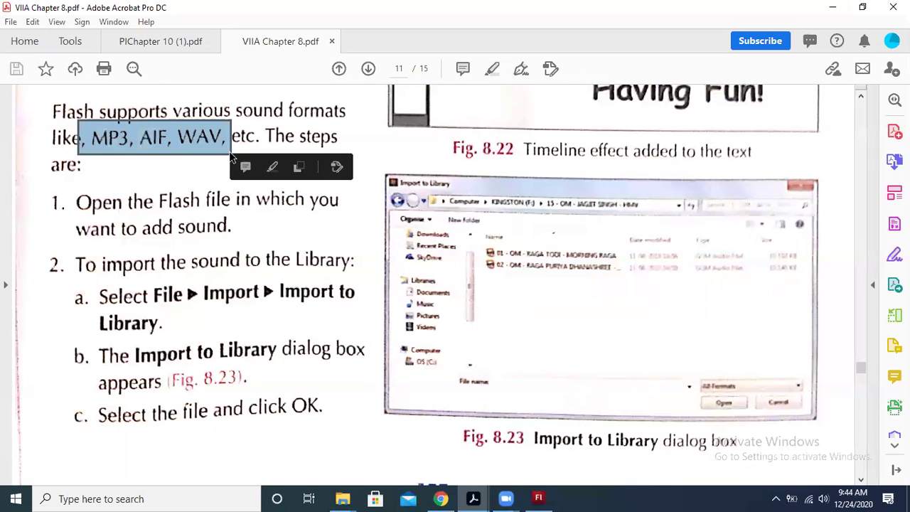
pyautogui.hotkey('ctrl', 'a')
pyautogui.moveTo(95, 276)
pyautogui.mouseDown()
pyautogui.moveTo(292, 348)
pyautogui.moveTo(356, 340)
pyautogui.mouseUp()
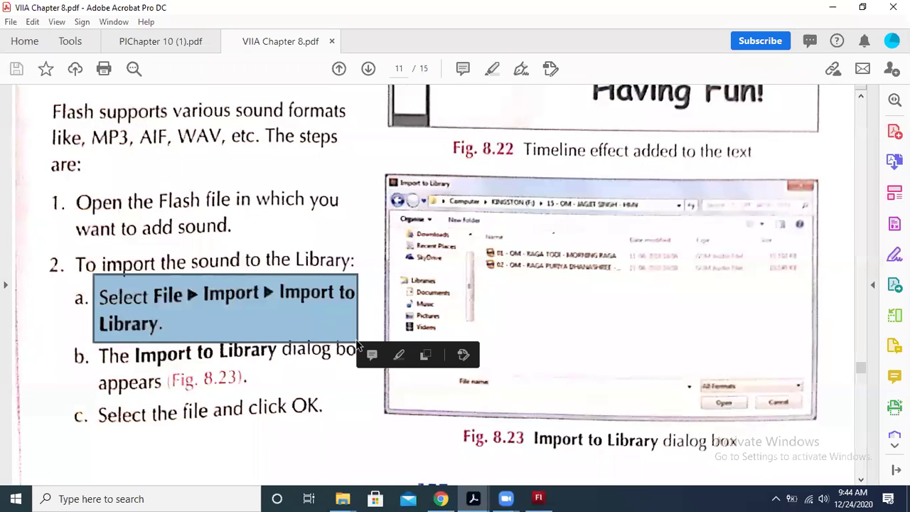
pyautogui.click(341, 408)
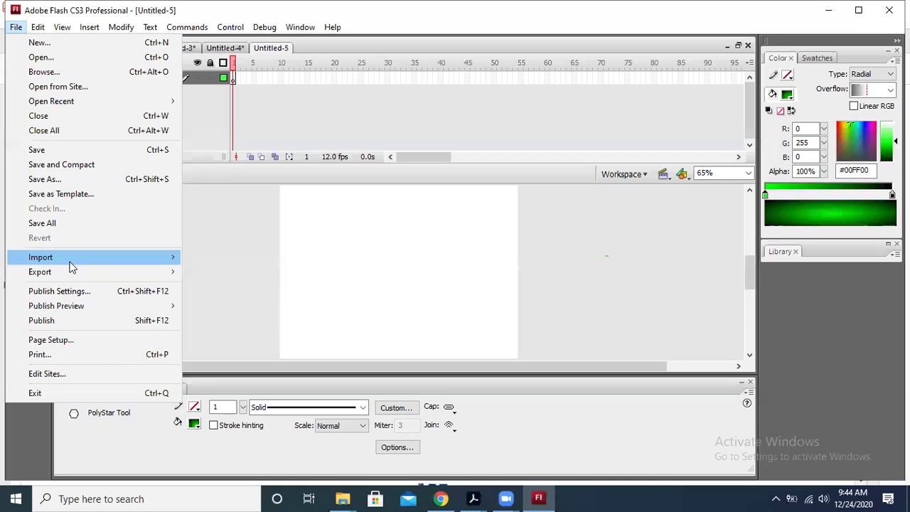
# In Flash, start Import to Library for Untitled-5 and browse to _PSM > PIII > Chapter 5 Audacity on drive D:
pyautogui.moveTo(115, 259)
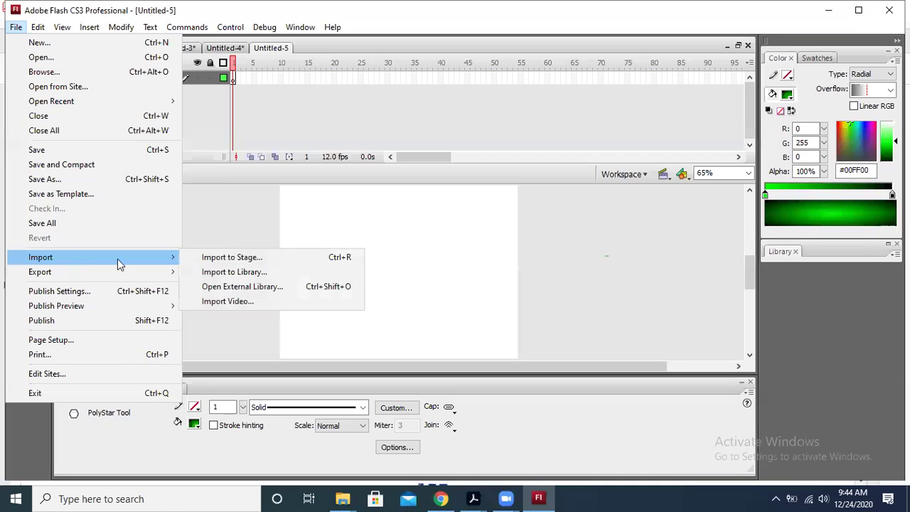
pyautogui.click(260, 274)
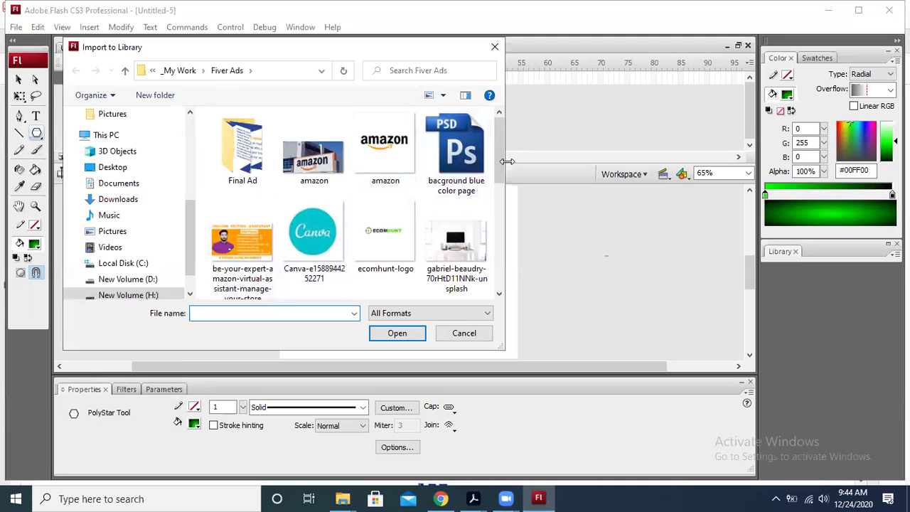
pyautogui.moveTo(498, 169)
pyautogui.mouseDown()
pyautogui.moveTo(495, 222)
pyautogui.moveTo(498, 164)
pyautogui.mouseUp()
pyautogui.click(144, 282)
pyautogui.doubleClick(248, 134)
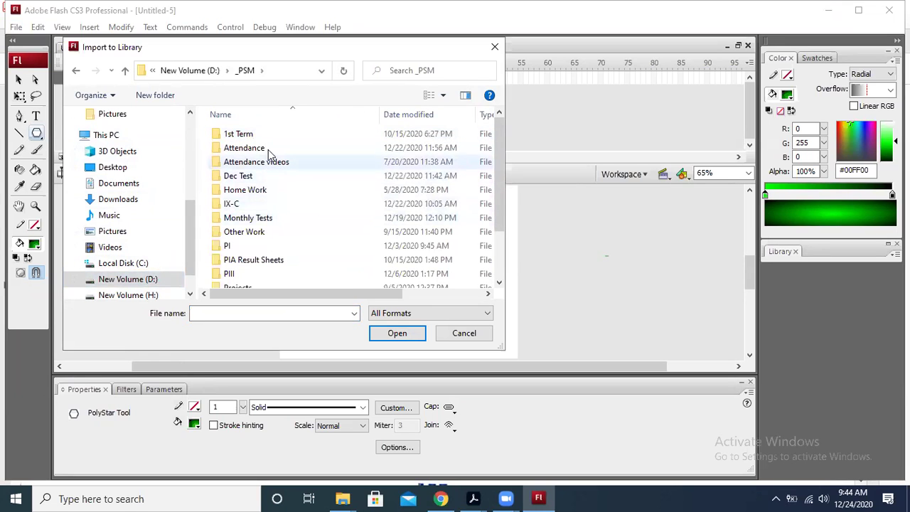
pyautogui.doubleClick(229, 274)
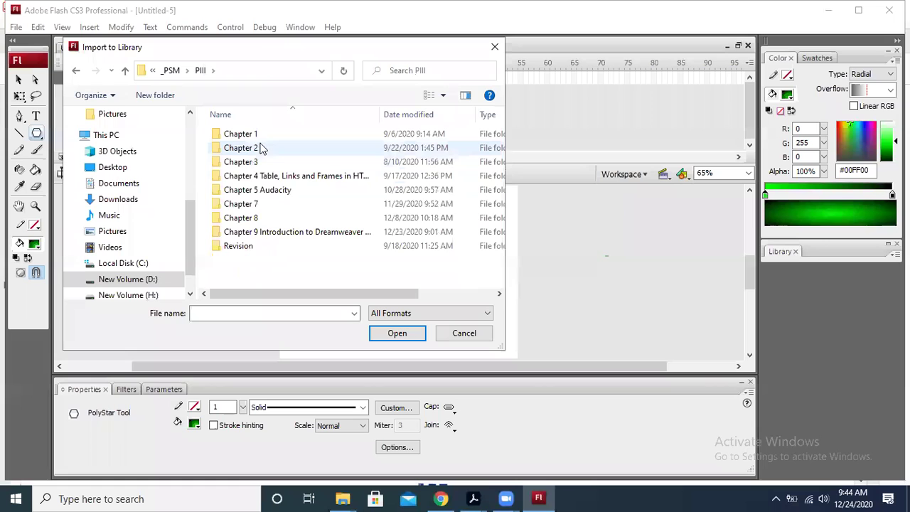
pyautogui.doubleClick(289, 189)
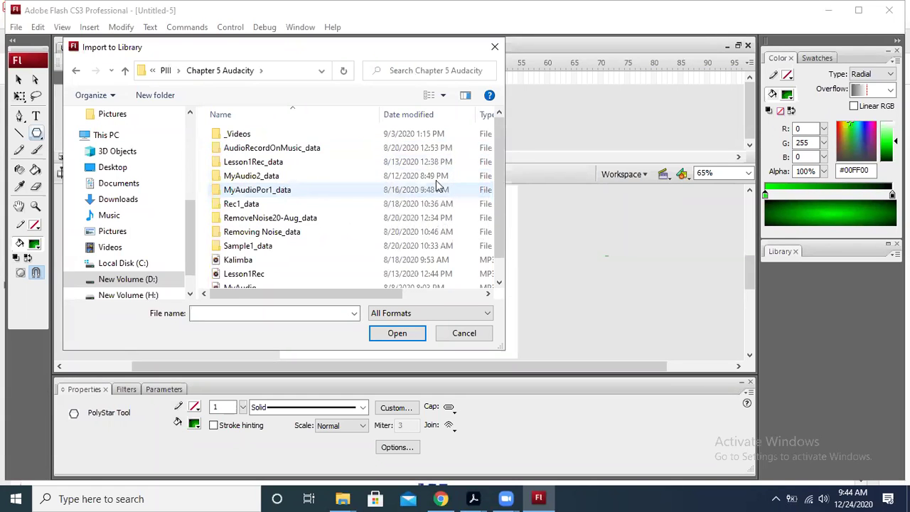
# Try to import the MyAudio MP3 file from the Chapter 5 Audacity folder into the library
pyautogui.moveTo(498, 170); pyautogui.dragTo(496, 242)
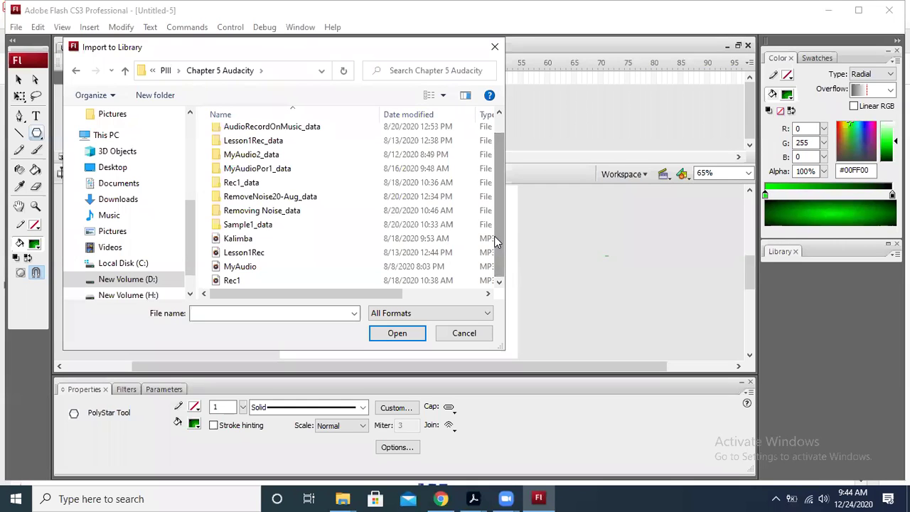
pyautogui.moveTo(371, 292); pyautogui.dragTo(315, 308)
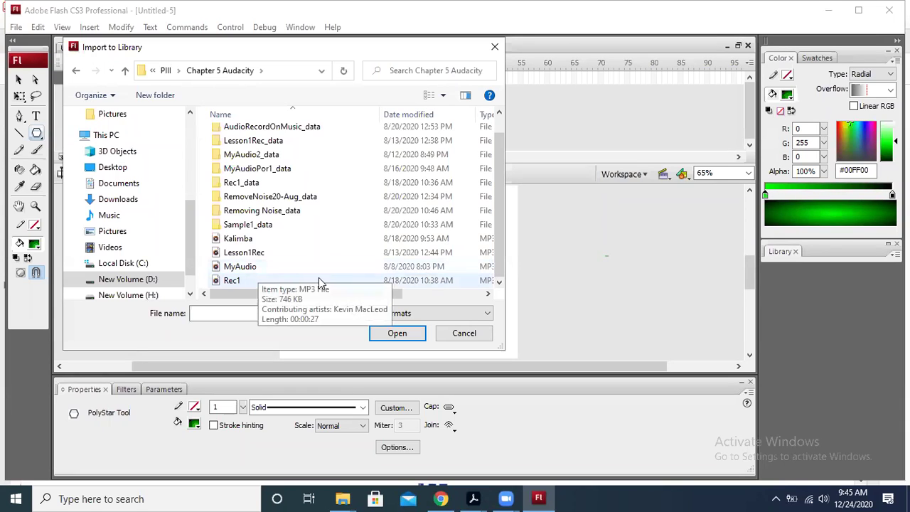
pyautogui.doubleClick(268, 271)
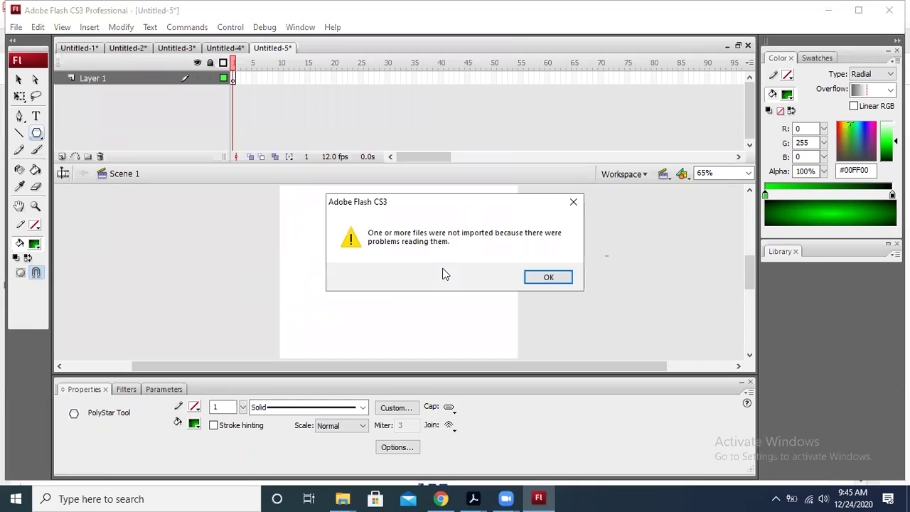
pyautogui.click(552, 277)
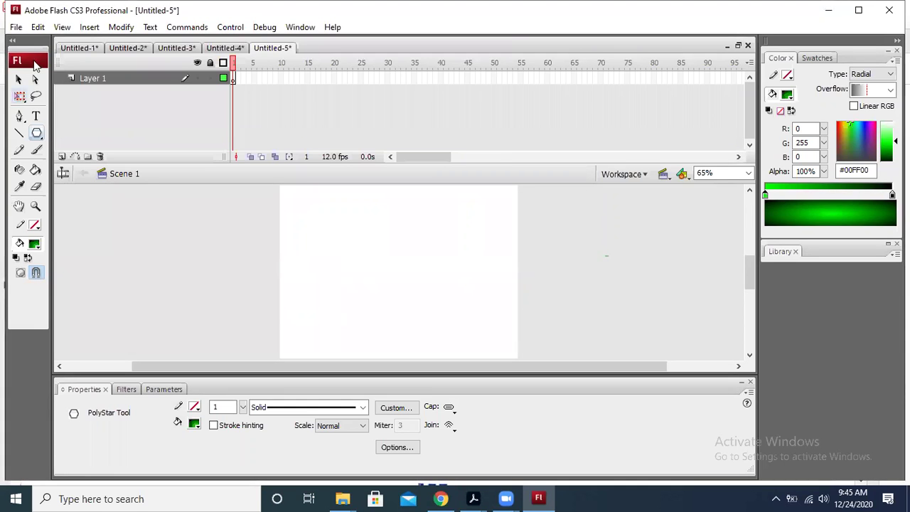
pyautogui.click(16, 27)
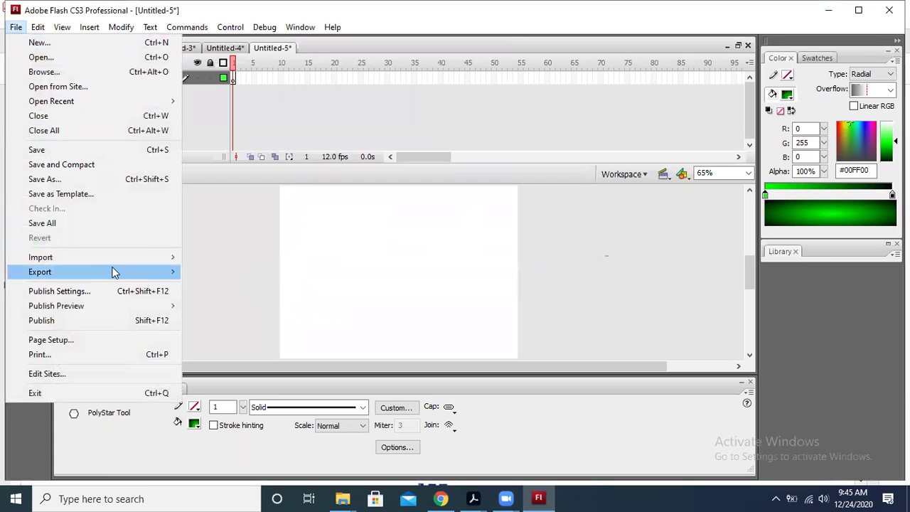
pyautogui.moveTo(113, 273)
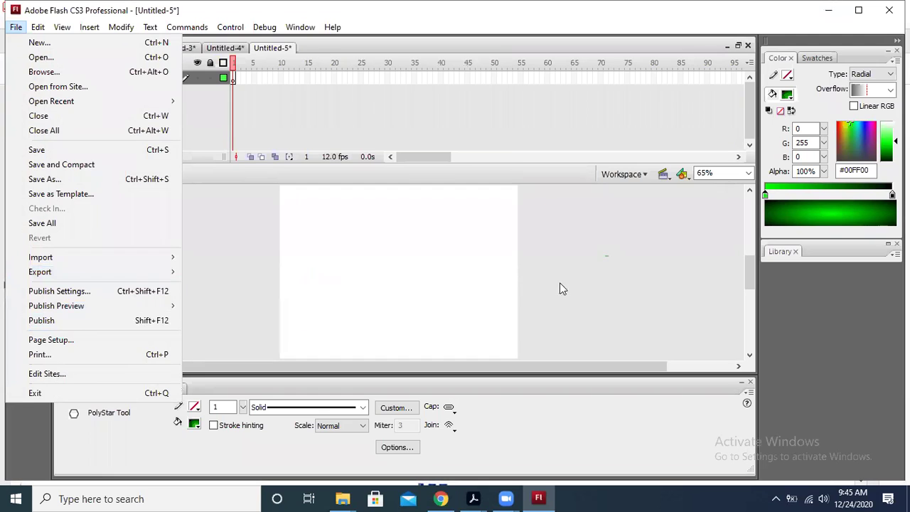
pyautogui.click(609, 19)
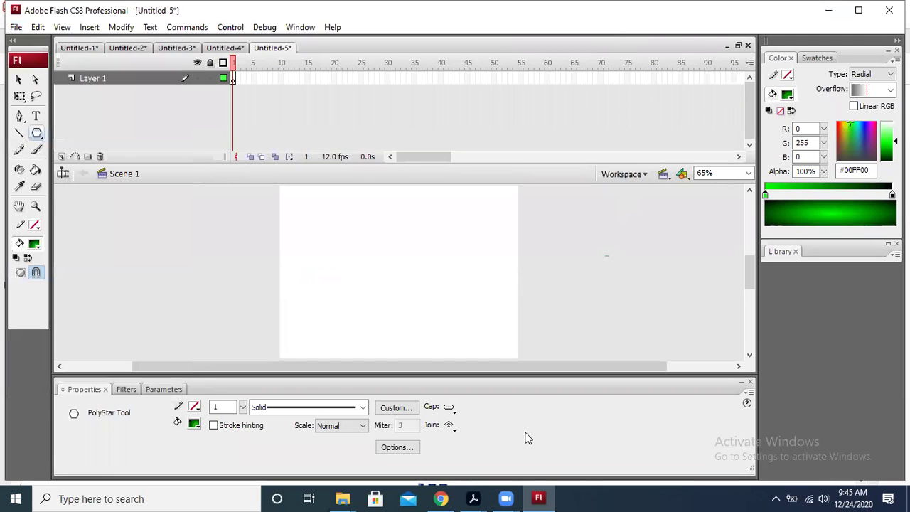
pyautogui.click(541, 497)
pyautogui.click(540, 498)
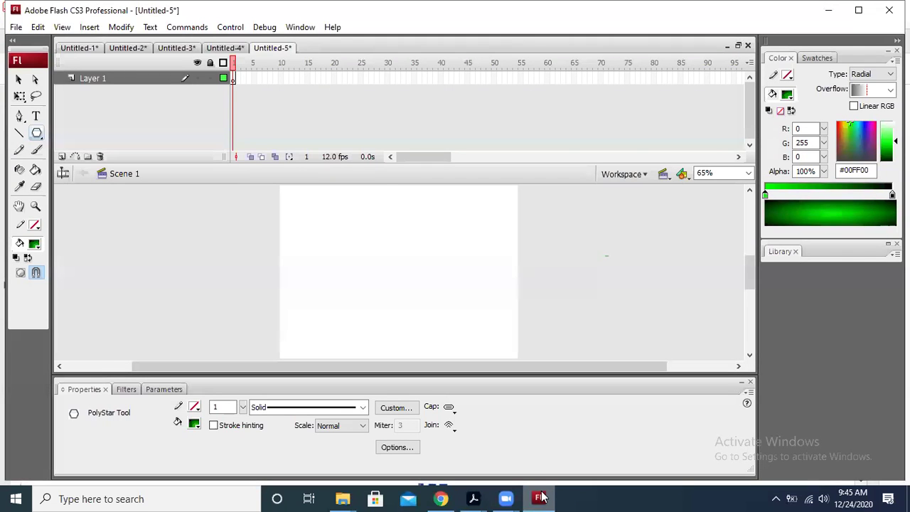
pyautogui.click(540, 498)
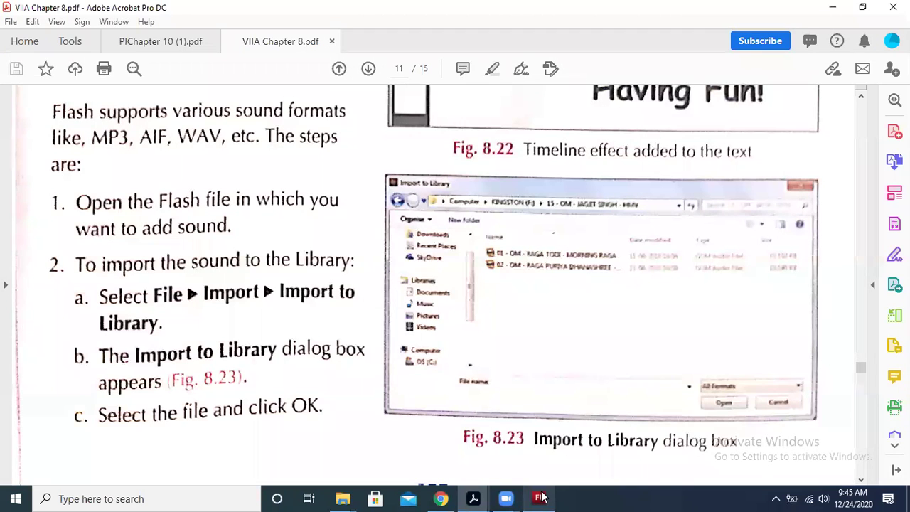
pyautogui.click(541, 497)
pyautogui.click(541, 497)
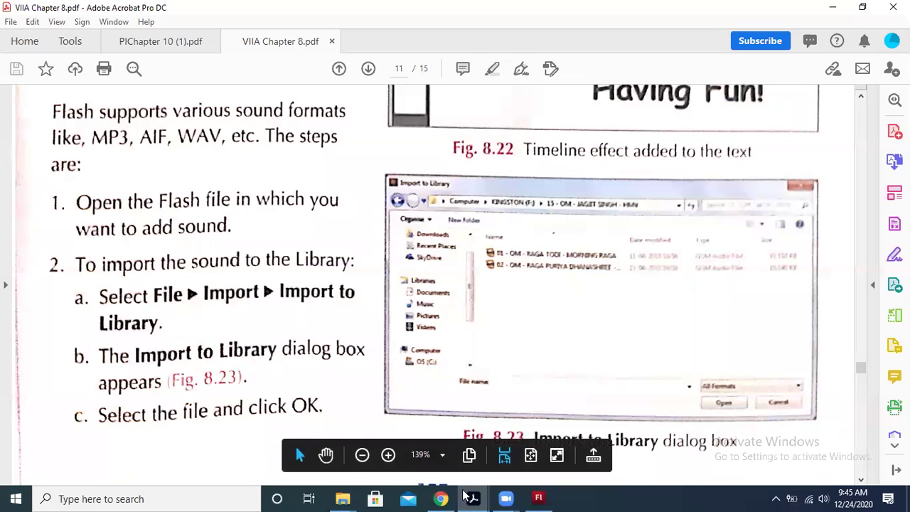
pyautogui.click(538, 497)
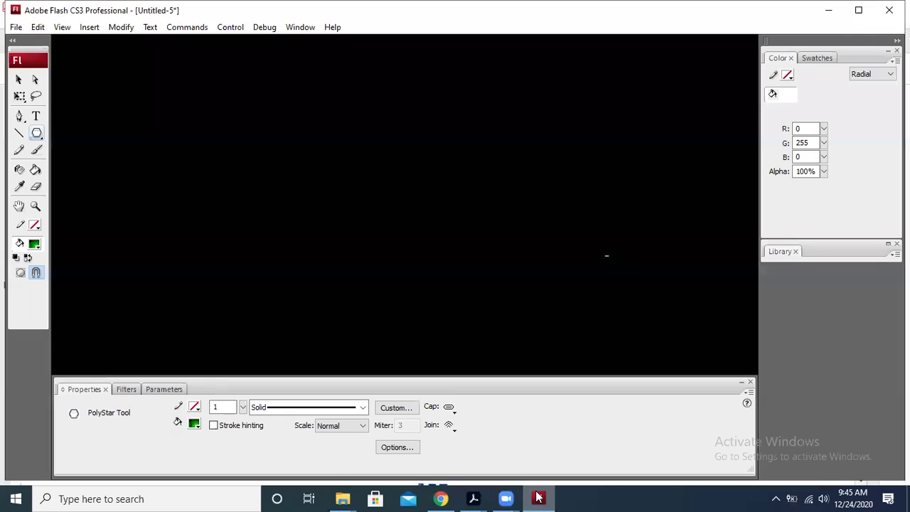
pyautogui.moveTo(480, 497)
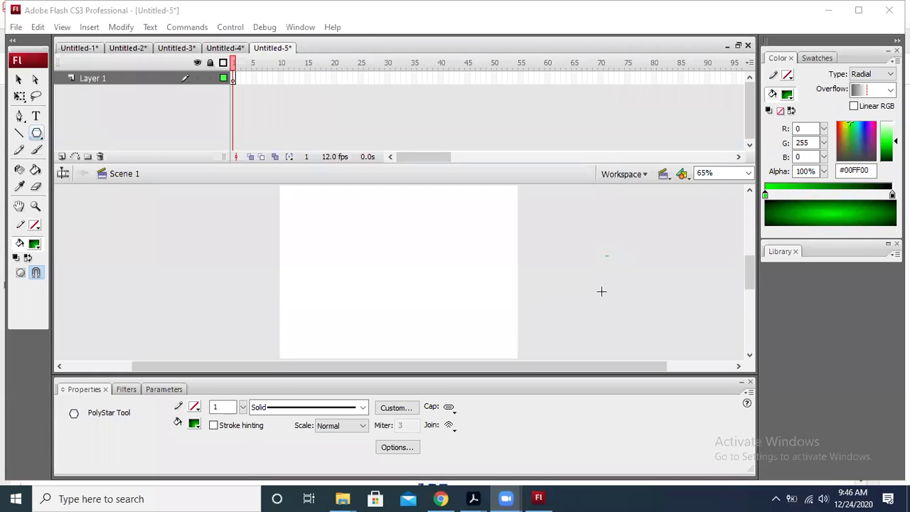
# Show the image and movie export options for Untitled-5 without exporting anything
pyautogui.click(16, 27)
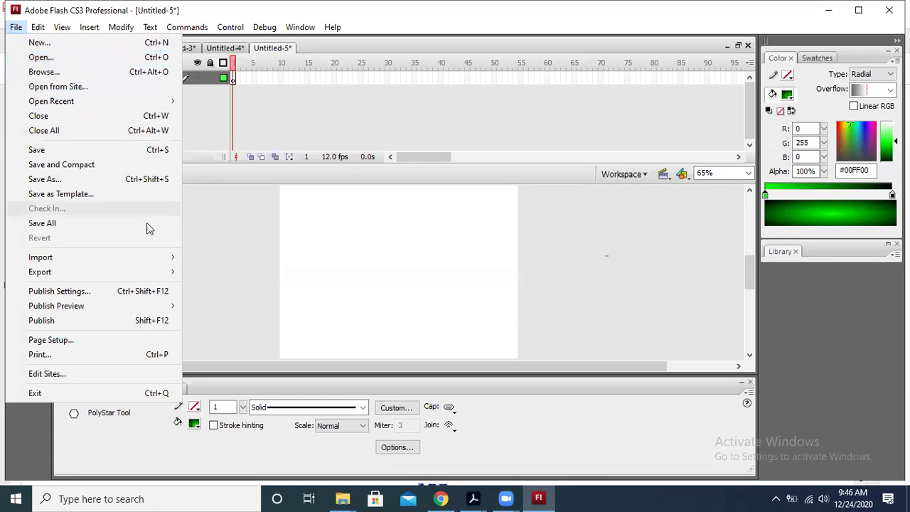
pyautogui.moveTo(137, 277)
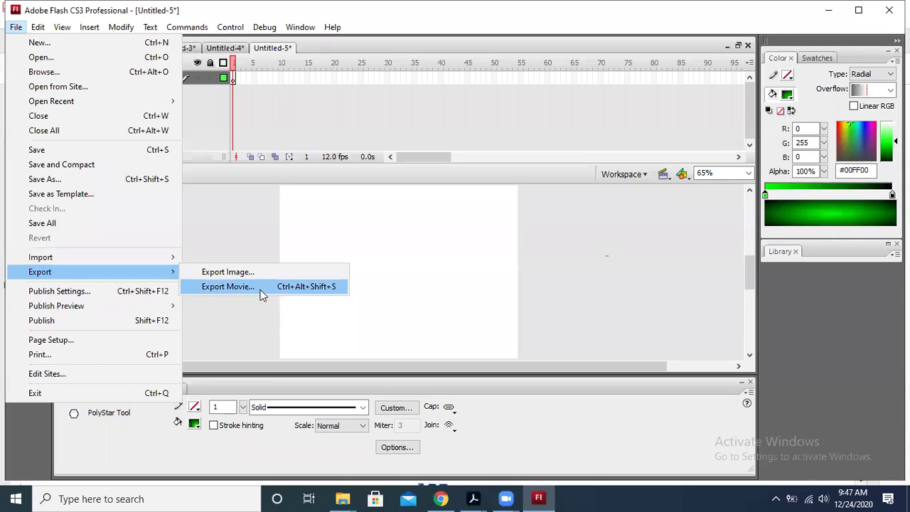
pyautogui.click(224, 312)
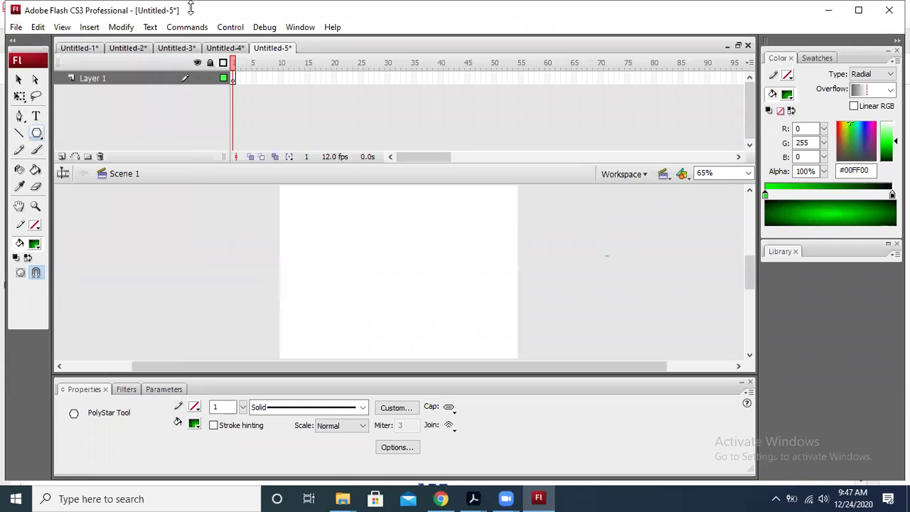
# Look through the open documents, switch to the Untitled-1 star animation and show its export options
pyautogui.click(173, 48)
pyautogui.click(213, 48)
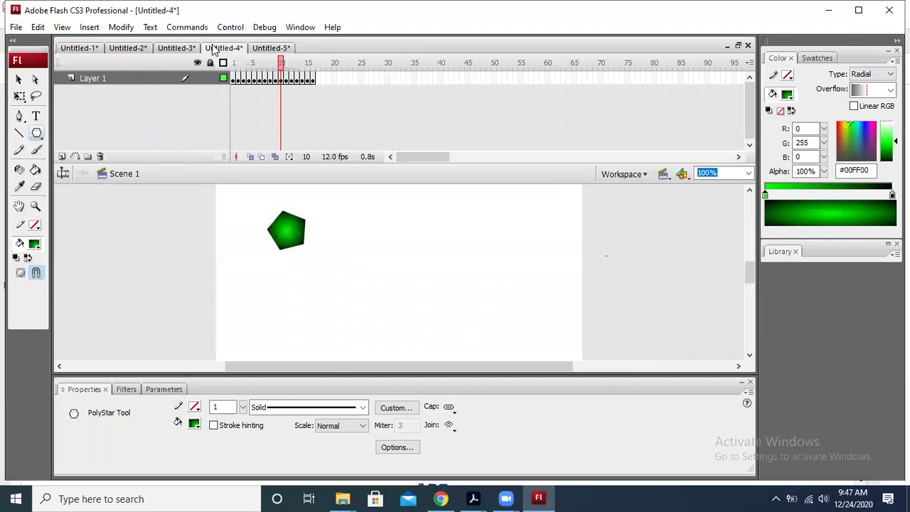
pyautogui.click(174, 48)
pyautogui.click(126, 47)
pyautogui.click(77, 48)
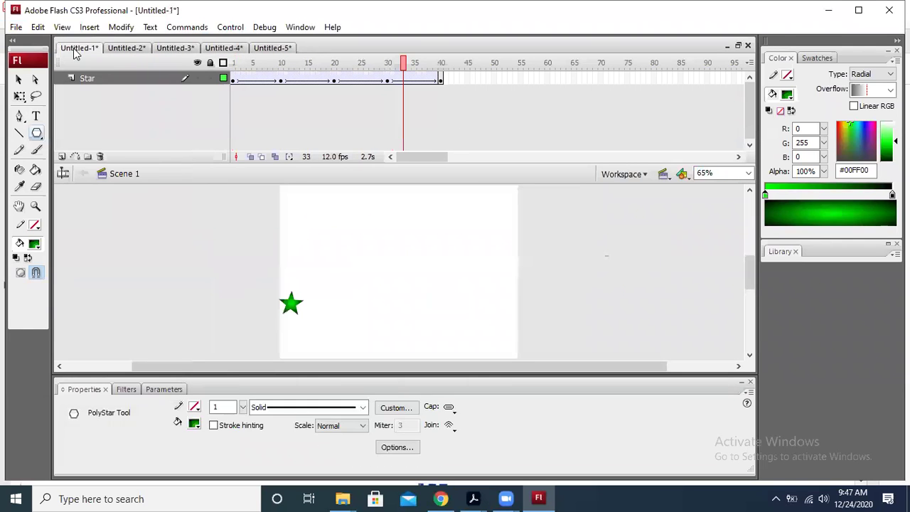
pyautogui.click(16, 27)
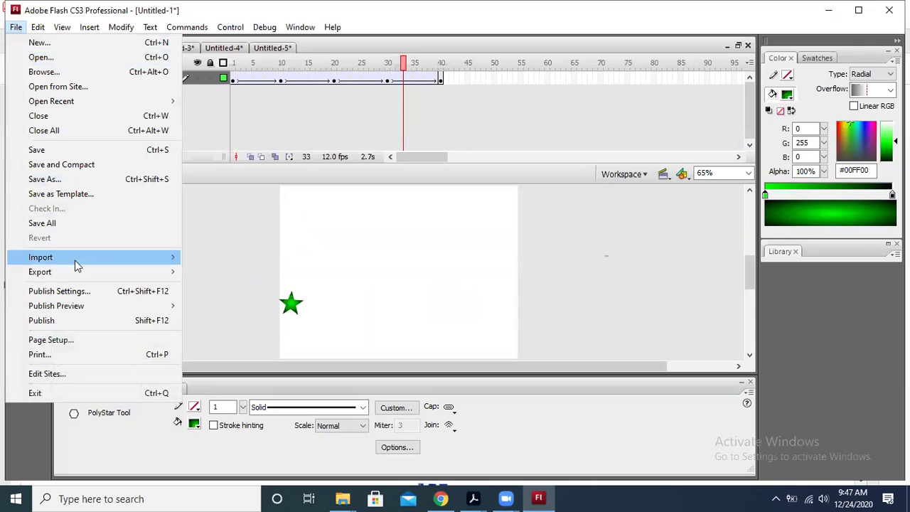
pyautogui.moveTo(75, 260)
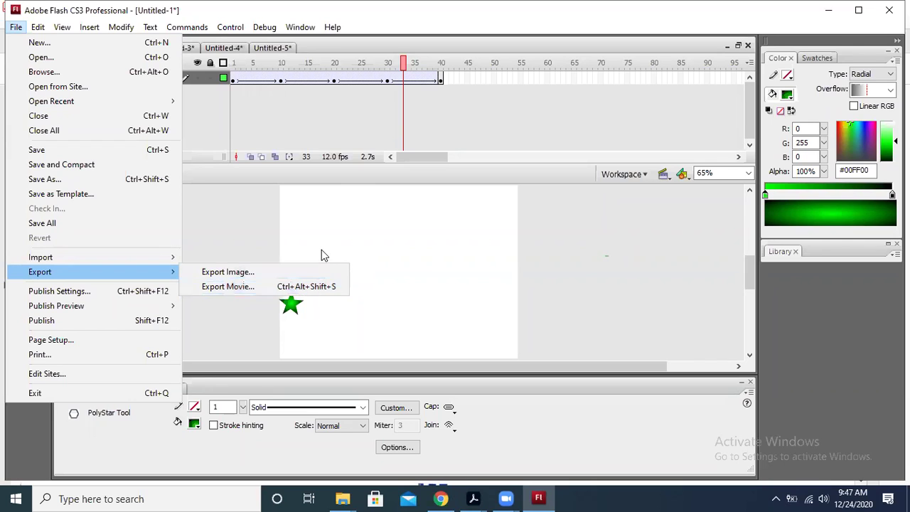
# Move the playhead to frame 30 and start an image export of that frame in JPEG format
pyautogui.click(408, 61)
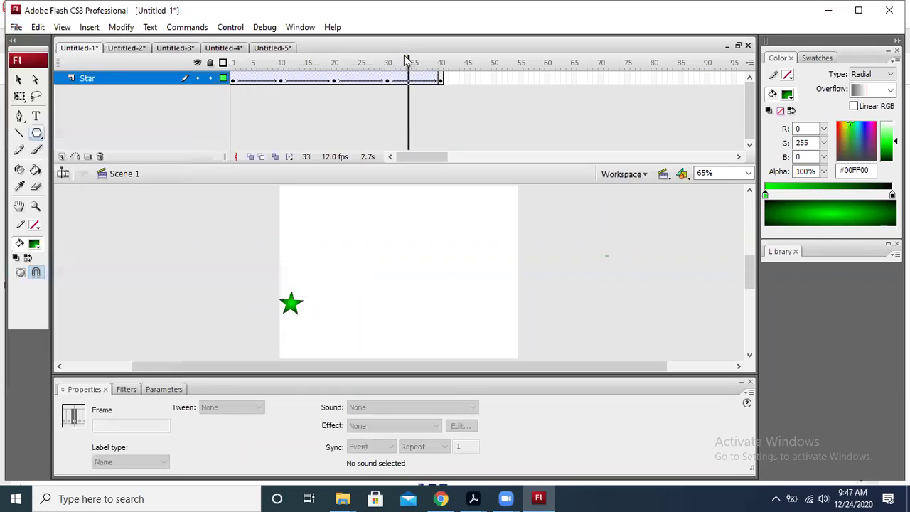
pyautogui.moveTo(407, 62); pyautogui.dragTo(390, 62)
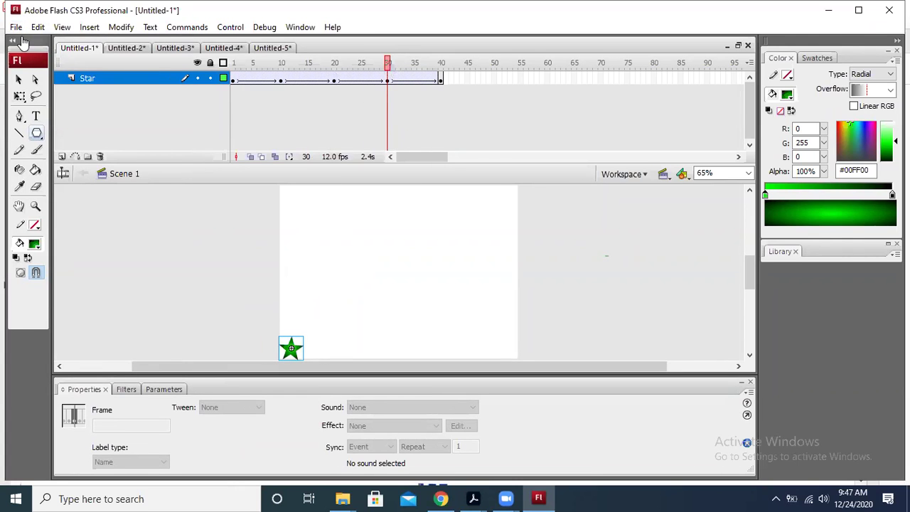
pyautogui.click(12, 40)
pyautogui.click(16, 27)
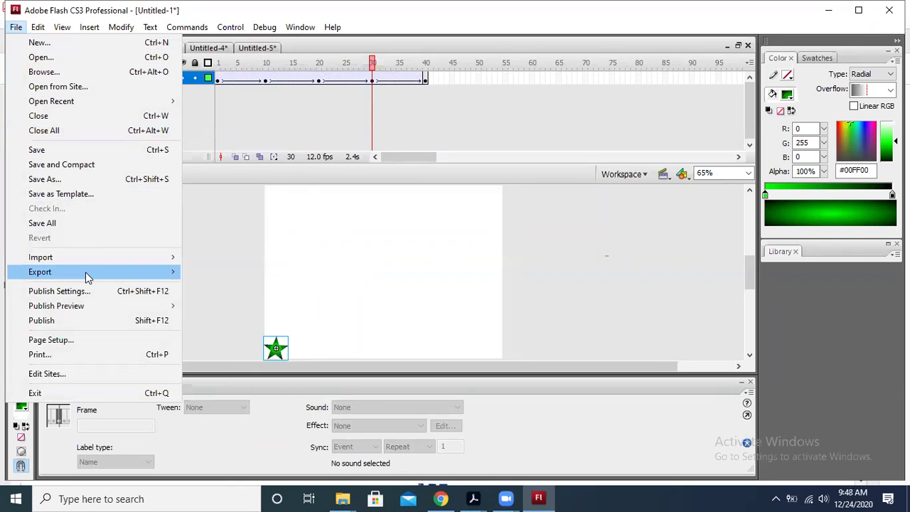
pyautogui.moveTo(173, 272)
pyautogui.click(242, 271)
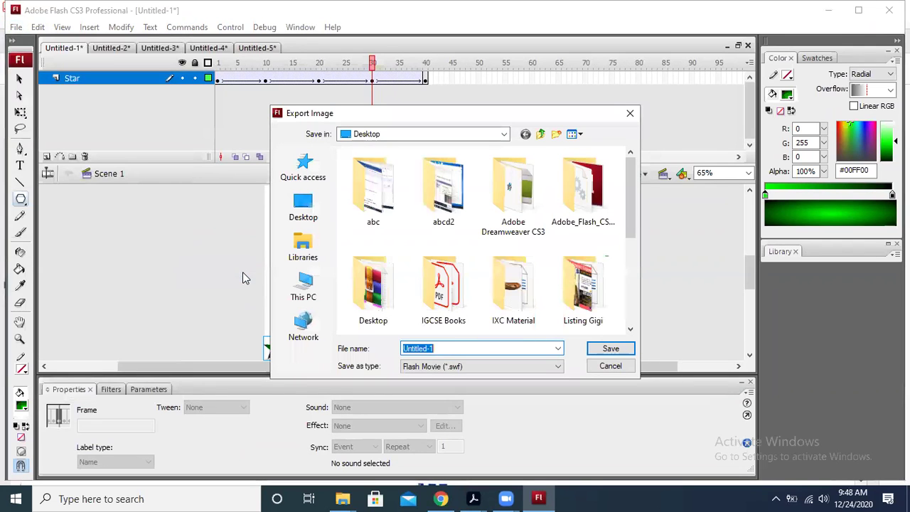
pyautogui.click(519, 366)
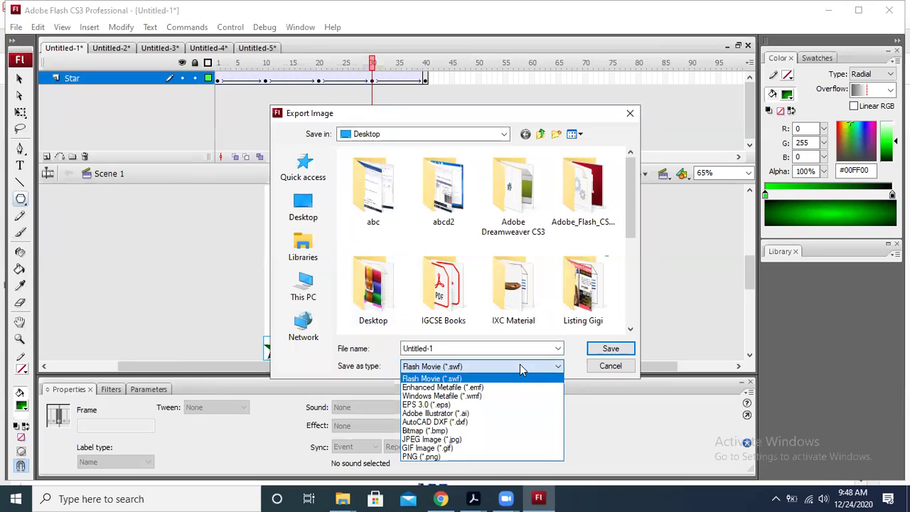
pyautogui.click(520, 435)
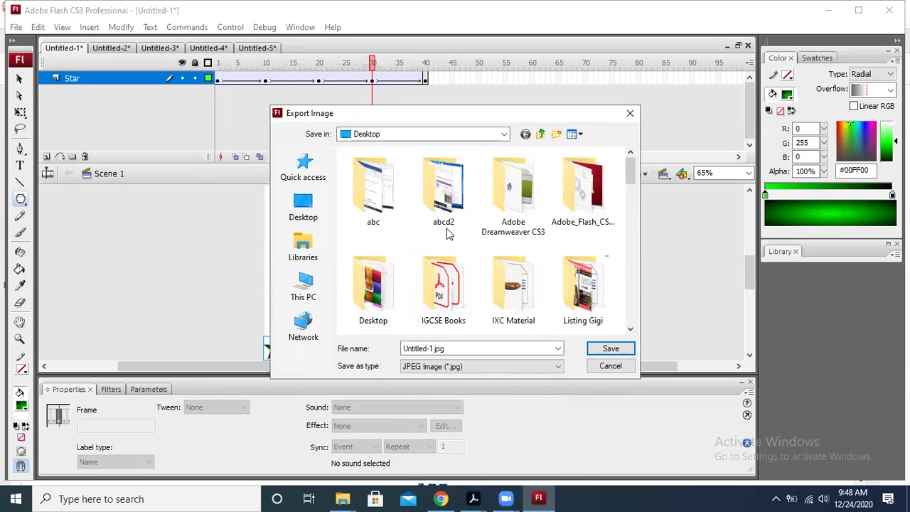
# Name the exported image image5 and save it in the abc folder on the Desktop
pyautogui.click(464, 348)
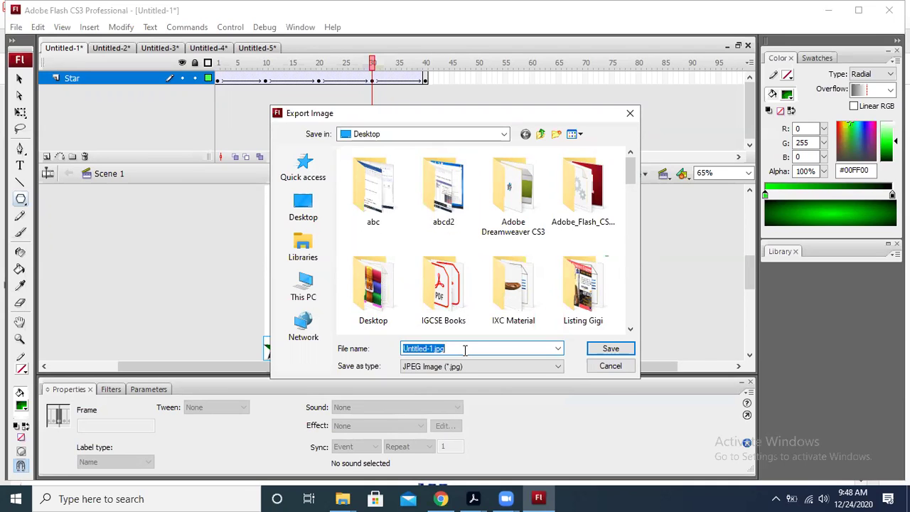
pyautogui.write('image5')
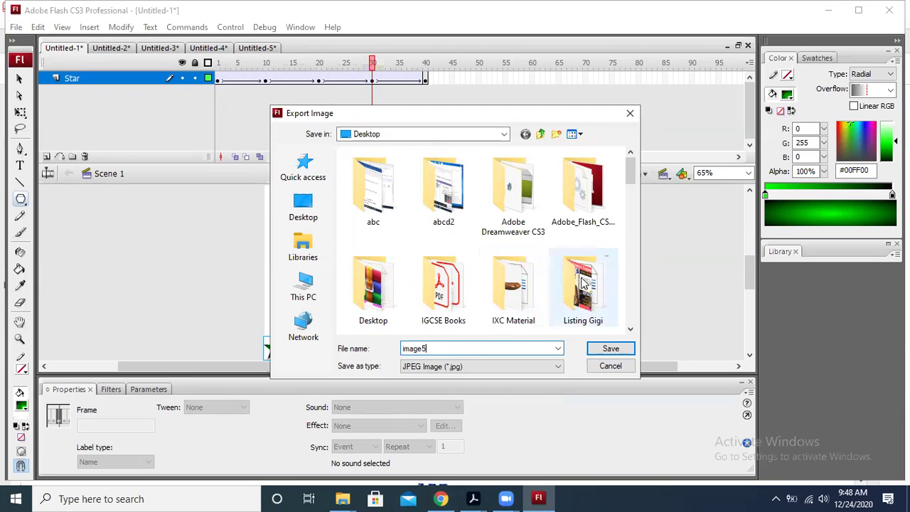
pyautogui.click(384, 196)
pyautogui.doubleClick(384, 195)
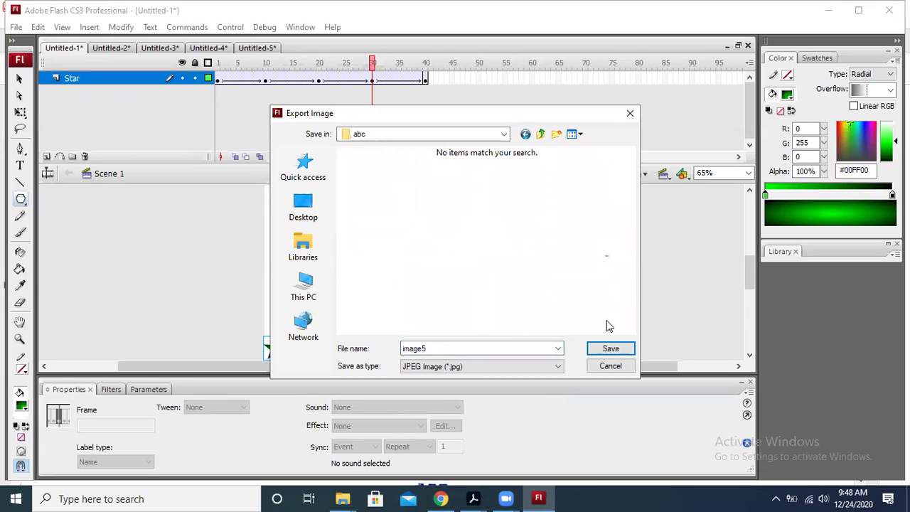
pyautogui.click(618, 348)
pyautogui.click(548, 201)
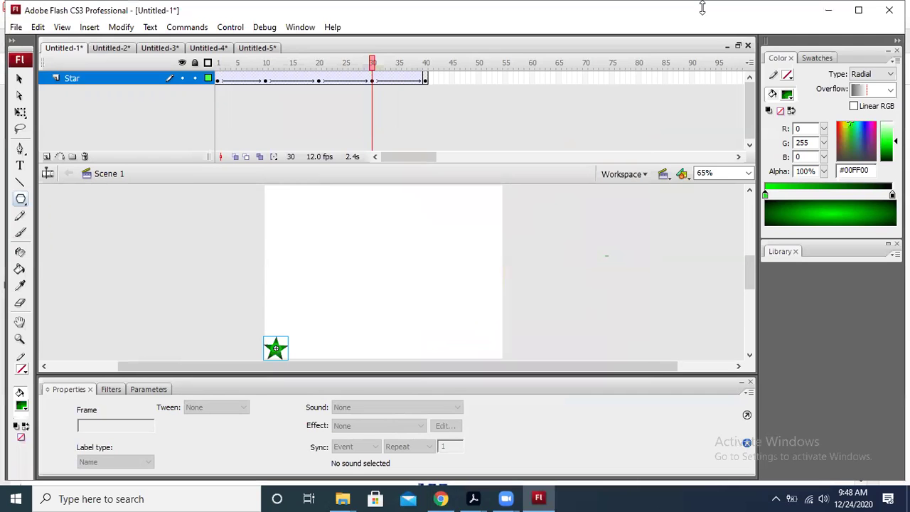
# Get the Flash and PDF windows out of the way and view the exported image5.jpg from the abc folder
pyautogui.moveTo(807, 9); pyautogui.dragTo(728, 38)
pyautogui.click(752, 38)
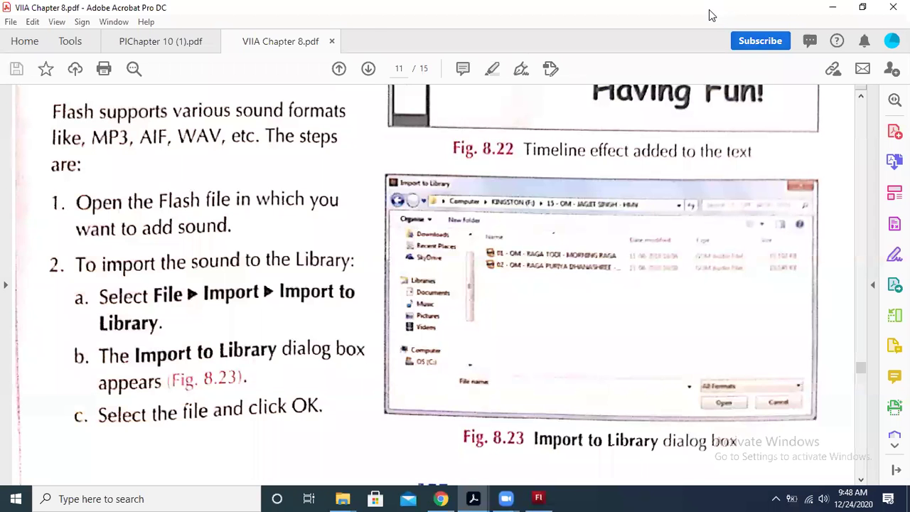
pyautogui.doubleClick(709, 17)
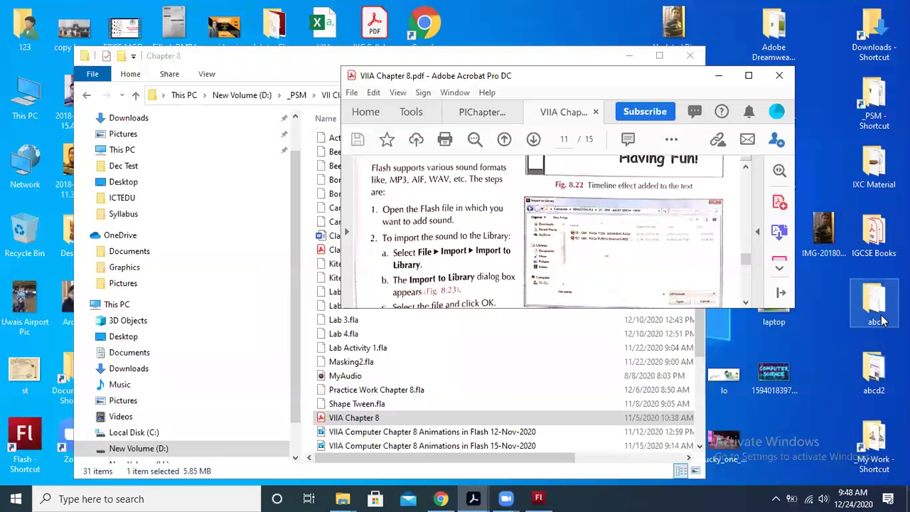
pyautogui.click(382, 118)
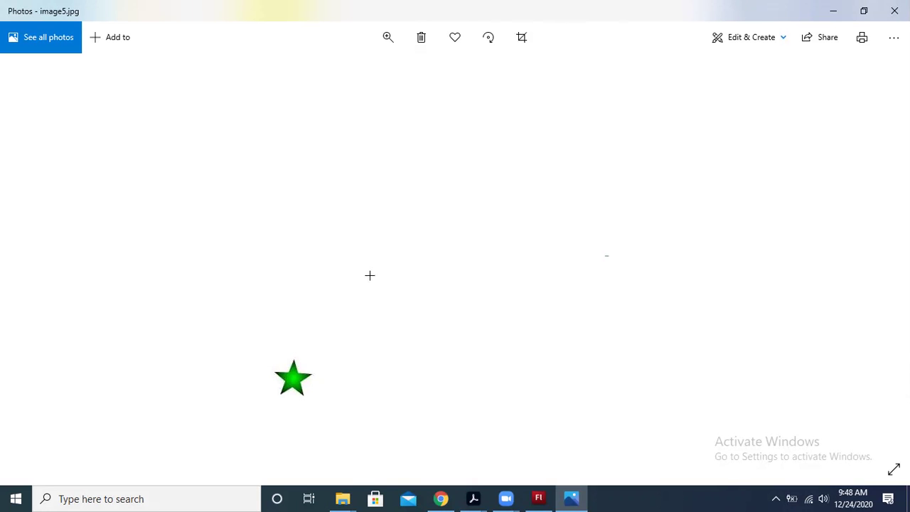
pyautogui.hotkey('alt', 'F4')
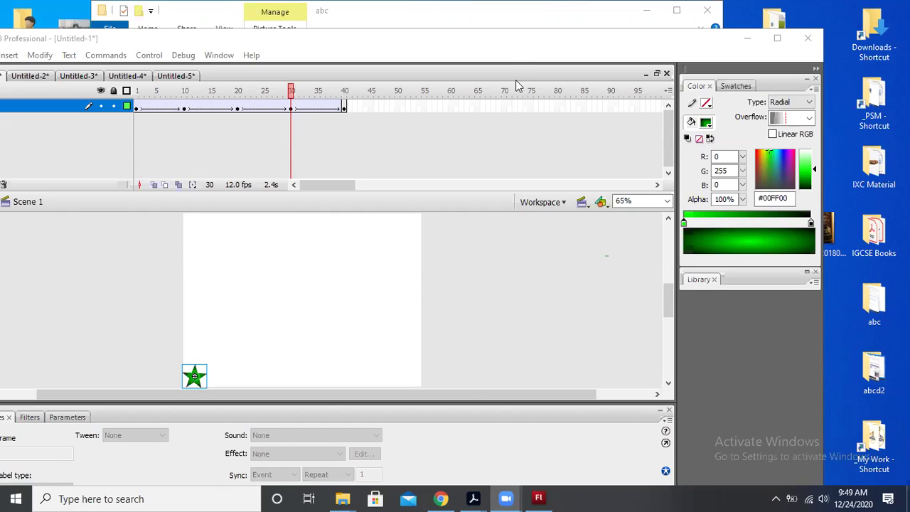
# Return to Flash, maximize it and remove the Star layer's frames from frame 30 to the end
pyautogui.click(508, 40)
pyautogui.doubleClick(496, 40)
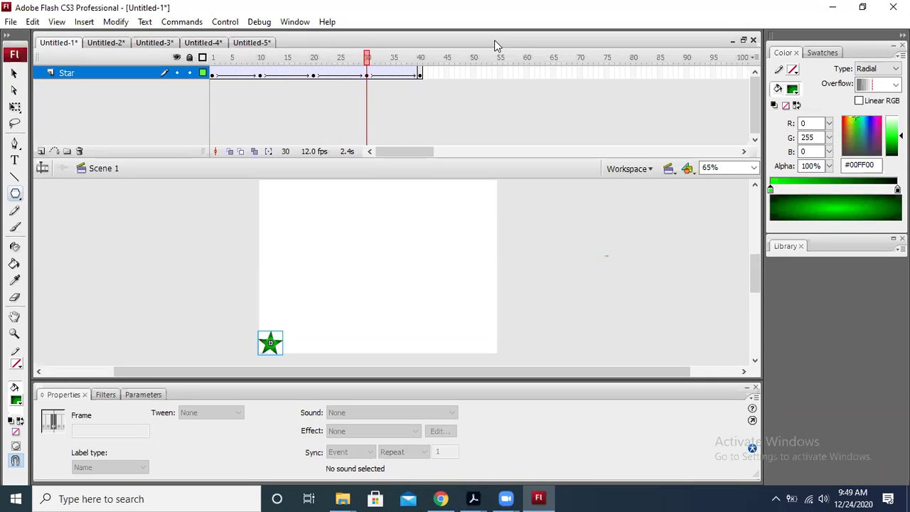
pyautogui.click(420, 73)
pyautogui.moveTo(421, 75); pyautogui.dragTo(214, 75)
pyautogui.click(335, 98)
pyautogui.moveTo(421, 74); pyautogui.dragTo(368, 75)
pyautogui.rightClick(368, 76)
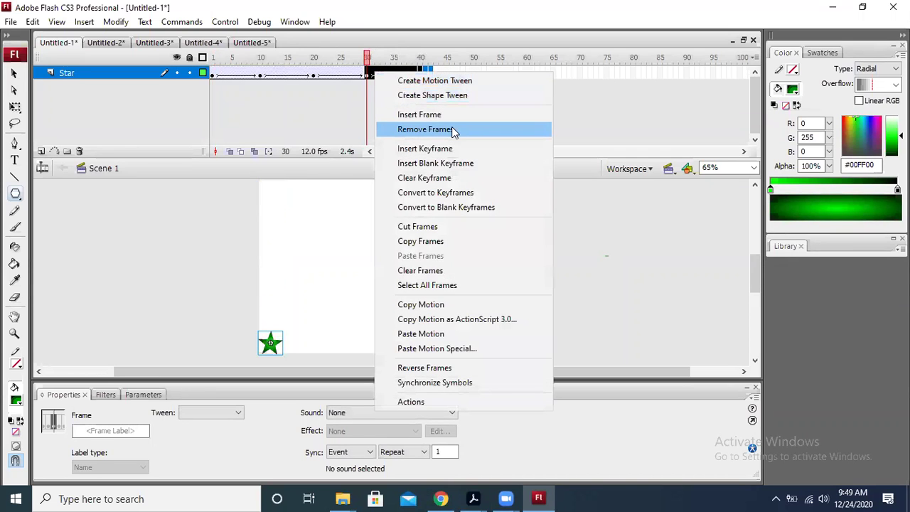
pyautogui.click(427, 130)
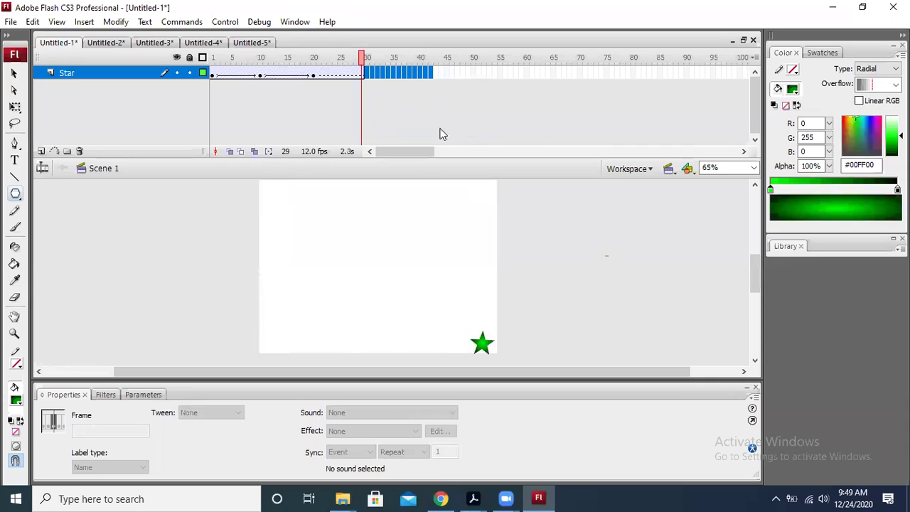
# Remove the remaining dashed-tween frames after frame 20 from the Star layer
pyautogui.click(364, 76)
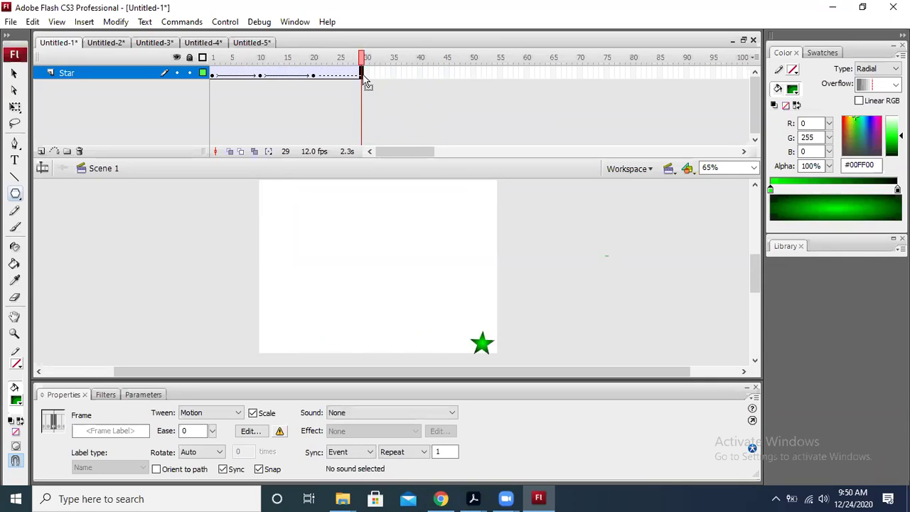
pyautogui.moveTo(363, 58); pyautogui.dragTo(318, 60)
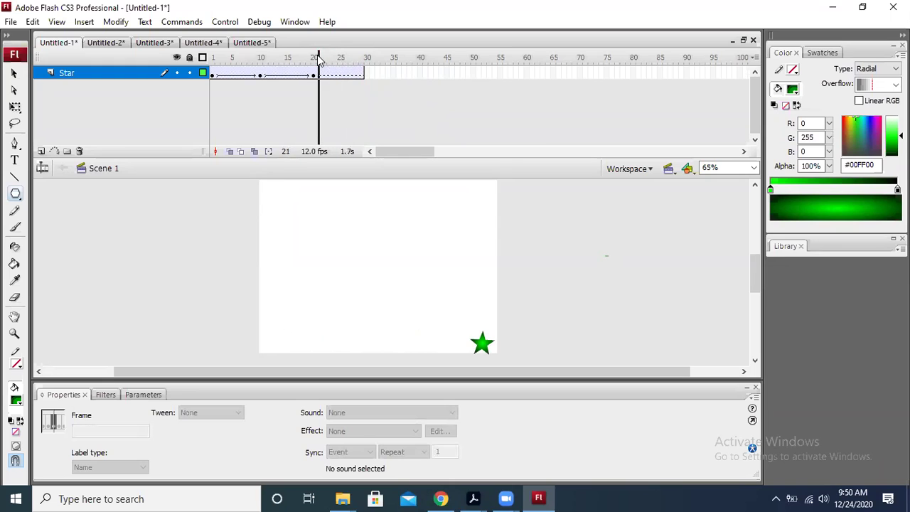
pyautogui.moveTo(382, 75); pyautogui.dragTo(321, 79)
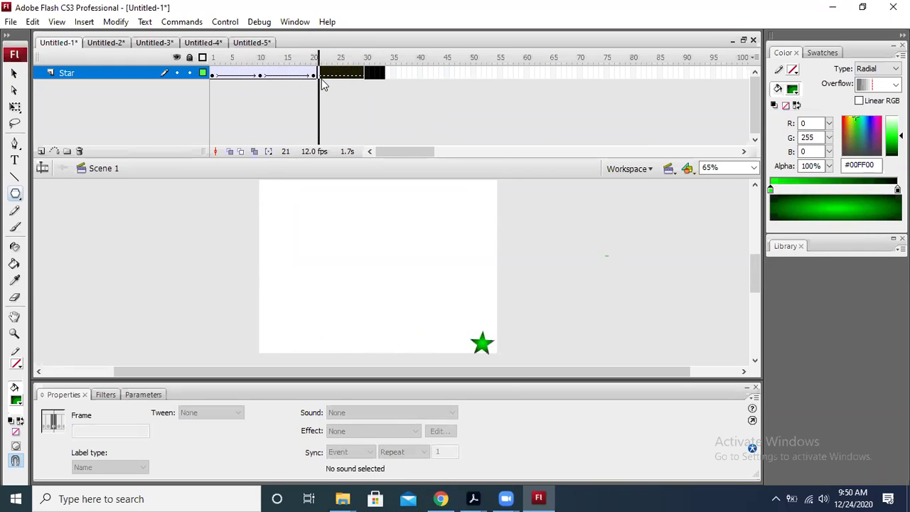
pyautogui.rightClick(336, 70)
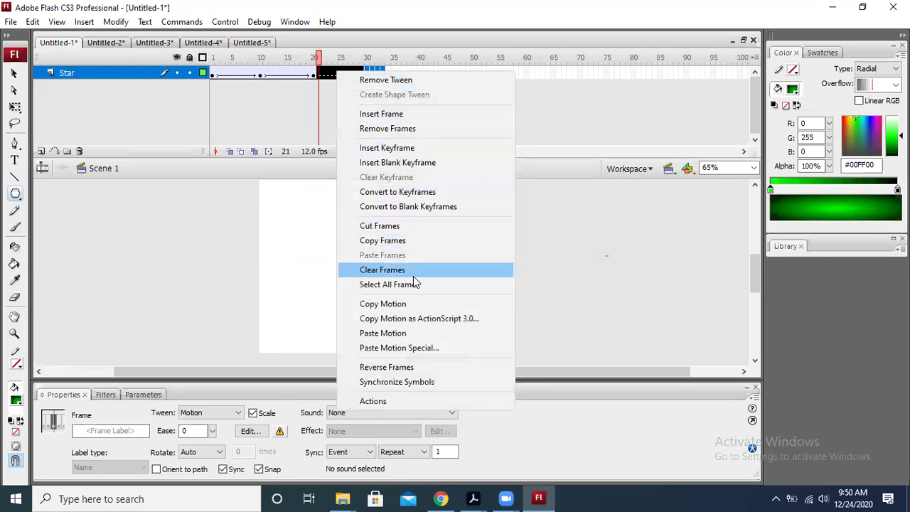
pyautogui.click(419, 135)
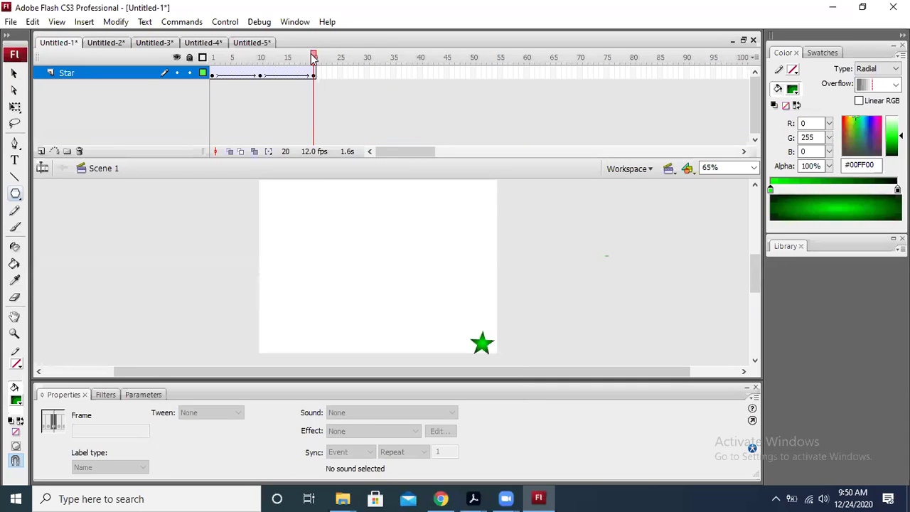
# Remove all remaining frames of the Star layer, from frame 1 through frame 20
pyautogui.moveTo(314, 58); pyautogui.dragTo(217, 88)
pyautogui.click(235, 80)
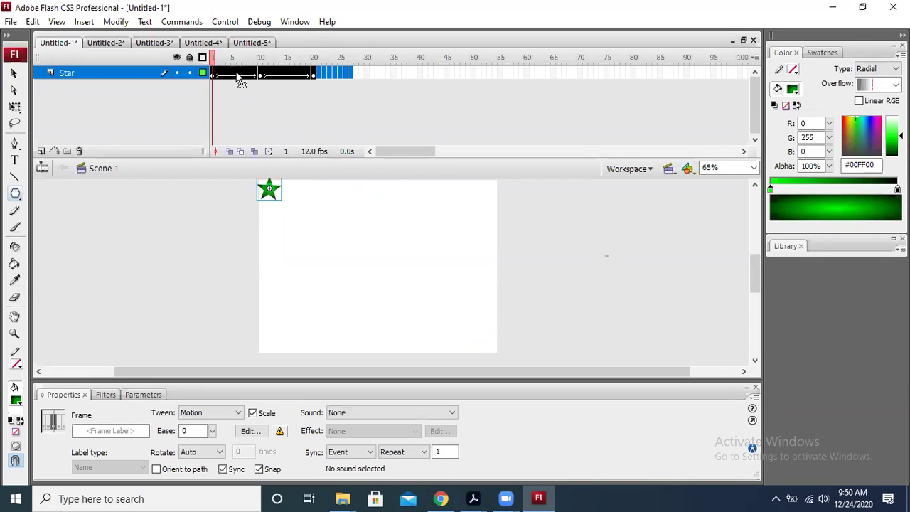
pyautogui.rightClick(238, 75)
pyautogui.click(287, 130)
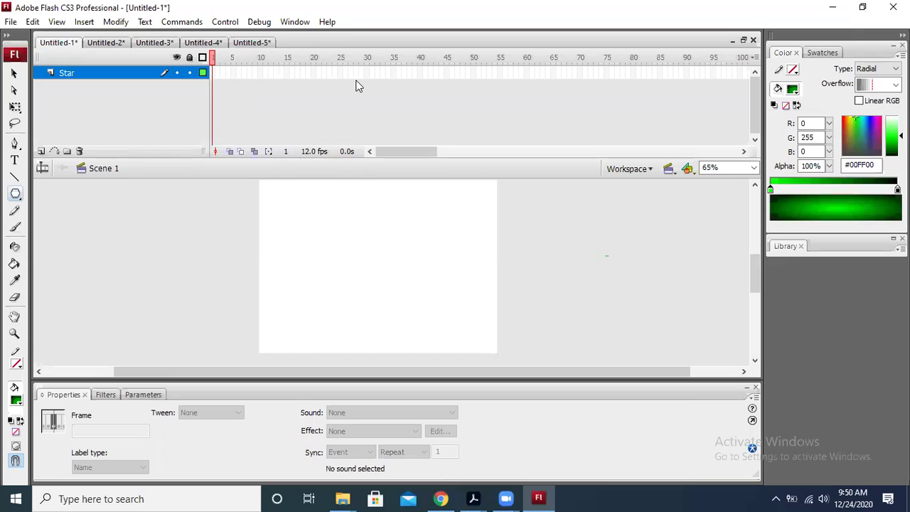
# Insert a keyframe at frame 1 of the emptied Star layer
pyautogui.click(217, 74)
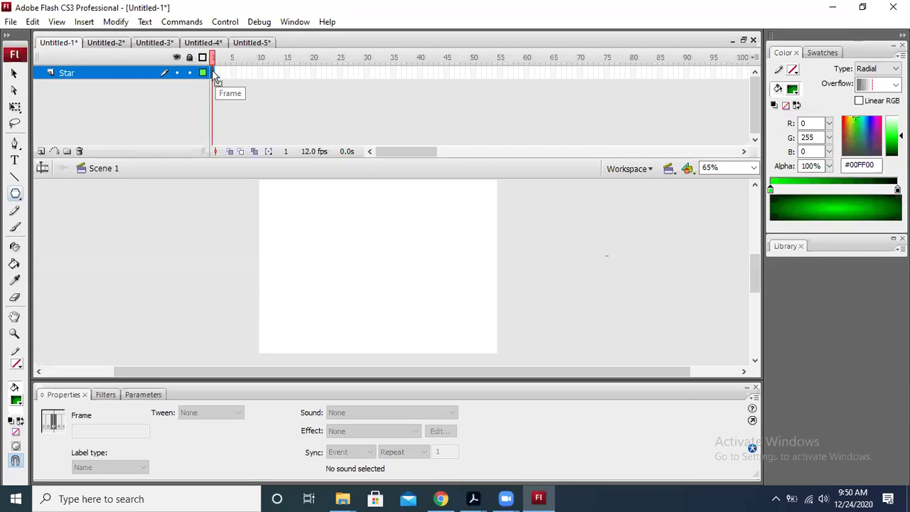
pyautogui.rightClick(213, 73)
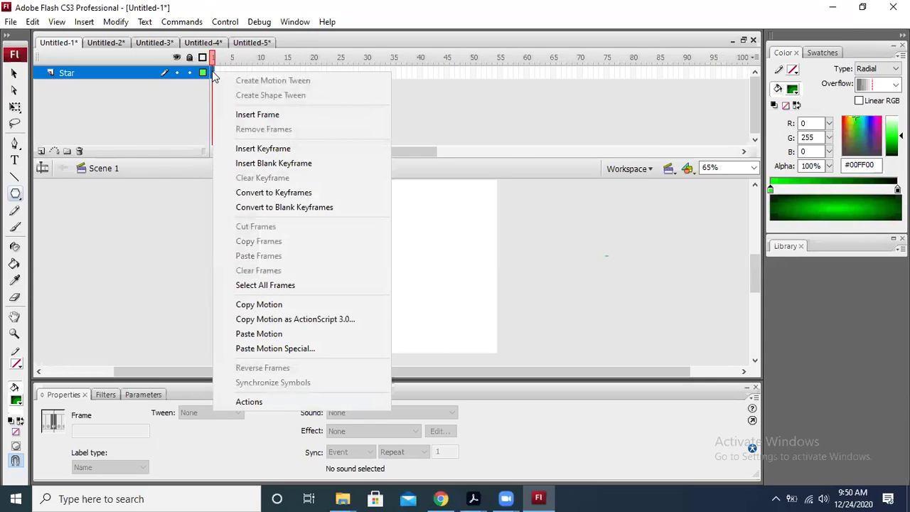
pyautogui.click(311, 150)
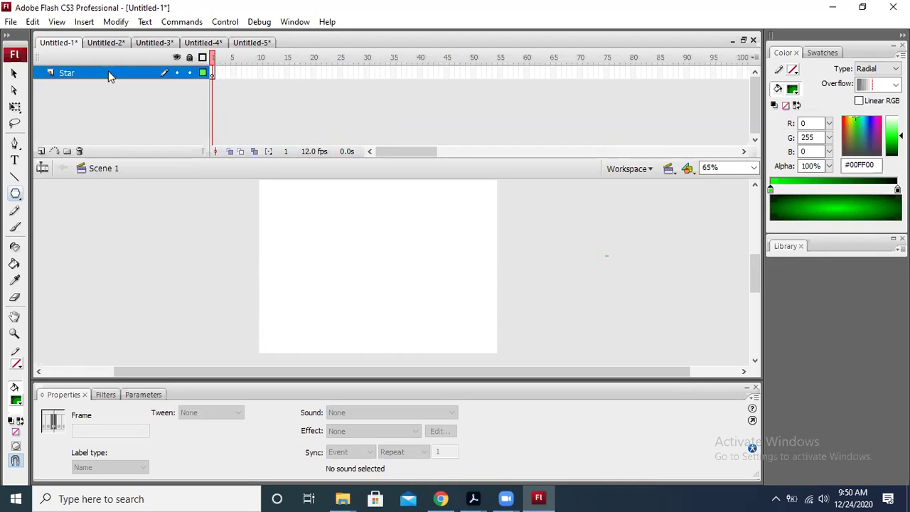
# Draw a small circle with the green radial fill near the stage's upper-left corner using the Oval tool
pyautogui.click(15, 193)
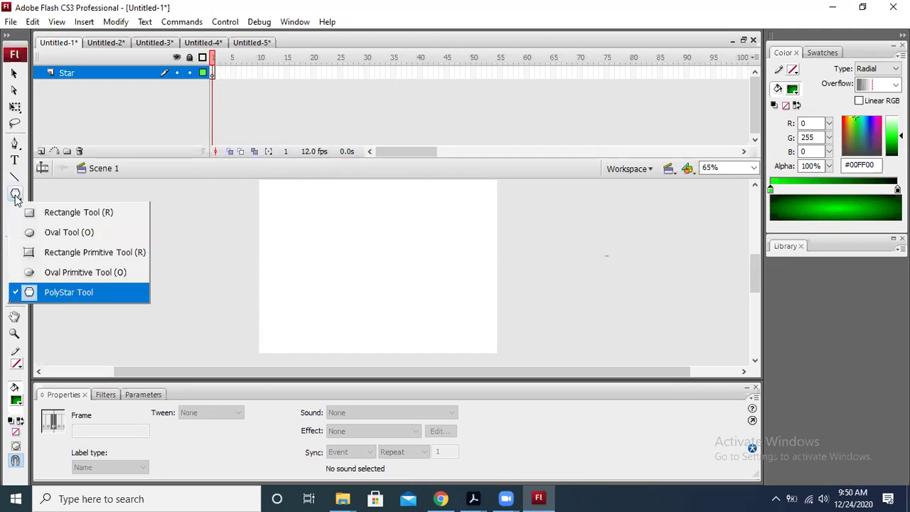
pyautogui.click(59, 232)
pyautogui.moveTo(290, 205); pyautogui.dragTo(319, 236)
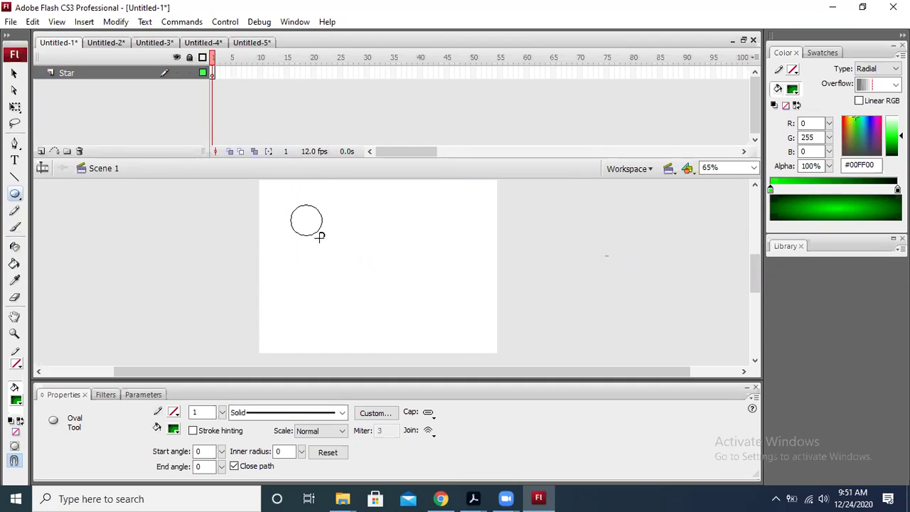
pyautogui.moveTo(319, 237); pyautogui.dragTo(319, 236)
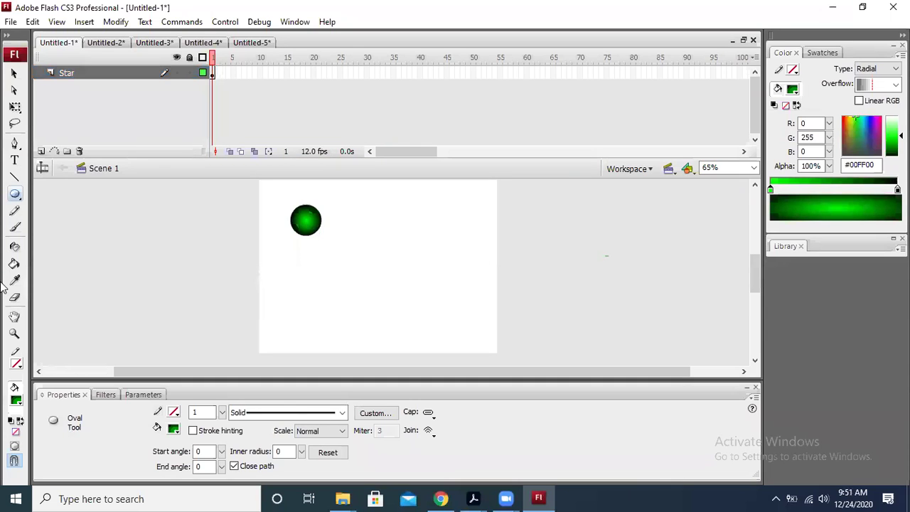
pyautogui.click(13, 73)
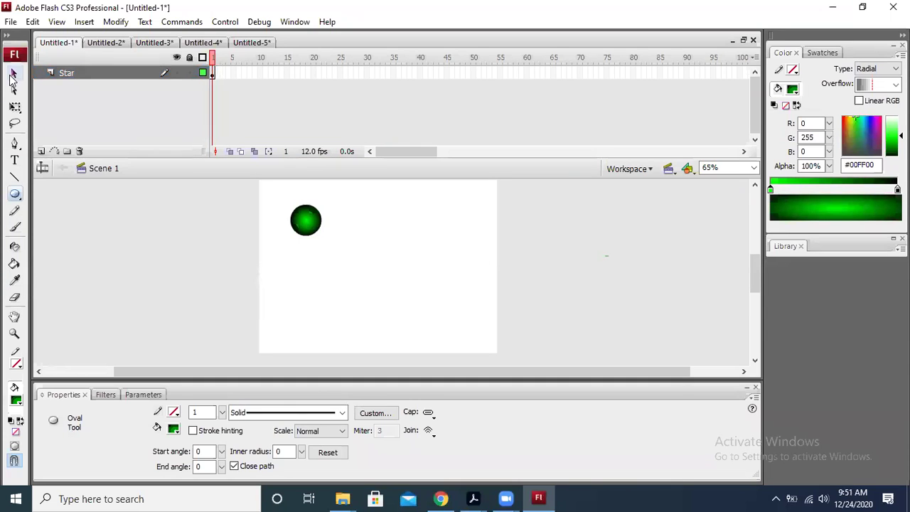
pyautogui.click(212, 74)
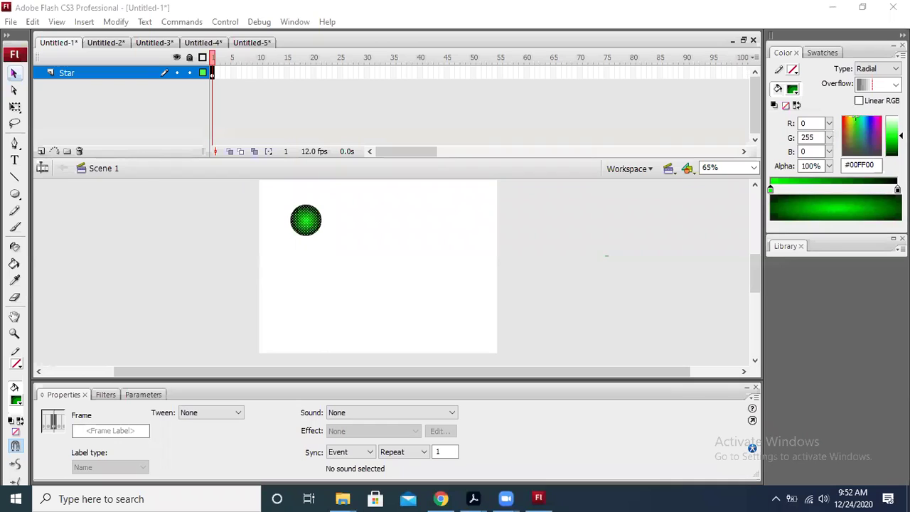
pyautogui.click(166, 228)
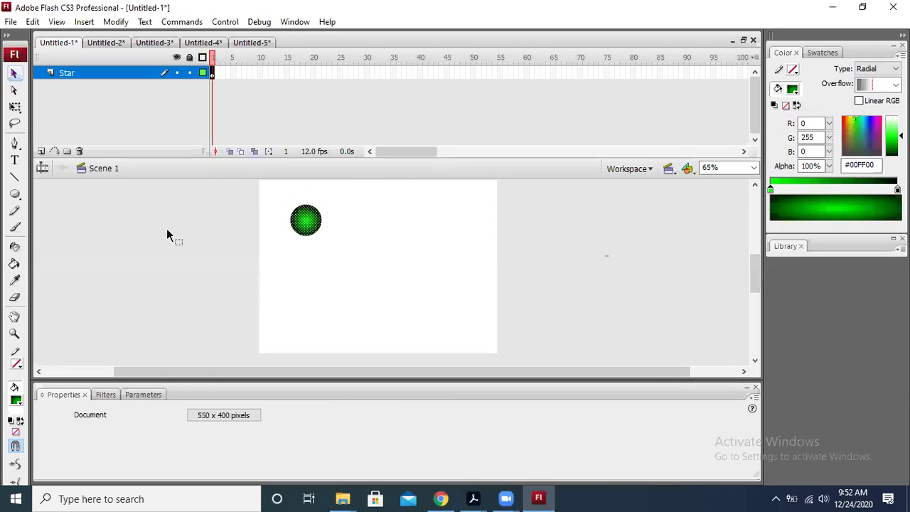
pyautogui.click(11, 21)
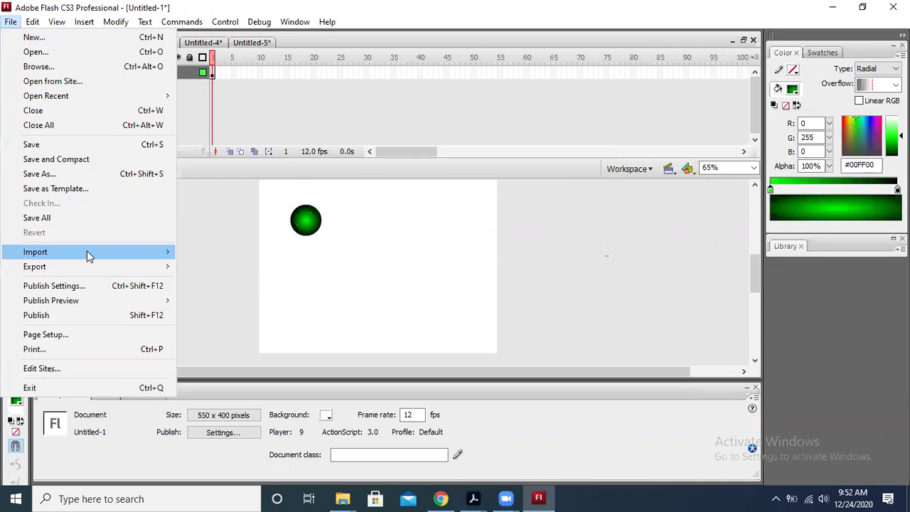
pyautogui.moveTo(87, 251)
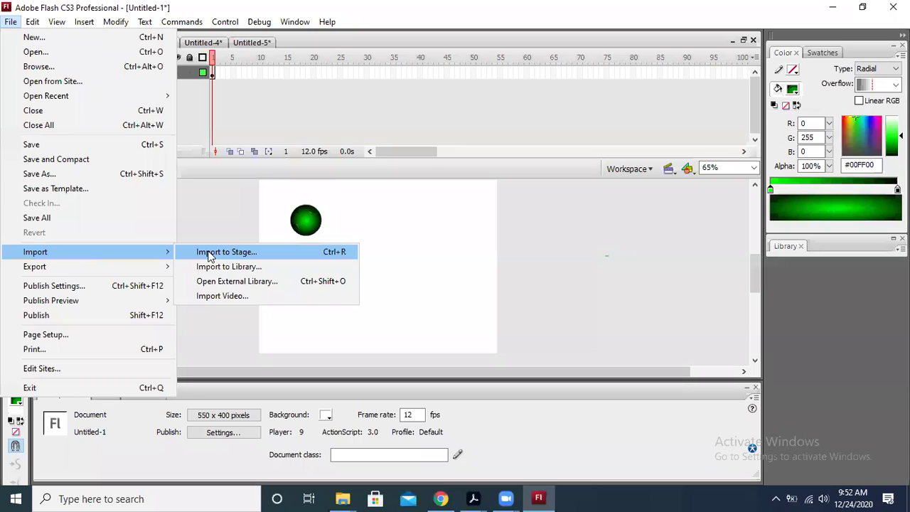
pyautogui.click(210, 254)
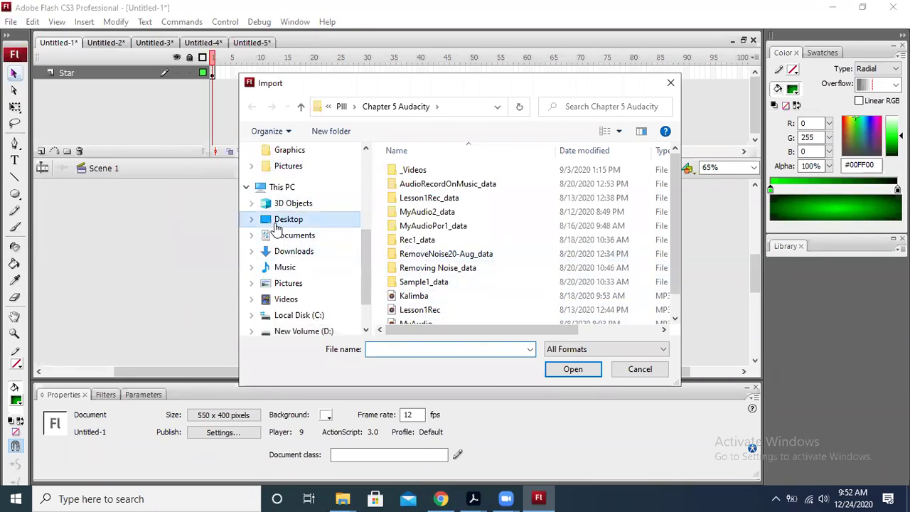
pyautogui.click(288, 219)
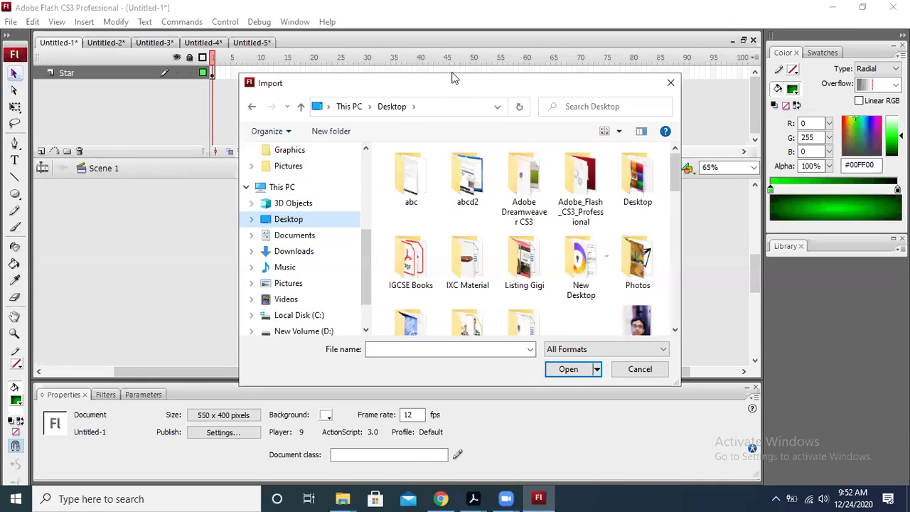
pyautogui.moveTo(438, 88); pyautogui.dragTo(287, 61)
pyautogui.moveTo(521, 137); pyautogui.dragTo(524, 186)
pyautogui.doubleClick(487, 212)
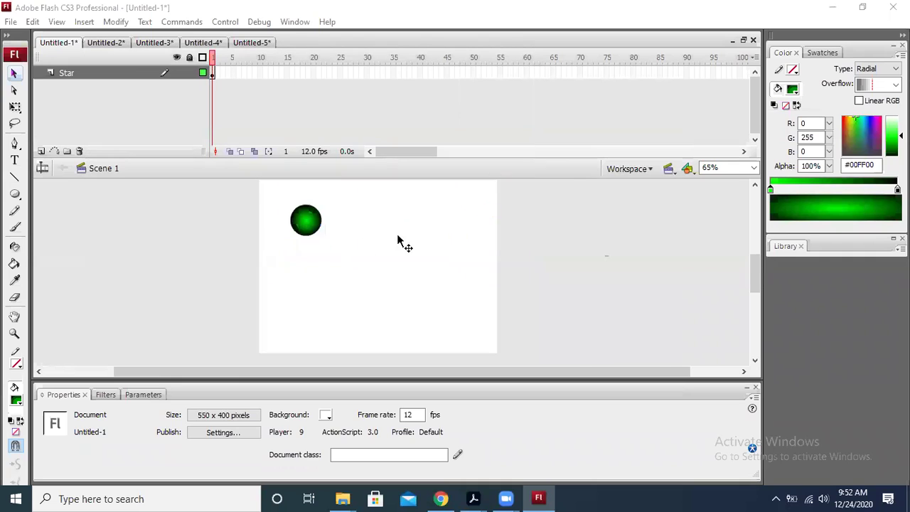
pyautogui.moveTo(438, 261); pyautogui.dragTo(177, 246)
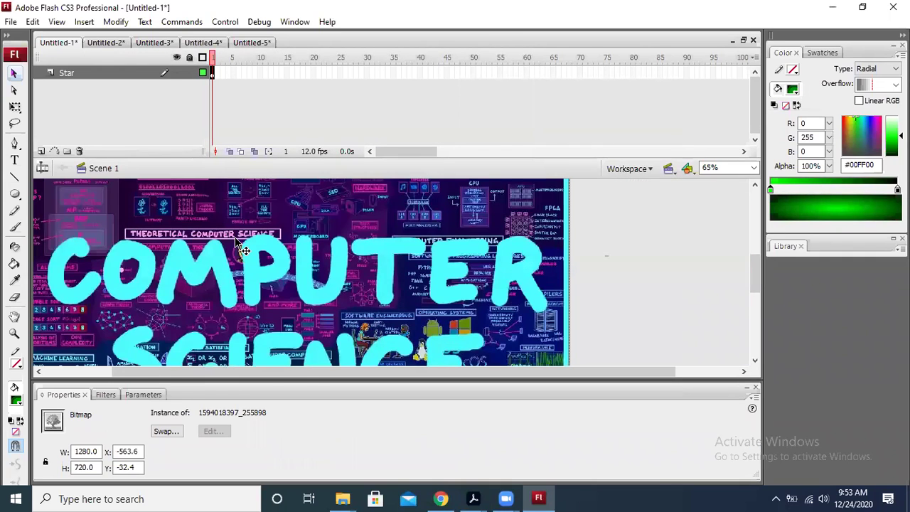
# Set the imported bitmap's width and height to 20 each and deselect it
pyautogui.hotkey('ctrl', 'a')
pyautogui.write('20')
pyautogui.press('Return')
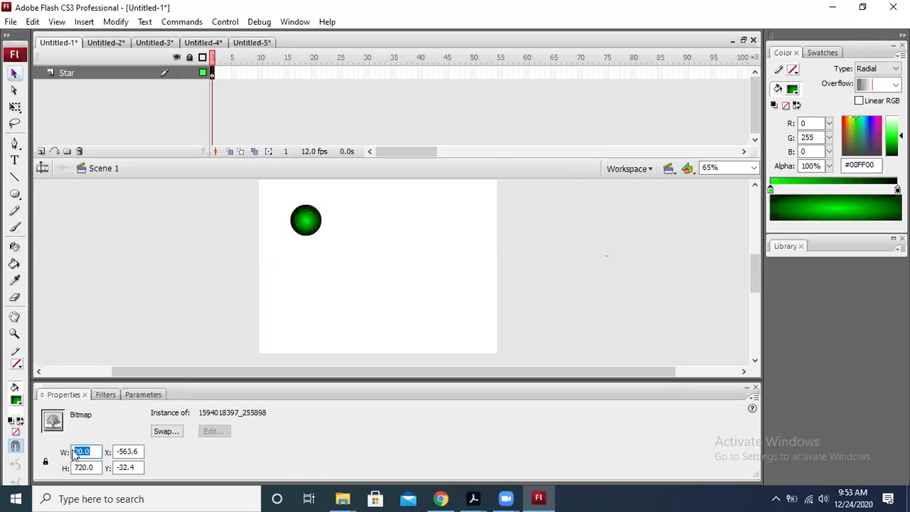
pyautogui.press('Tab')
pyautogui.write('20')
pyautogui.press('Return')
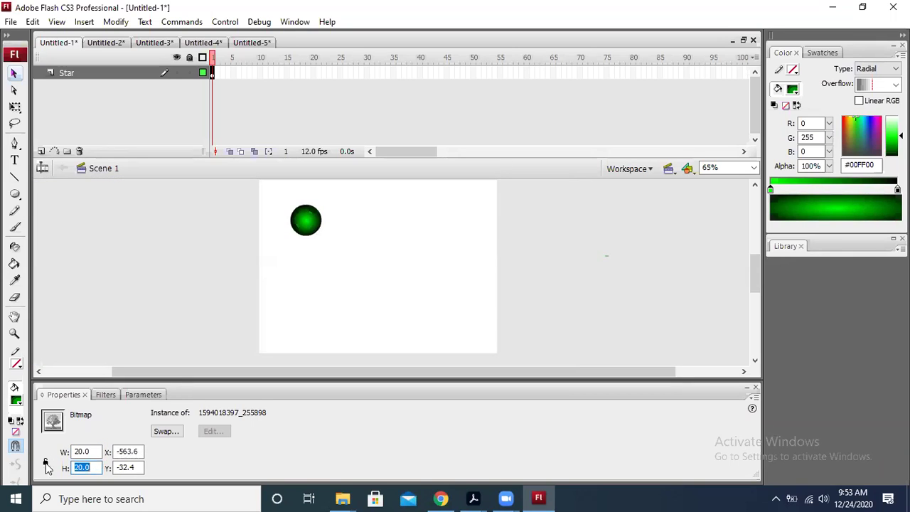
pyautogui.click(121, 282)
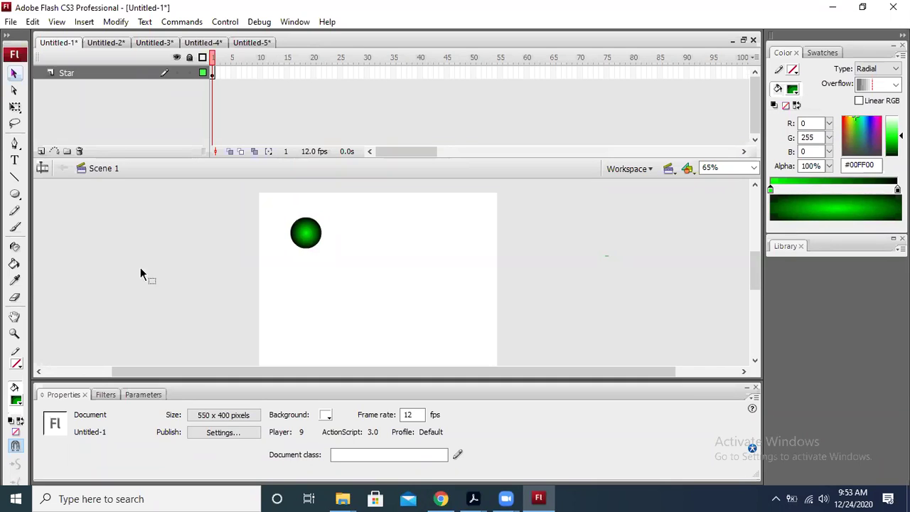
# Add a new layer above the Star layer and select its first frame
pyautogui.click(42, 152)
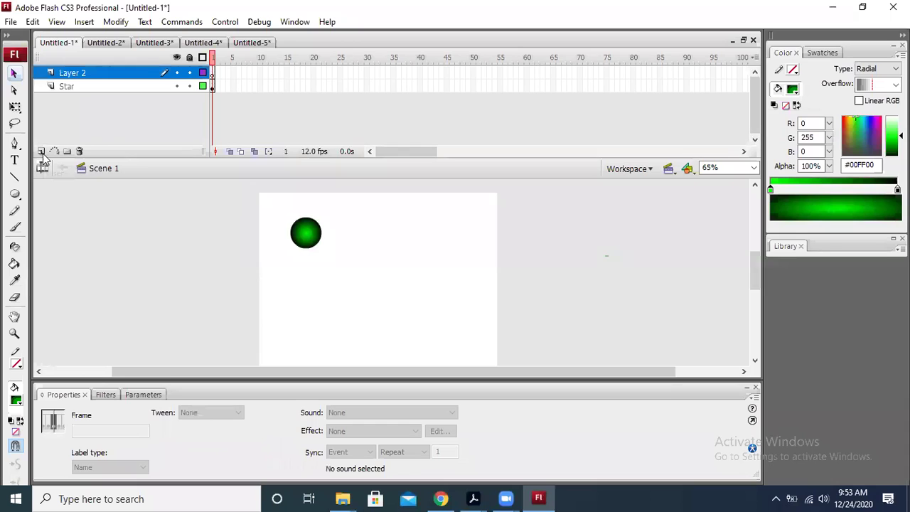
pyautogui.click(213, 74)
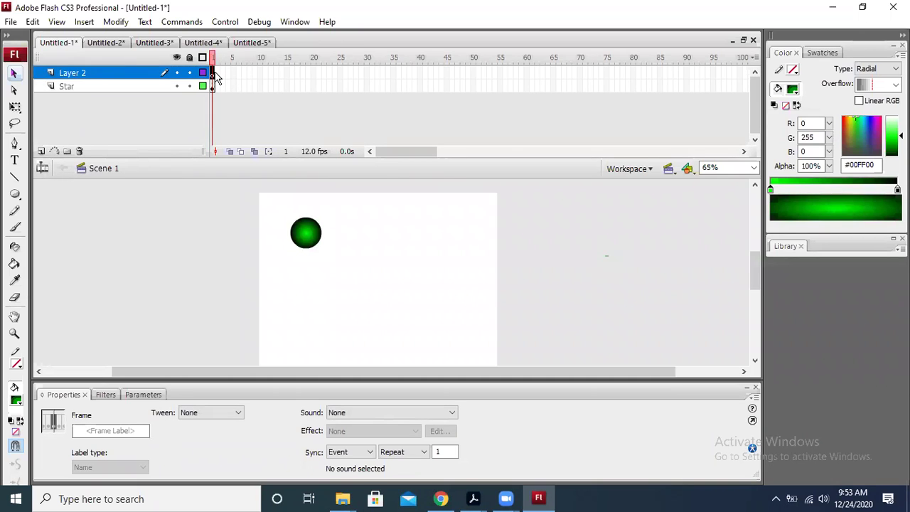
pyautogui.click(13, 20)
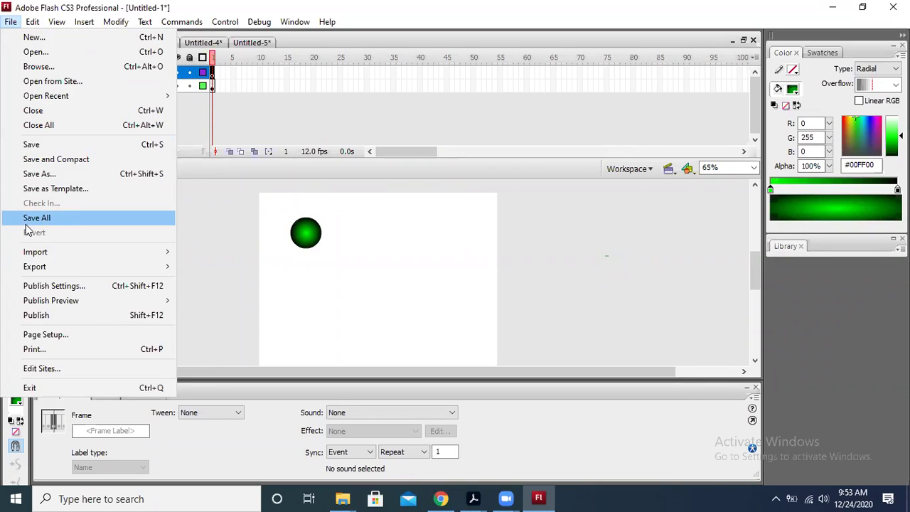
pyautogui.moveTo(104, 262)
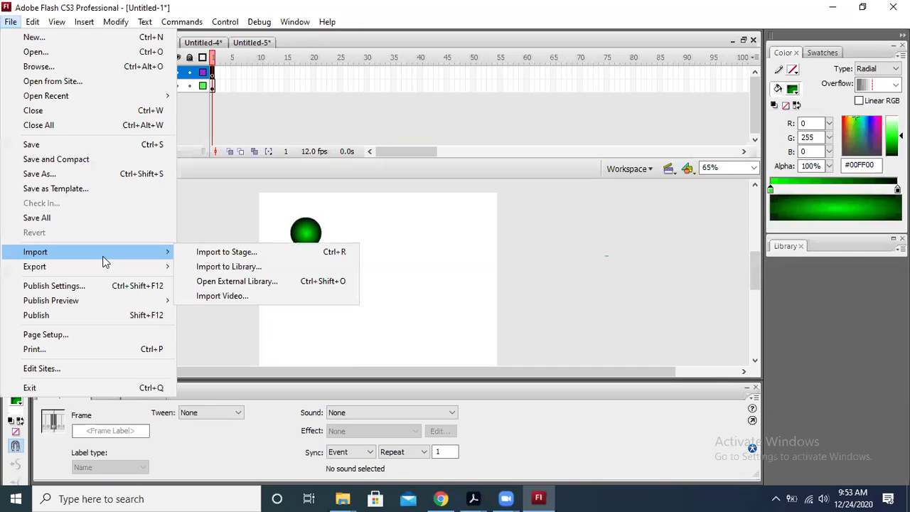
pyautogui.click(546, 204)
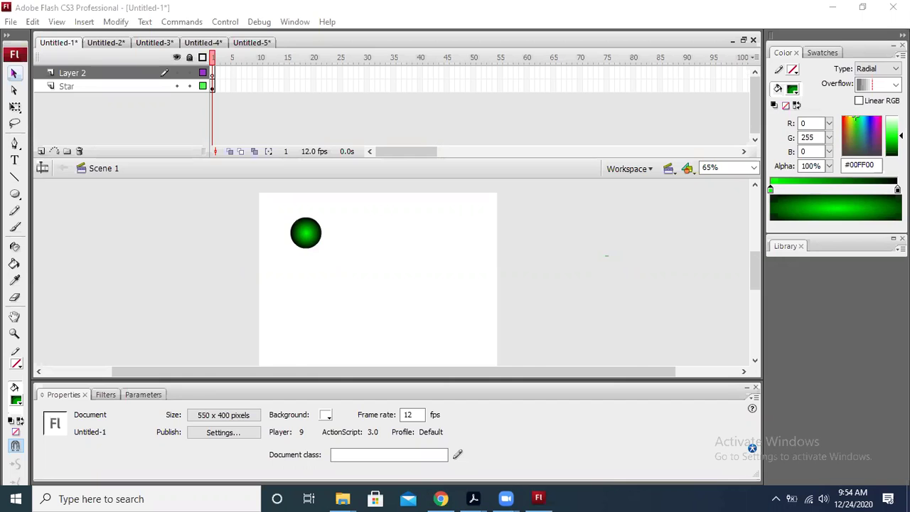
pyautogui.click(10, 22)
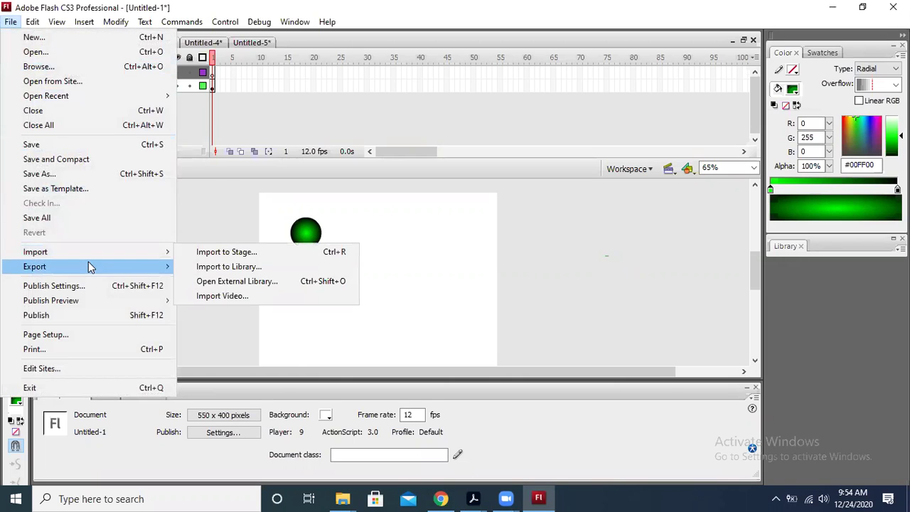
pyautogui.moveTo(93, 252)
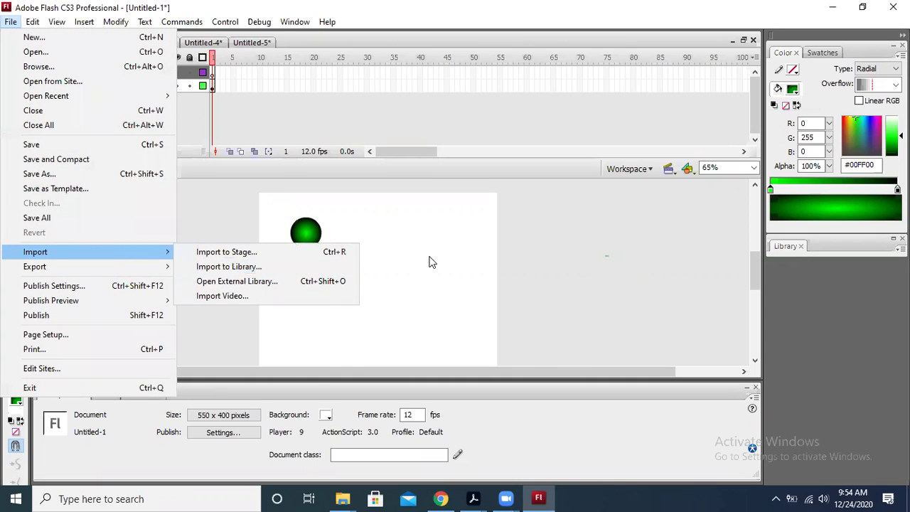
pyautogui.click(555, 263)
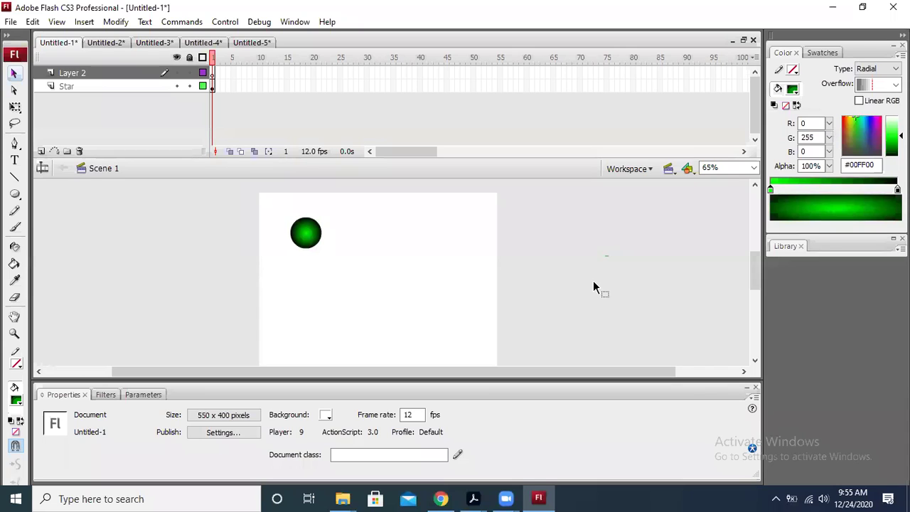
# Draw two green radial-filled rectangles on Layer 2 in the empty area beside the stage, with Snap to Objects on
pyautogui.click(15, 445)
pyautogui.click(15, 448)
pyautogui.click(17, 446)
pyautogui.click(14, 193)
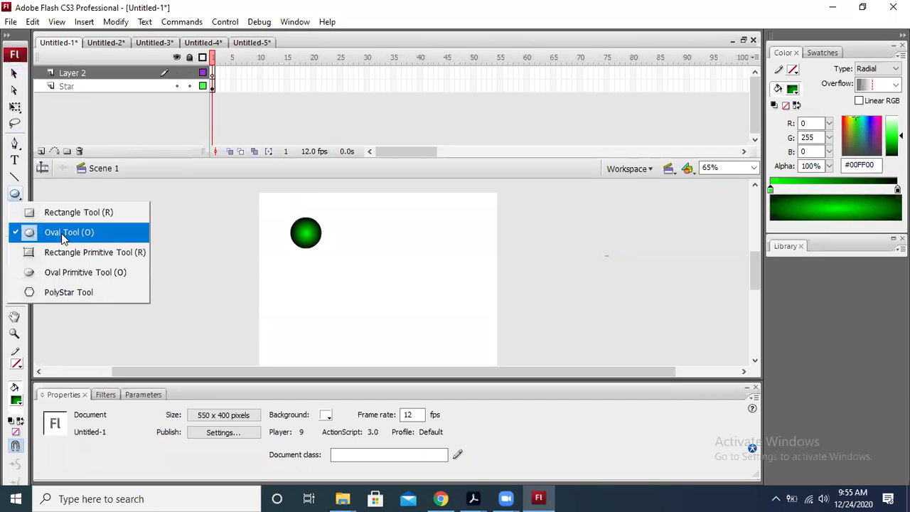
pyautogui.click(61, 212)
pyautogui.moveTo(105, 221)
pyautogui.mouseDown()
pyautogui.moveTo(154, 280)
pyautogui.moveTo(213, 316)
pyautogui.mouseUp()
# Turn off Snap to Objects and draw another rectangle overlapping the larger one, finishing with the Selection tool
pyautogui.click(15, 460)
pyautogui.moveTo(112, 253); pyautogui.dragTo(160, 294)
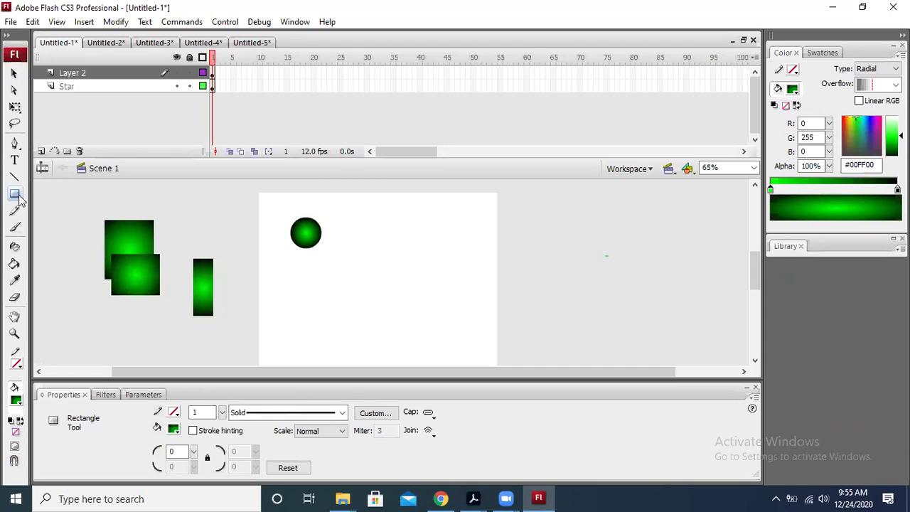
pyautogui.click(13, 74)
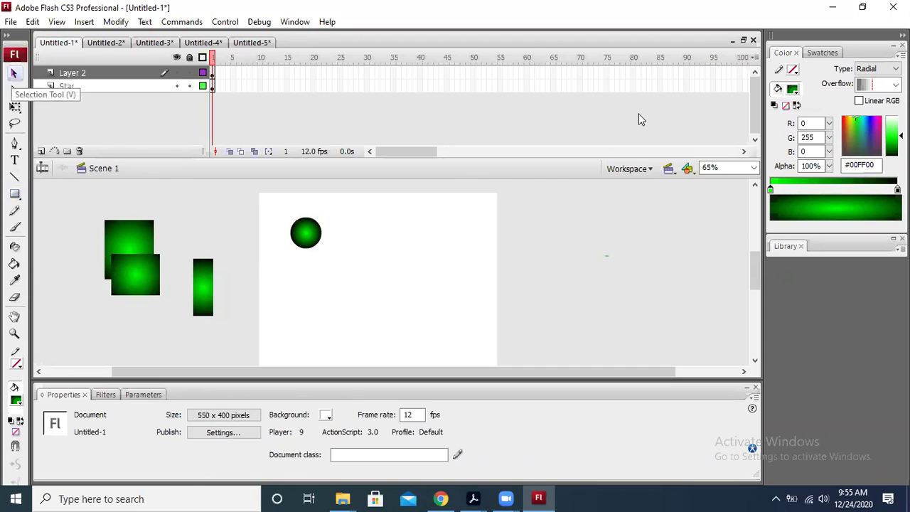